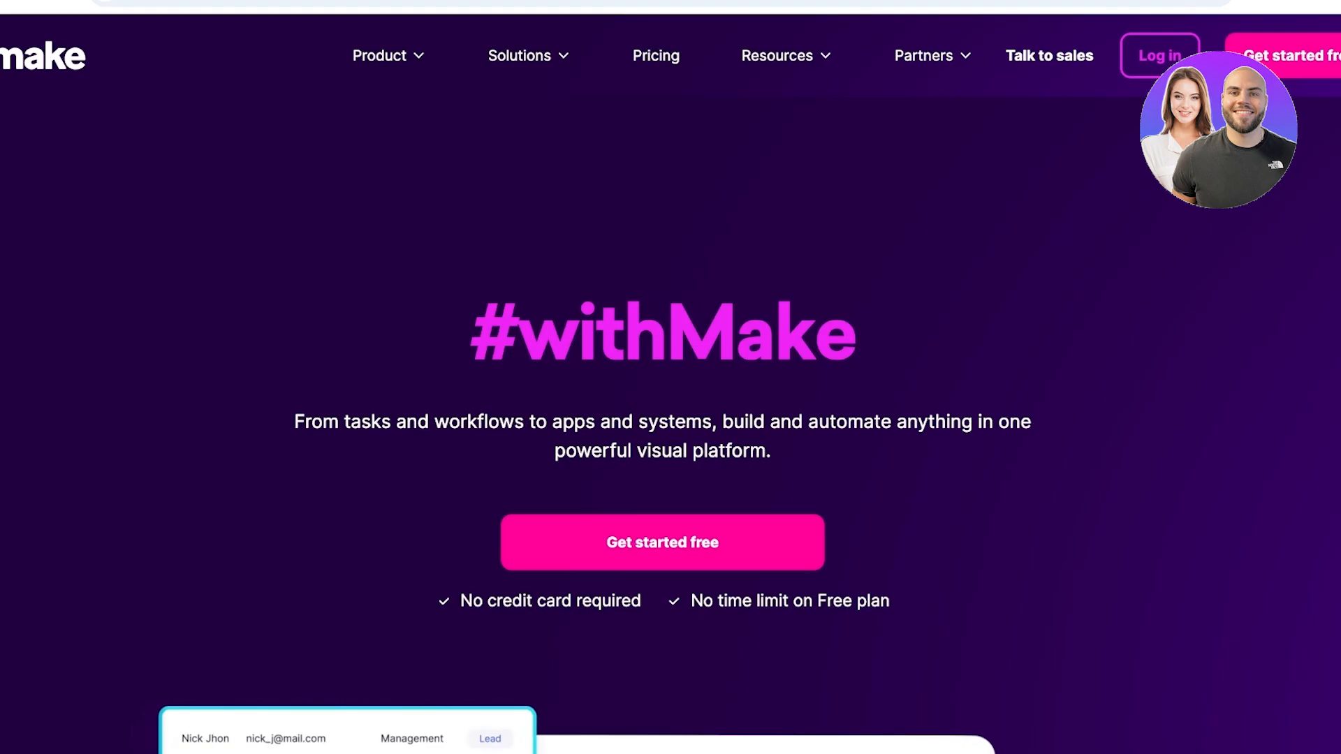
Look through the Make homepage, including the workflow preview, the tools it replaces, the use cases by team and the automation overview.
{"action": "scroll", "coordinate": [671, 378], "scroll_direction": "down", "scroll_amount": 1}
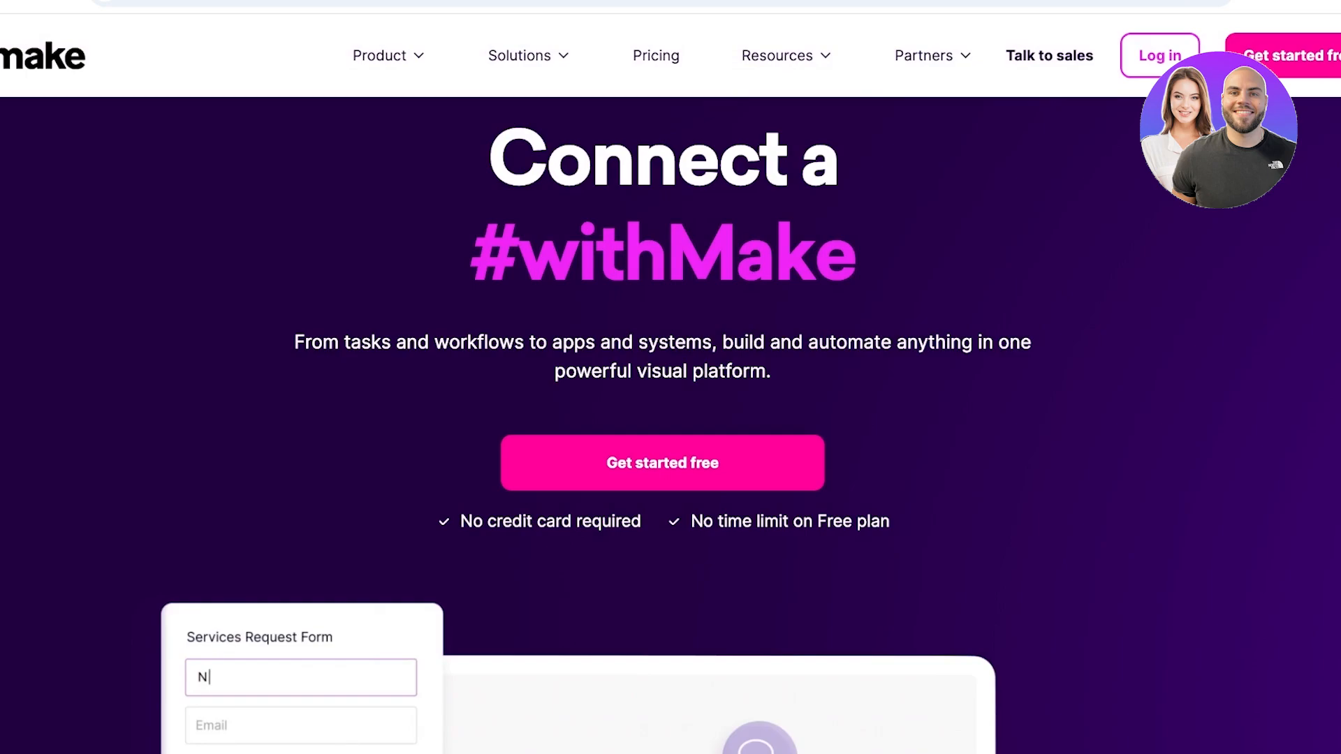
{"action": "scroll", "coordinate": [670, 377], "scroll_direction": "down", "scroll_amount": 6}
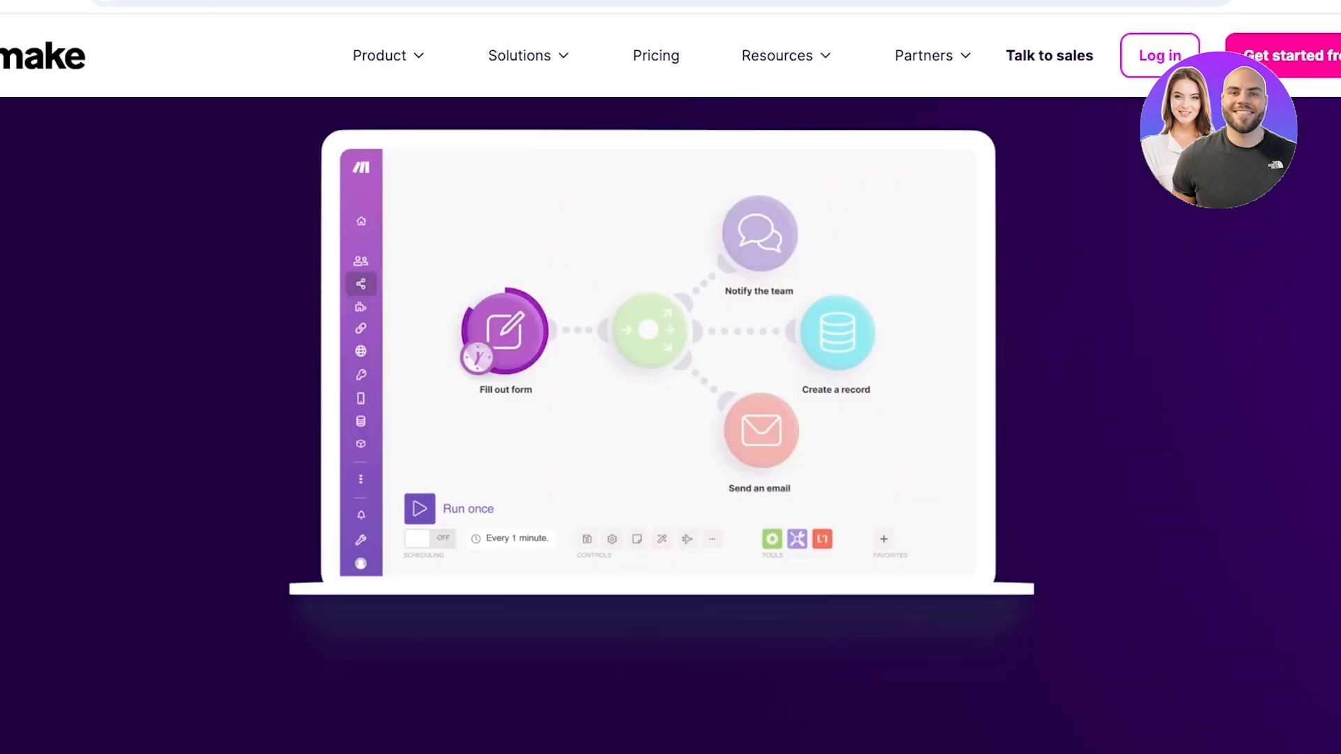
{"action": "scroll", "coordinate": [671, 377], "scroll_direction": "up", "scroll_amount": 2}
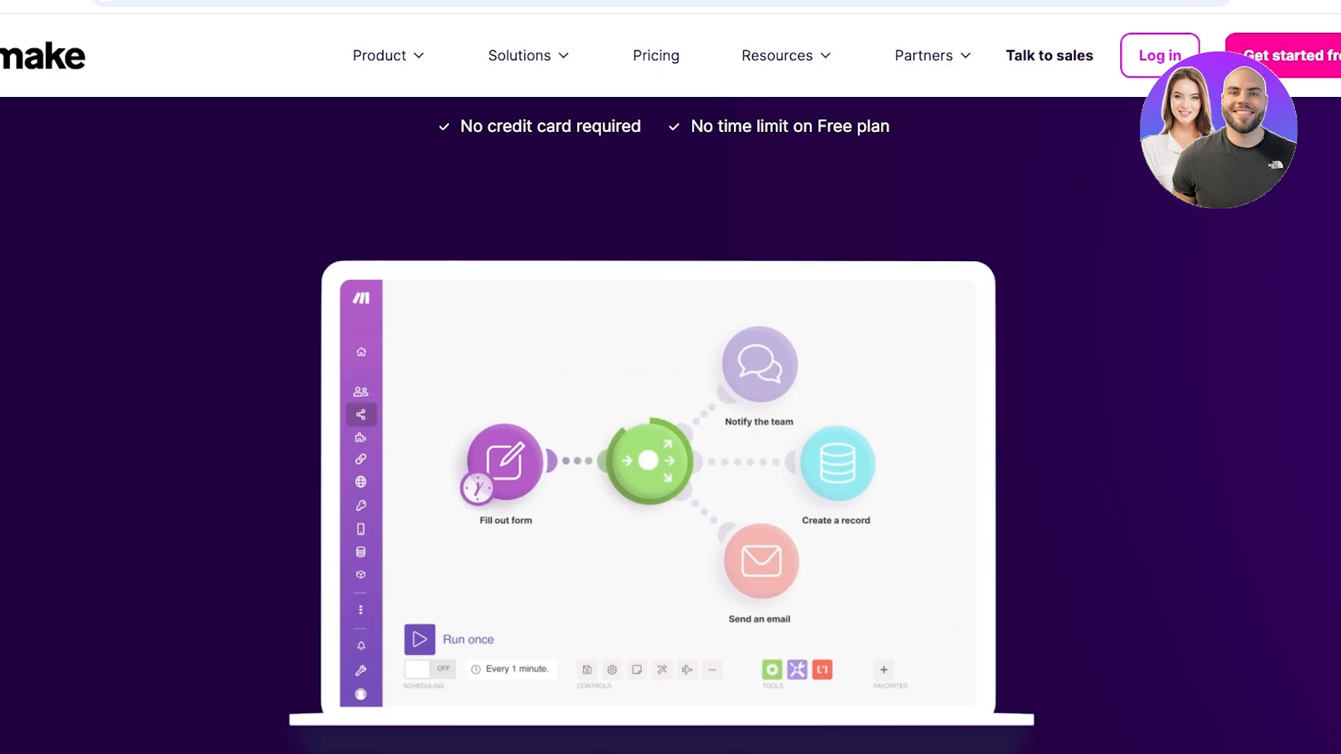
{"action": "scroll", "coordinate": [670, 378], "scroll_direction": "down", "scroll_amount": 8}
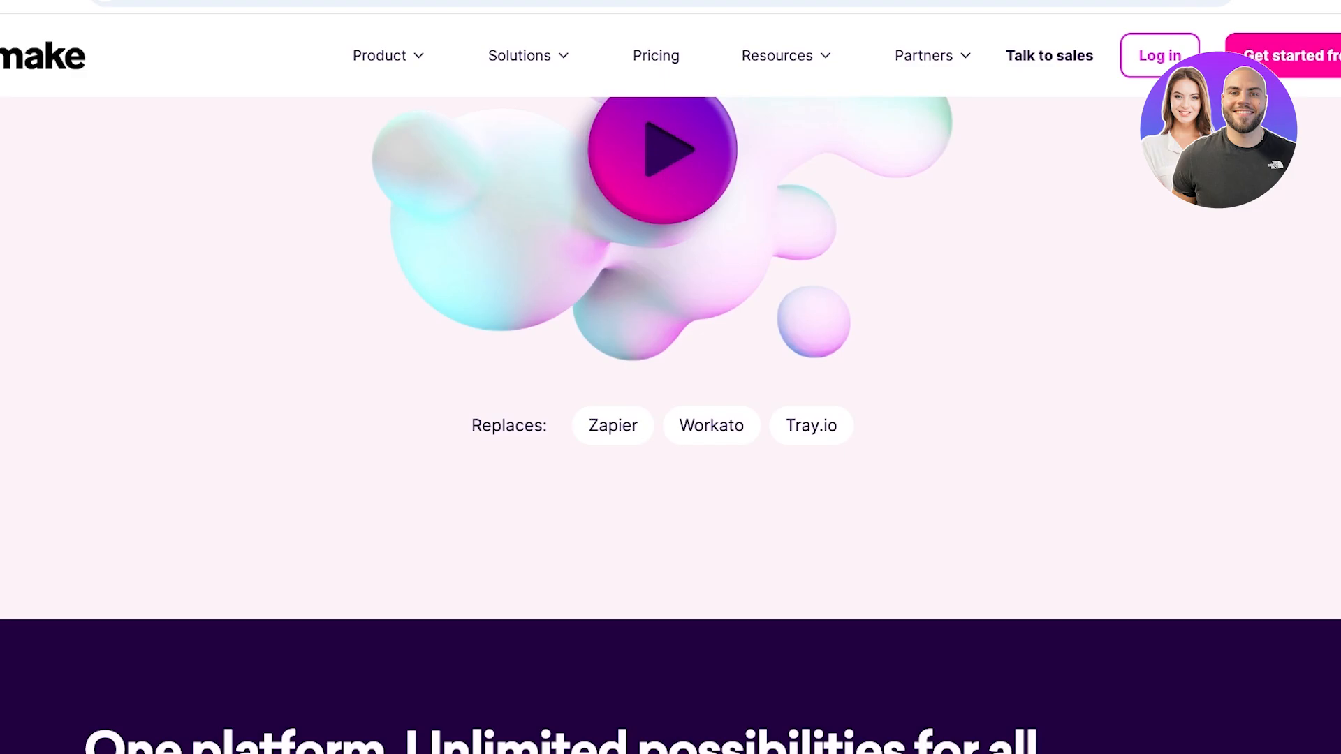
{"action": "scroll", "coordinate": [670, 377], "scroll_direction": "down", "scroll_amount": 2}
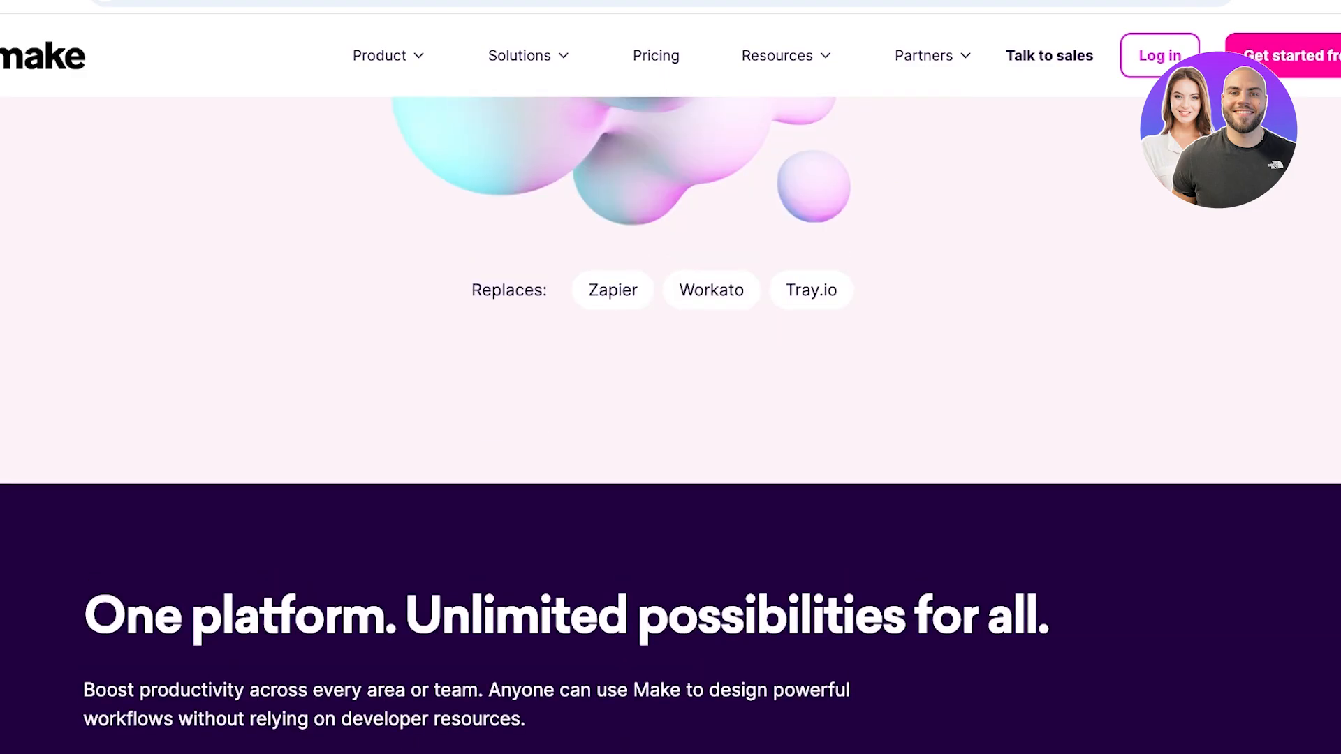
{"action": "scroll", "coordinate": [670, 377], "scroll_direction": "down", "scroll_amount": 5}
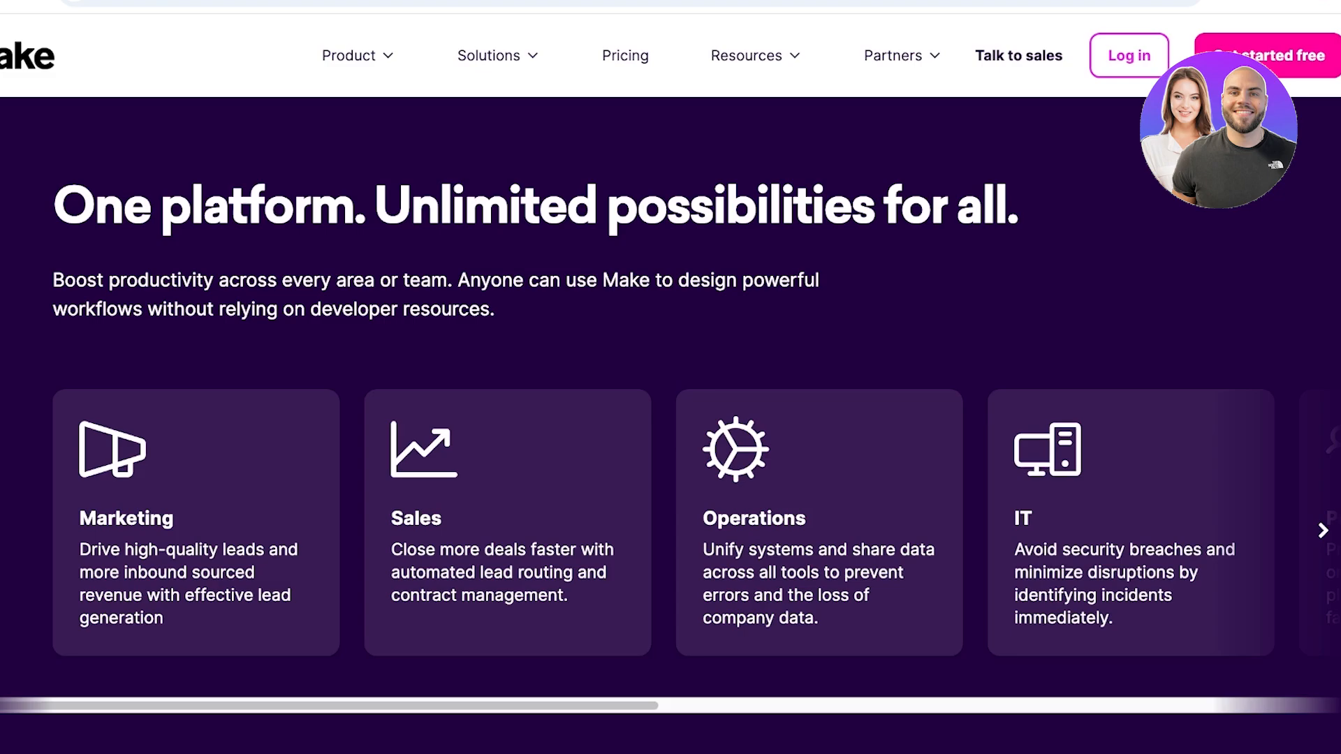
{"action": "scroll", "coordinate": [671, 522], "scroll_direction": "right", "scroll_amount": 3}
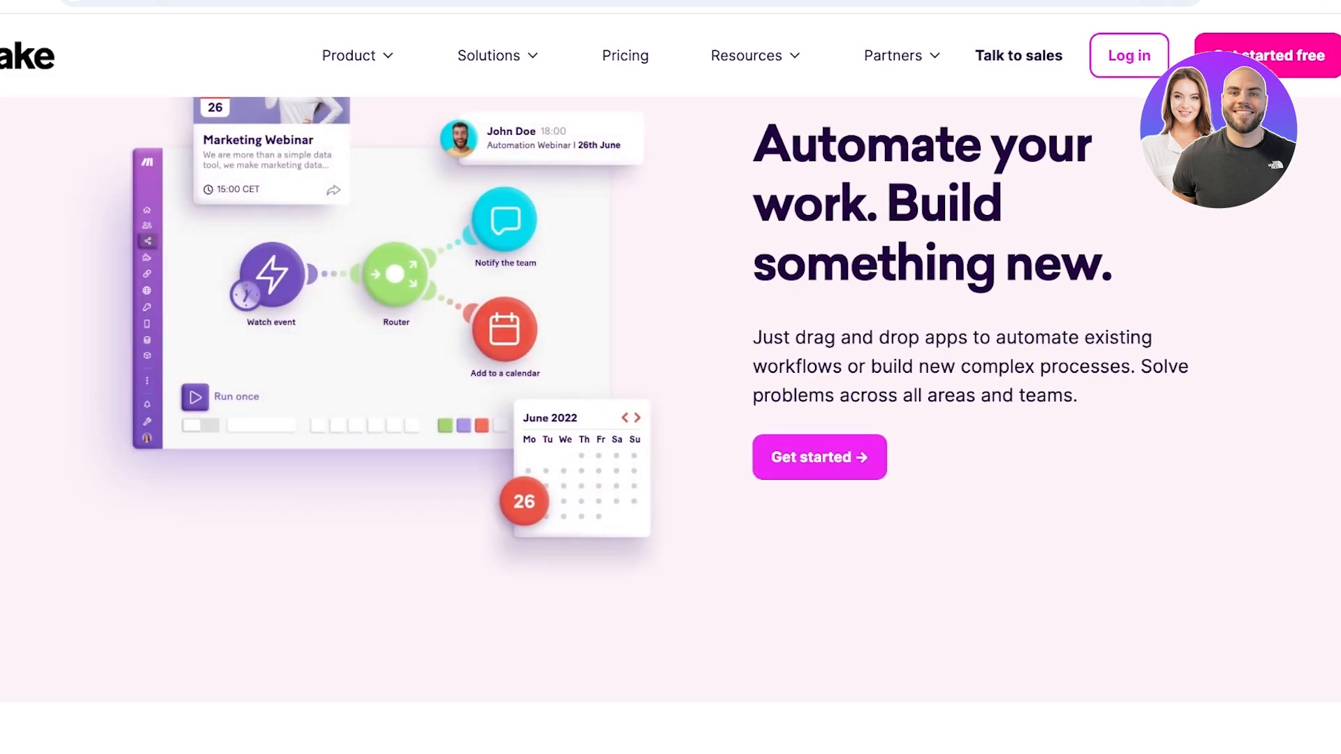
{"action": "scroll", "coordinate": [670, 419], "scroll_direction": "up", "scroll_amount": 1}
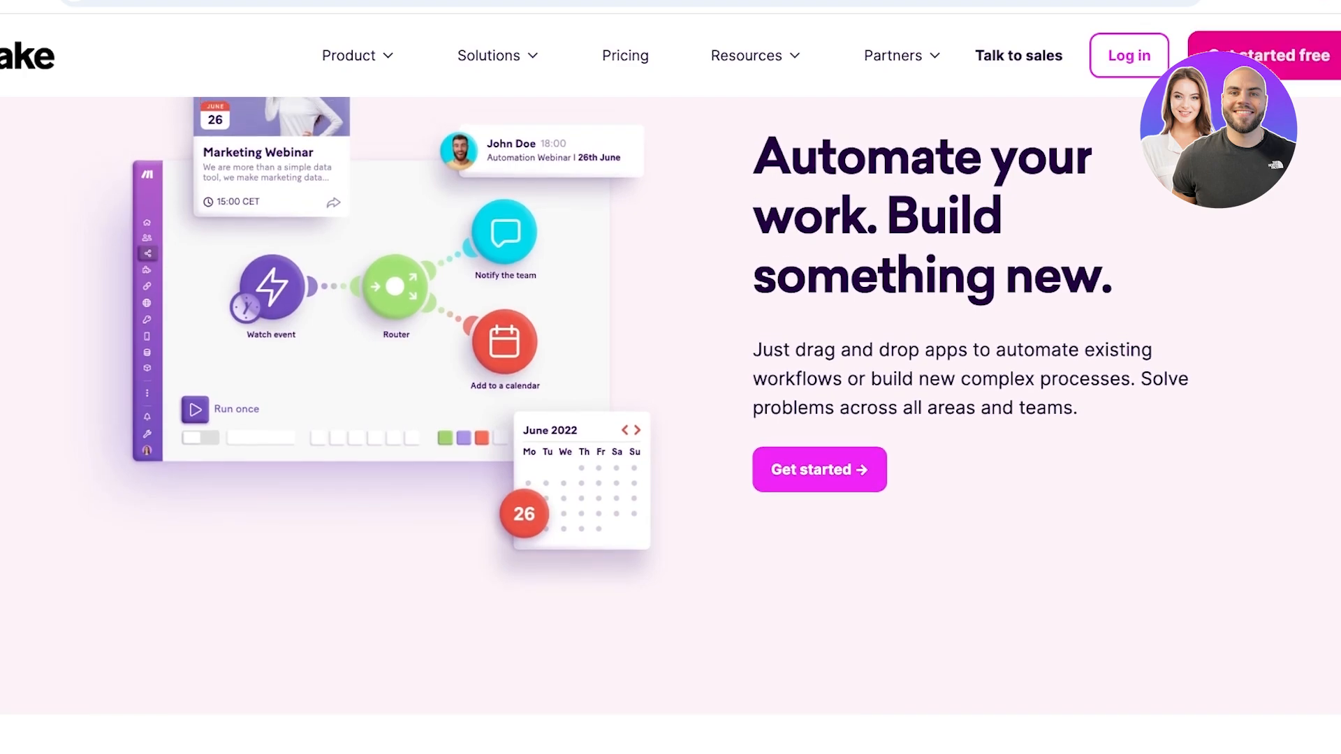
Start a free Make sign-up with Google, using the presenter's Gmail account.
{"action": "left_click", "coordinate": [1268, 56]}
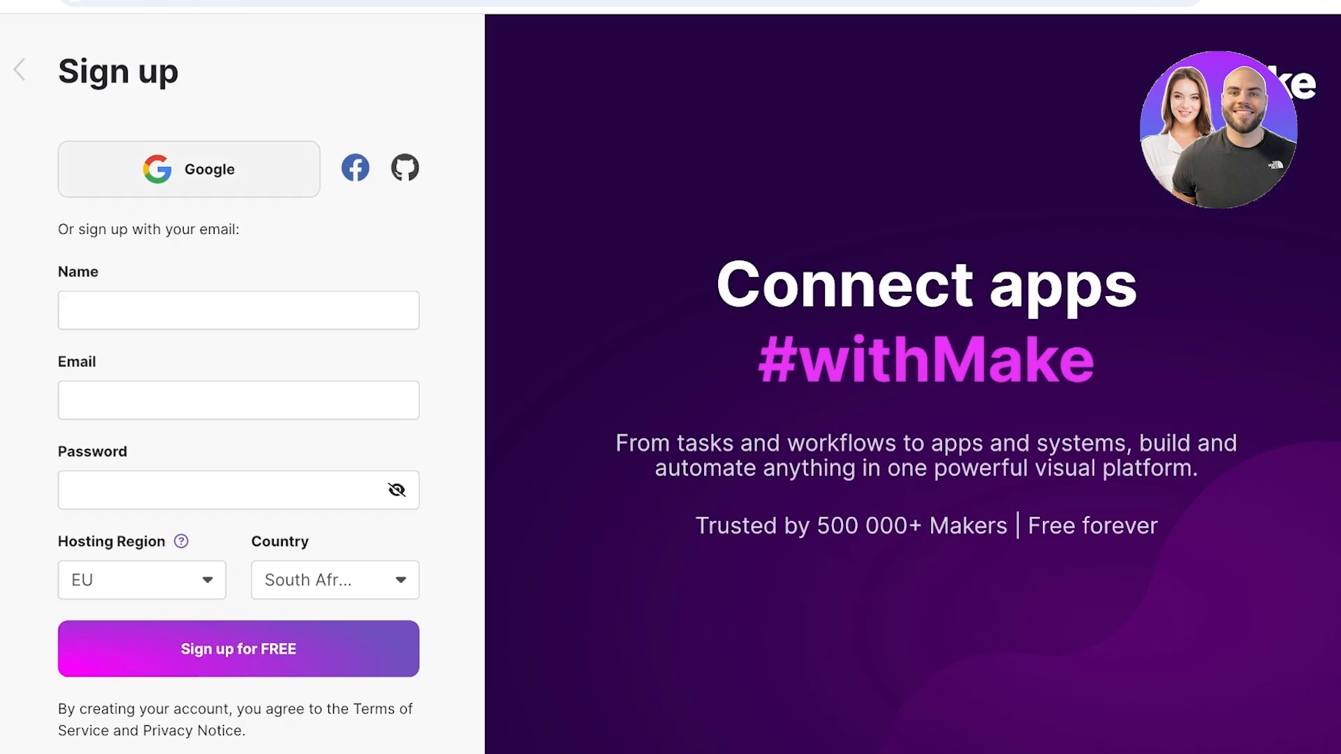
{"action": "left_click", "coordinate": [189, 169]}
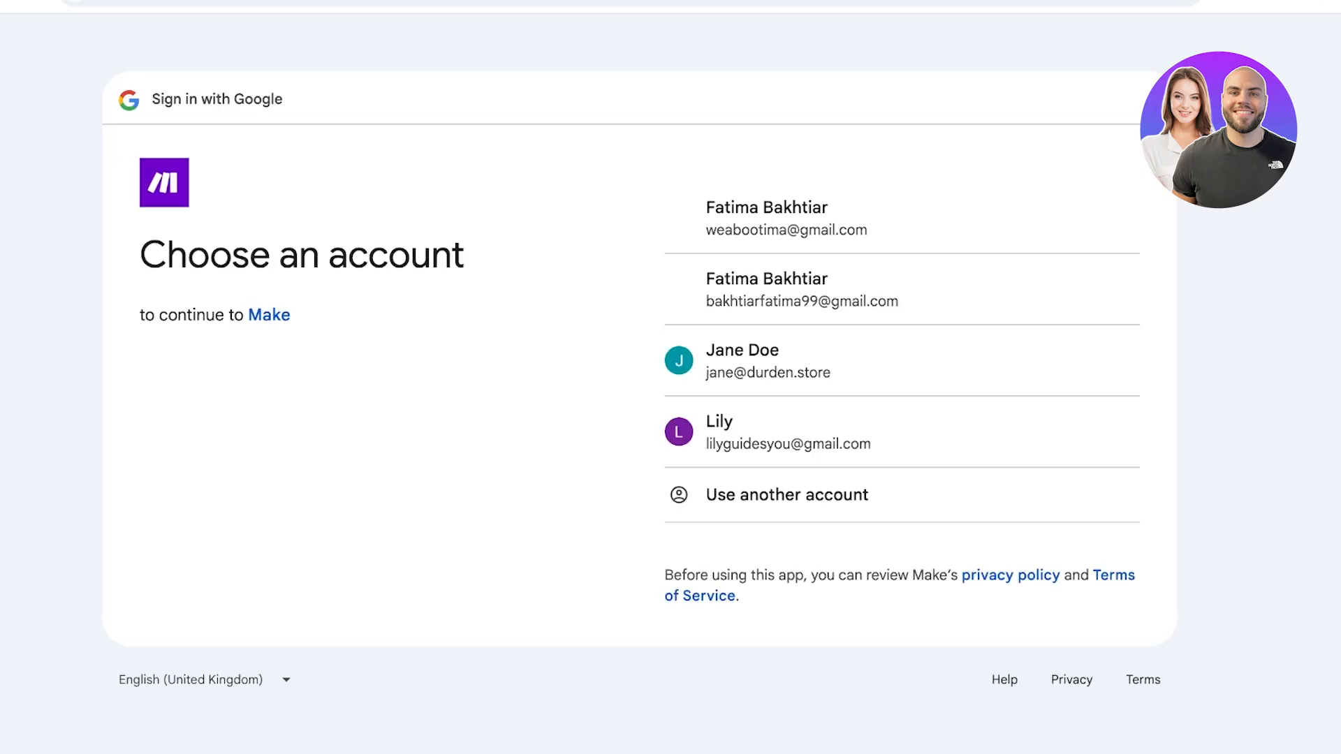
{"action": "left_click", "coordinate": [803, 432]}
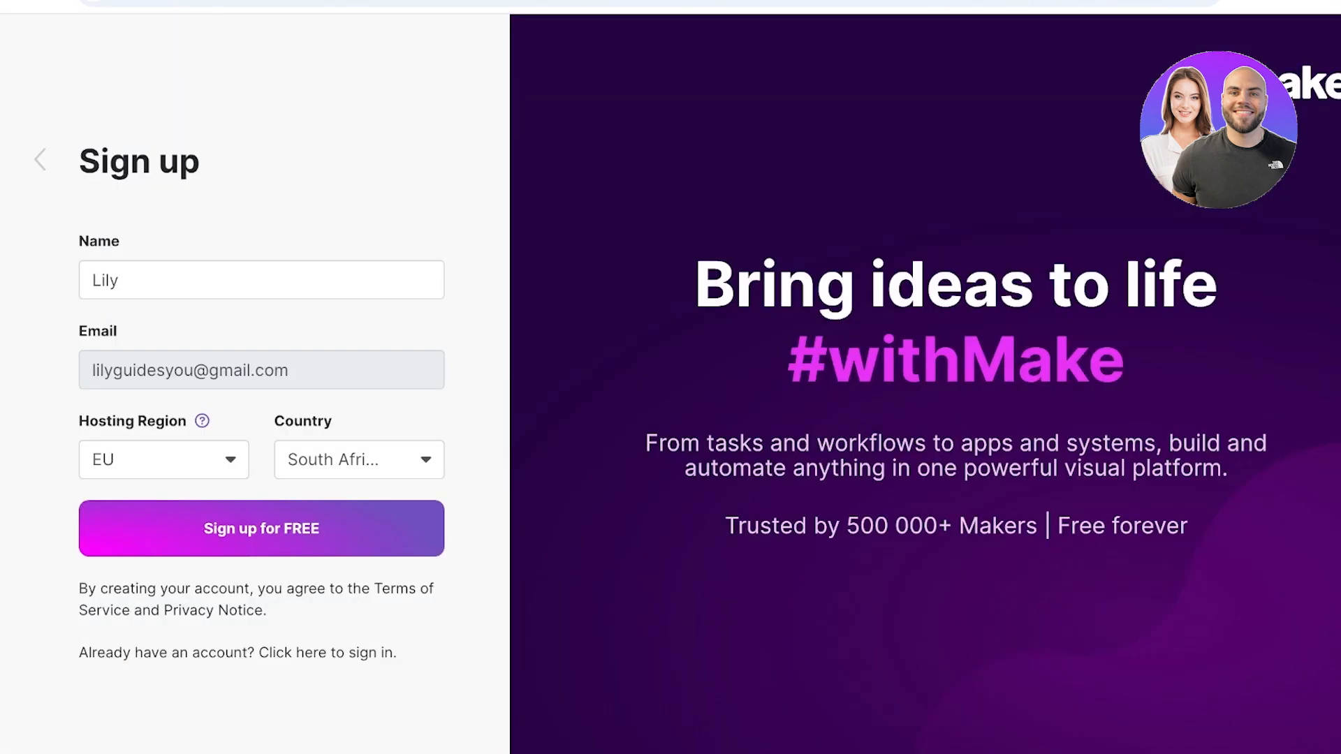
Set the country to Pakistan and submit the free account sign-up.
{"action": "left_click", "coordinate": [359, 459]}
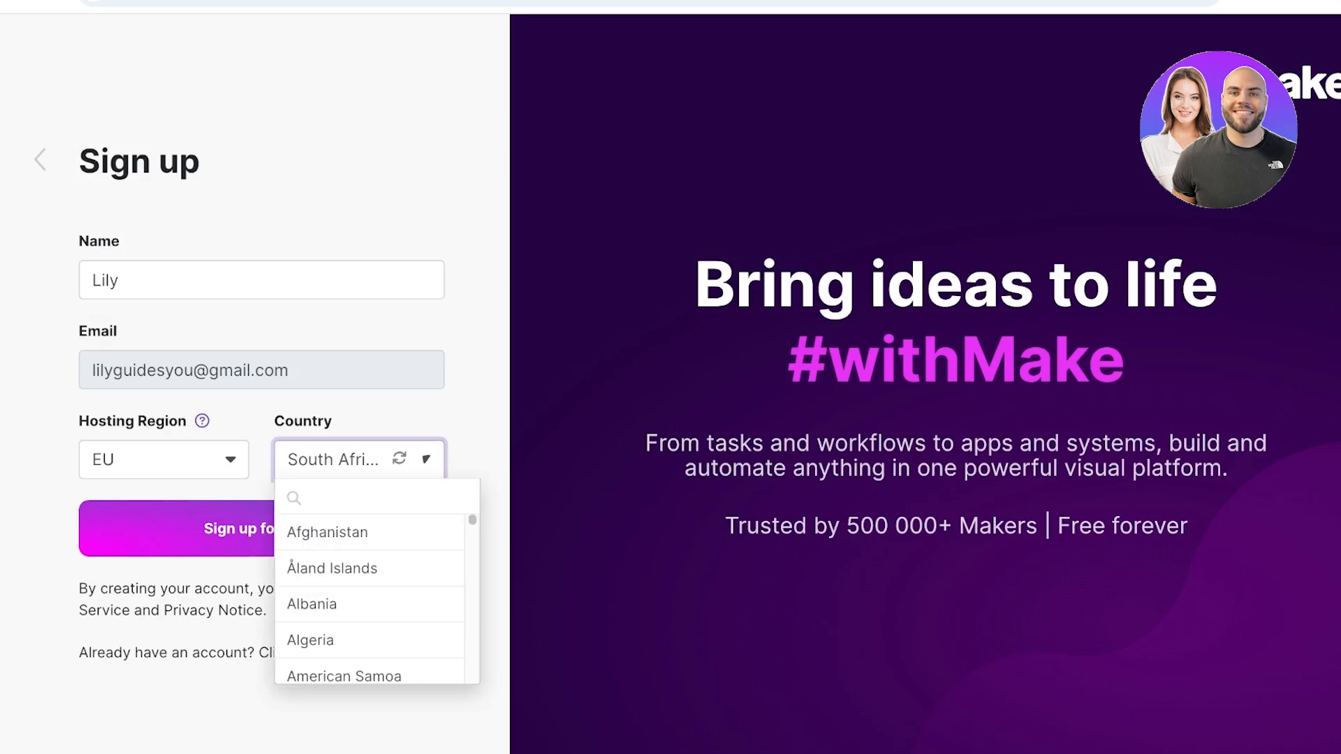
{"action": "type", "text": "p"}
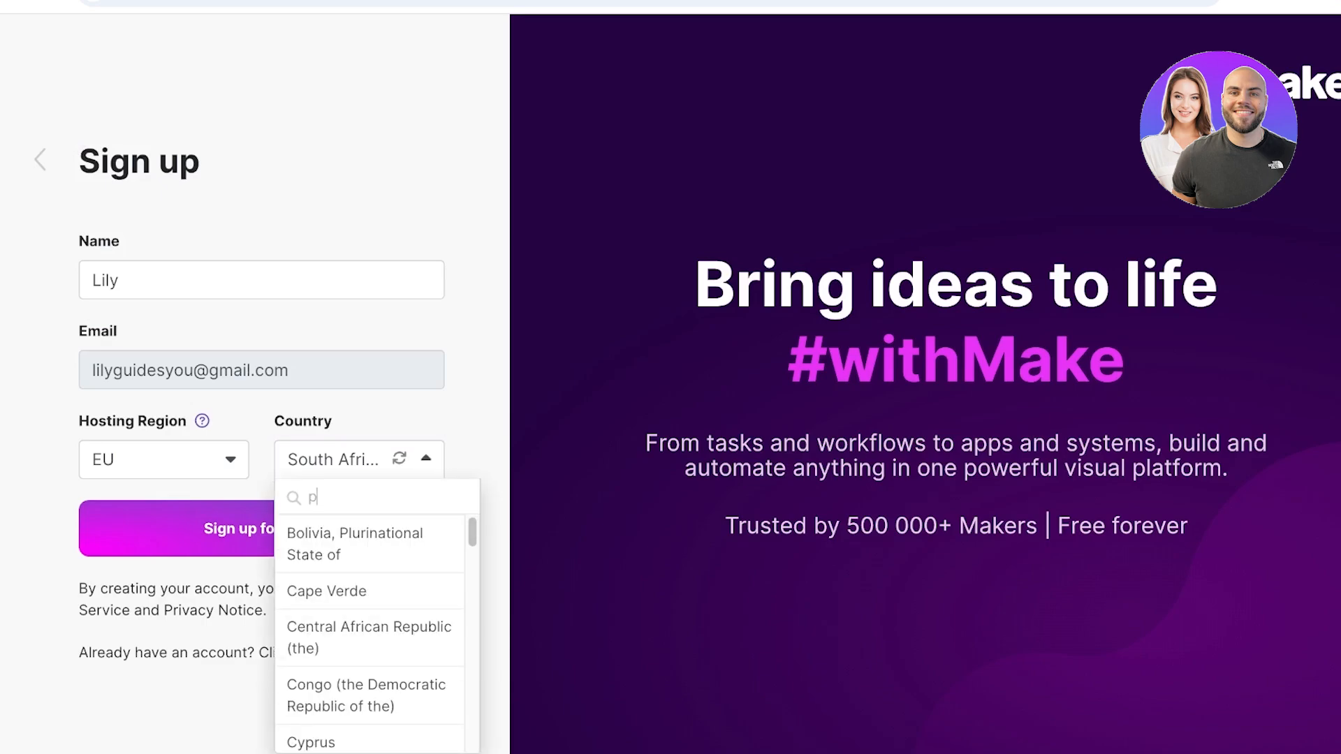
{"action": "type", "text": "a"}
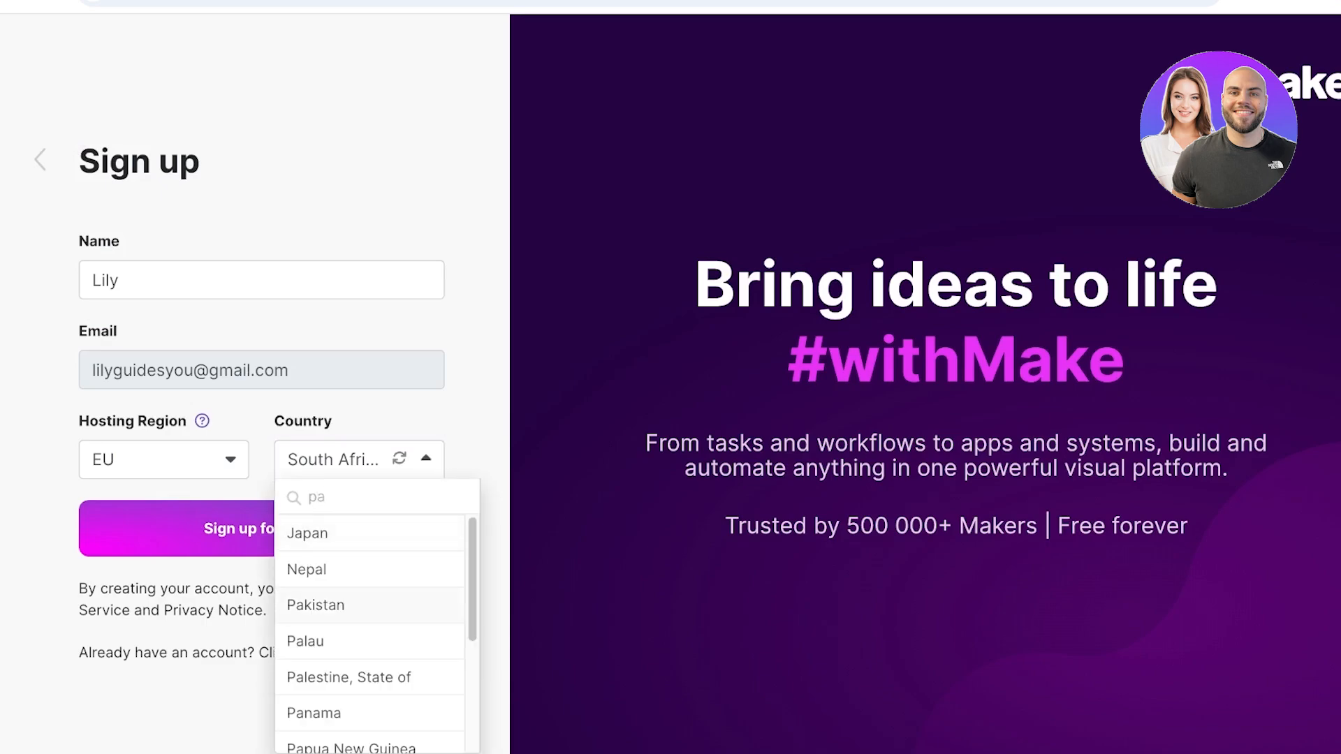
{"action": "left_click", "coordinate": [315, 605]}
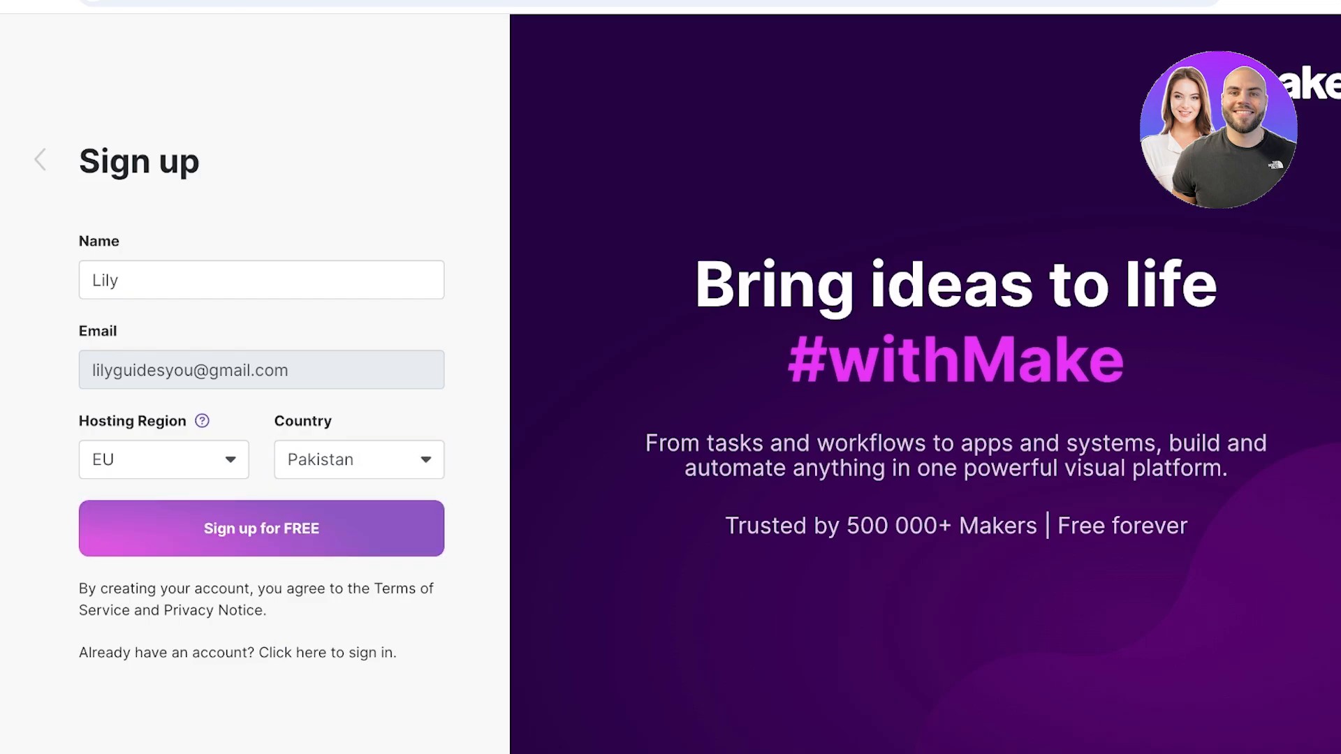
{"action": "left_click", "coordinate": [262, 529]}
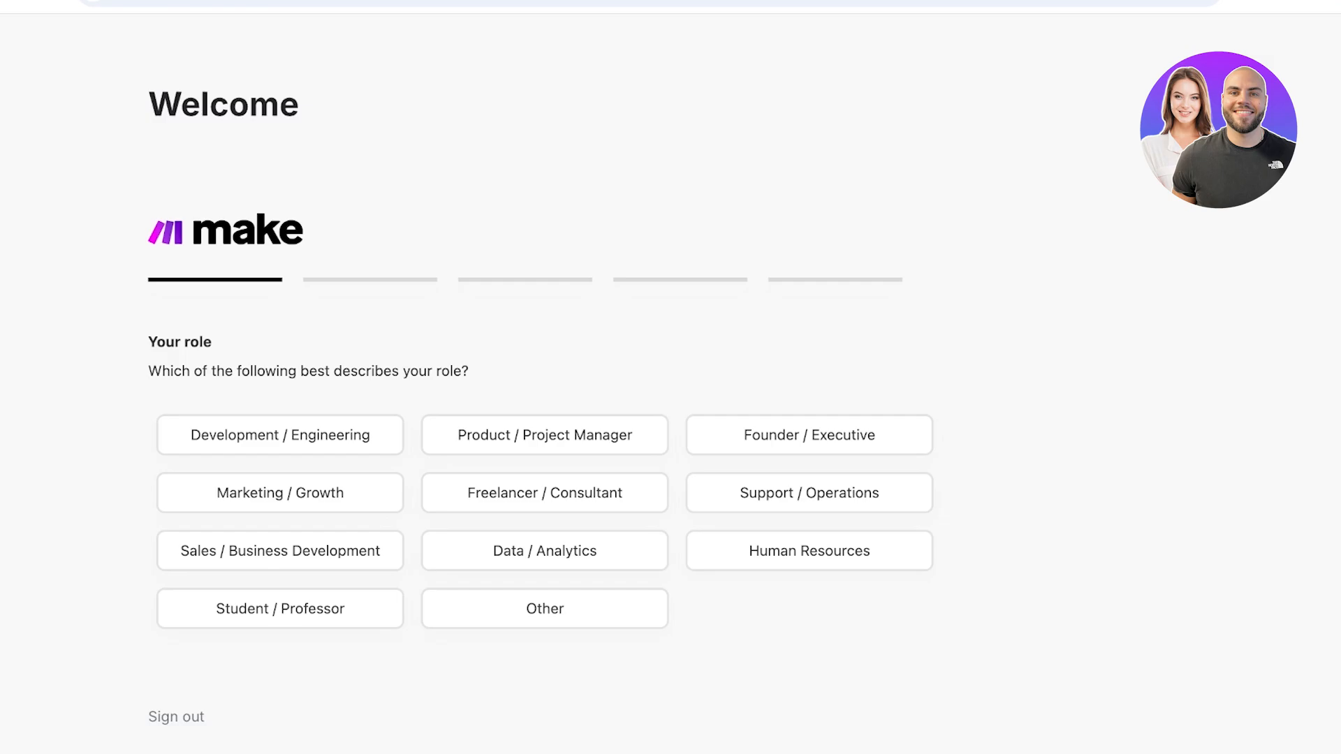
Complete the onboarding questions with Founder / Executive, Personal Productivity, used other integration or automation platforms, Only Me and Search engines, and get started.
{"action": "scroll", "coordinate": [545, 427], "scroll_direction": "down", "scroll_amount": 1}
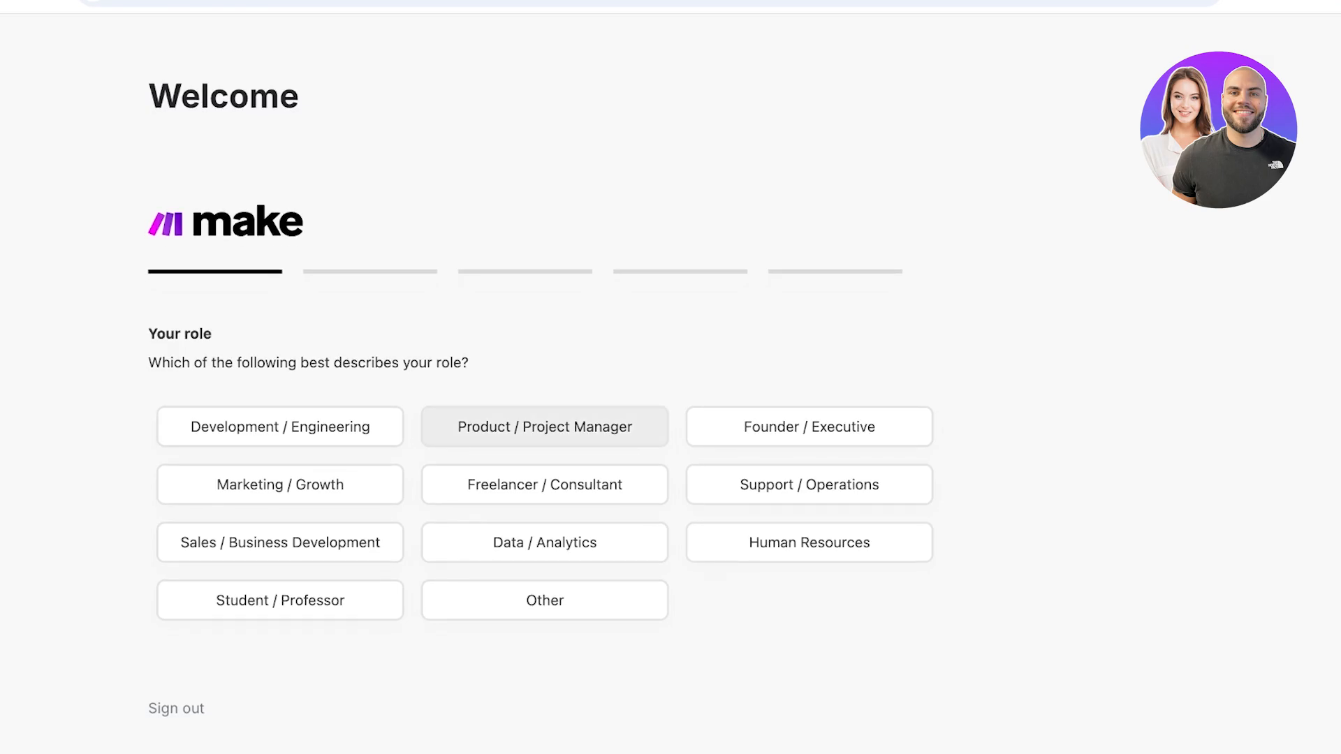
{"action": "left_click", "coordinate": [809, 427]}
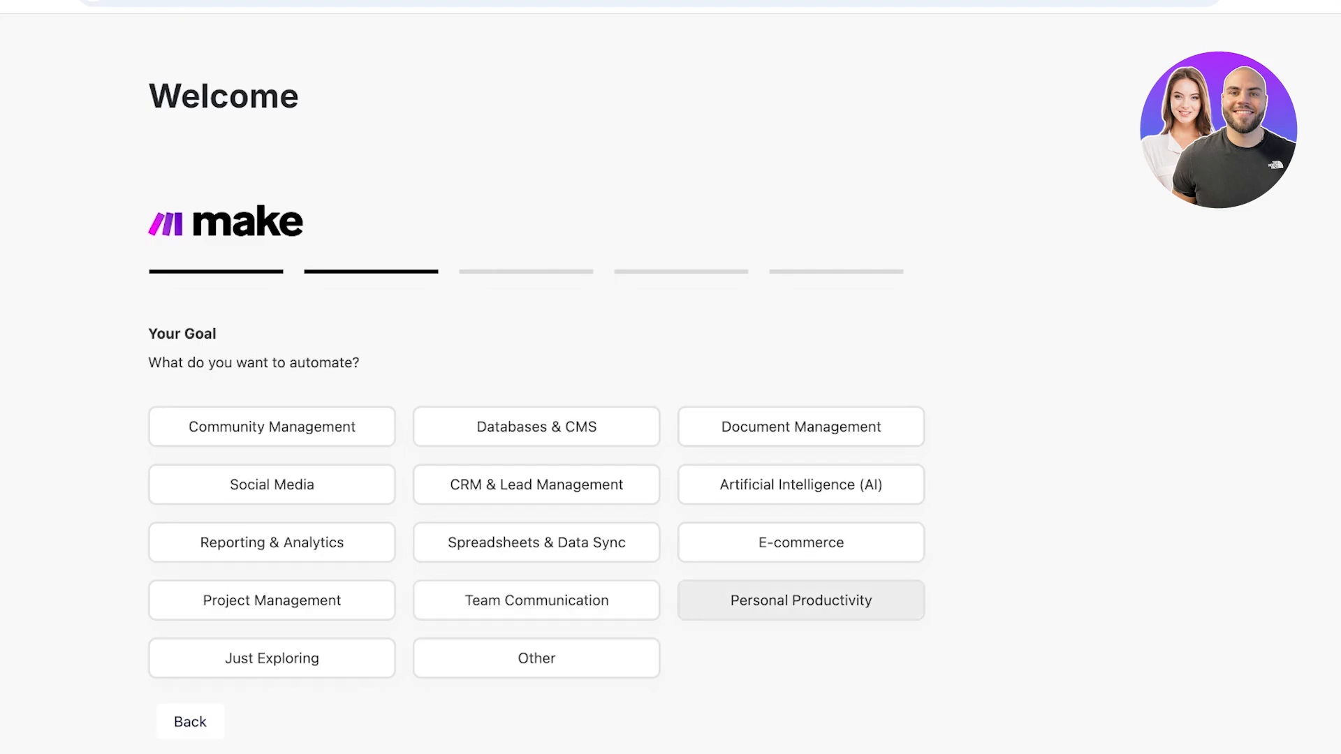
{"action": "left_click", "coordinate": [801, 600]}
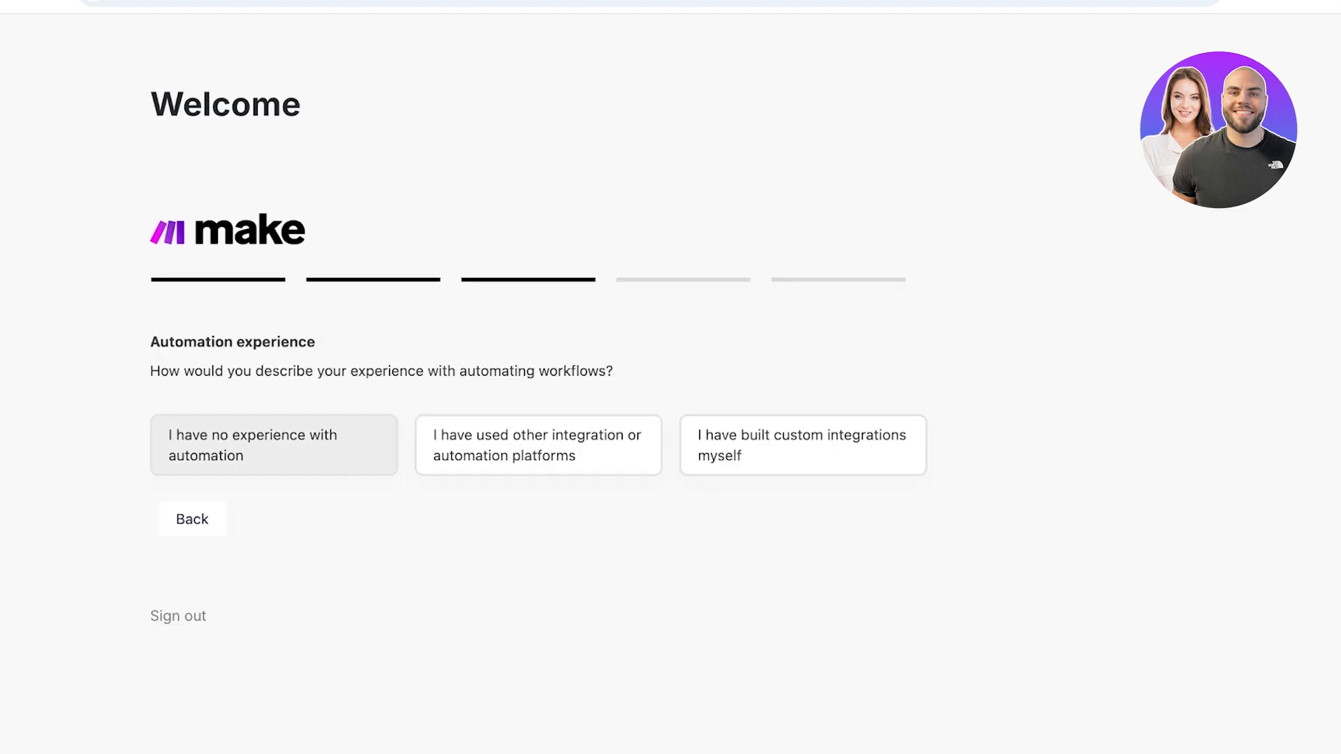
{"action": "left_click", "coordinate": [538, 445]}
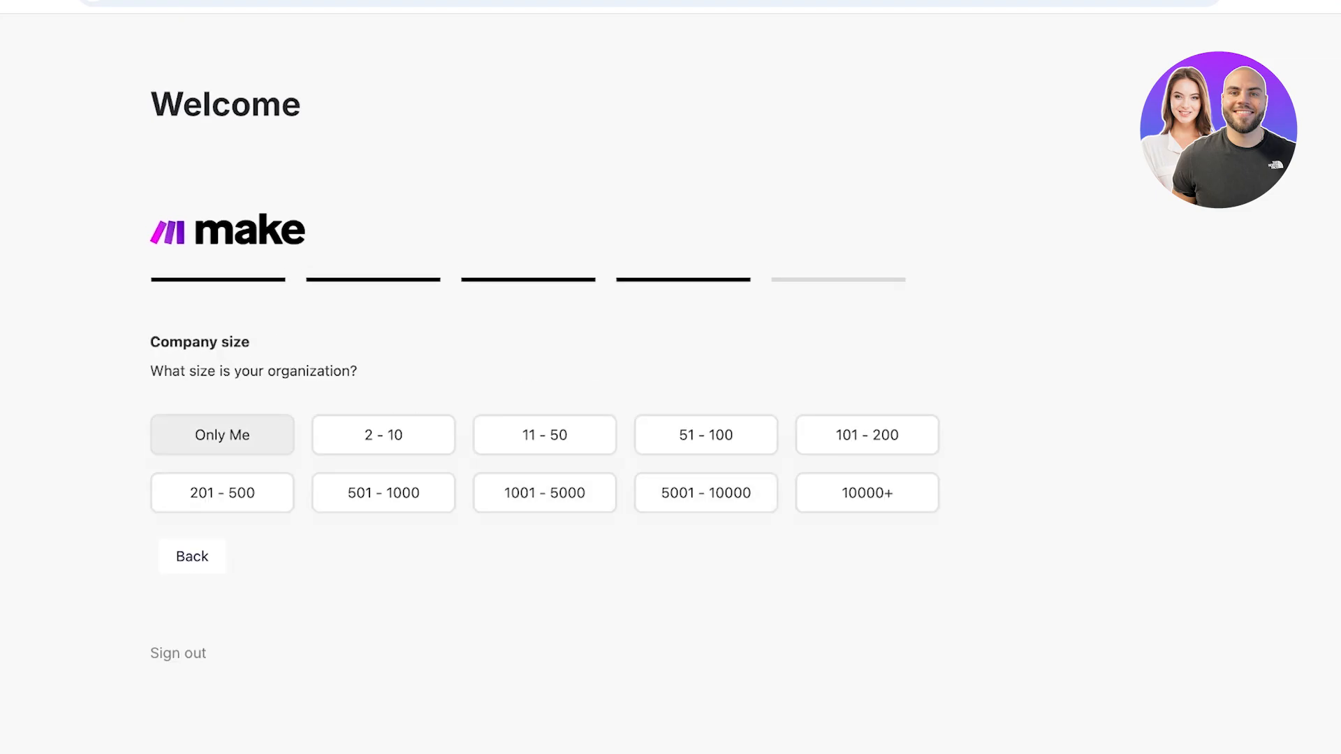
{"action": "left_click", "coordinate": [223, 434]}
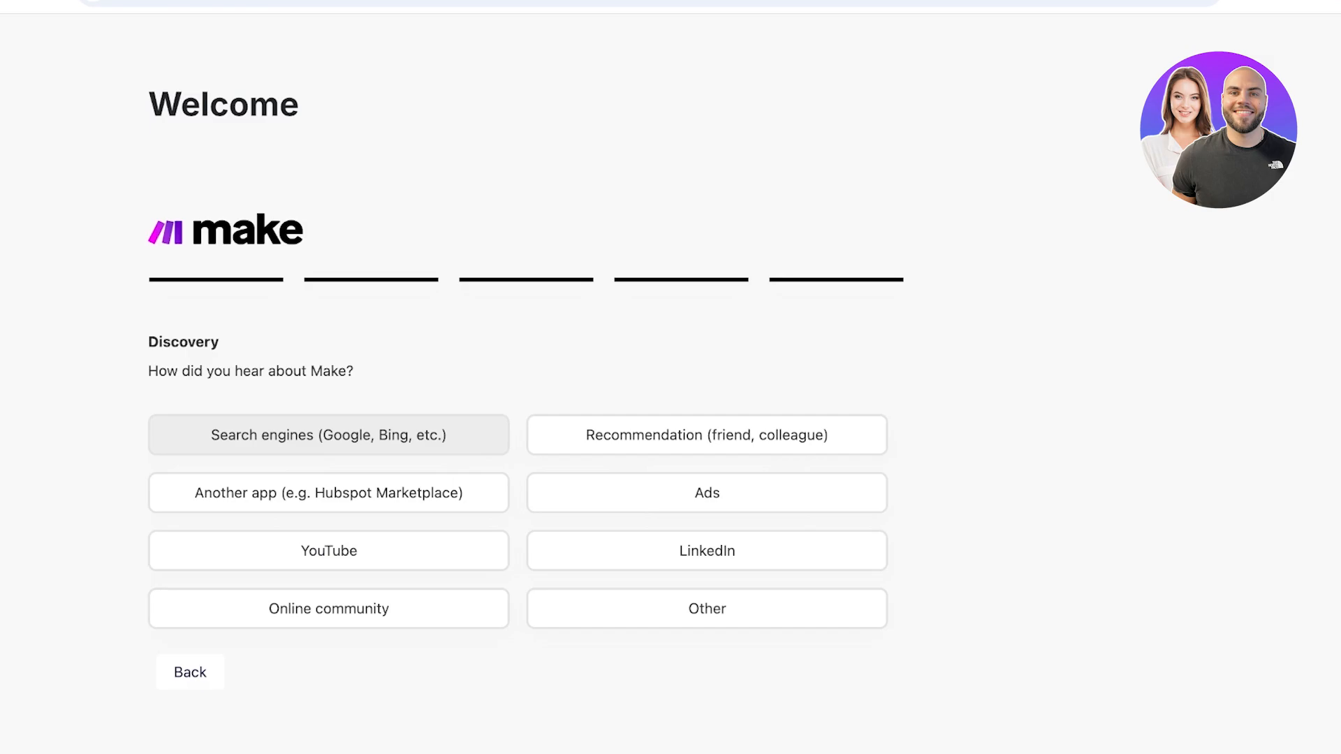
{"action": "left_click", "coordinate": [223, 435]}
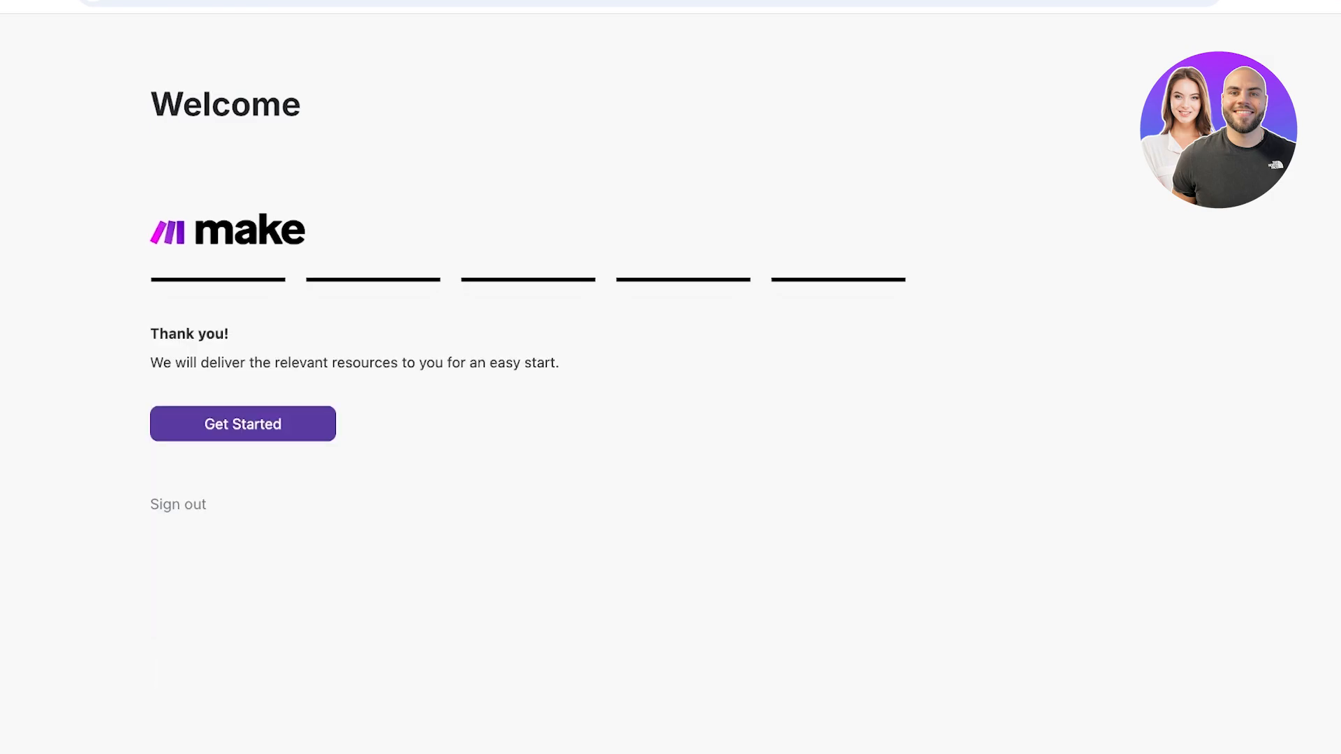
{"action": "left_click", "coordinate": [223, 435]}
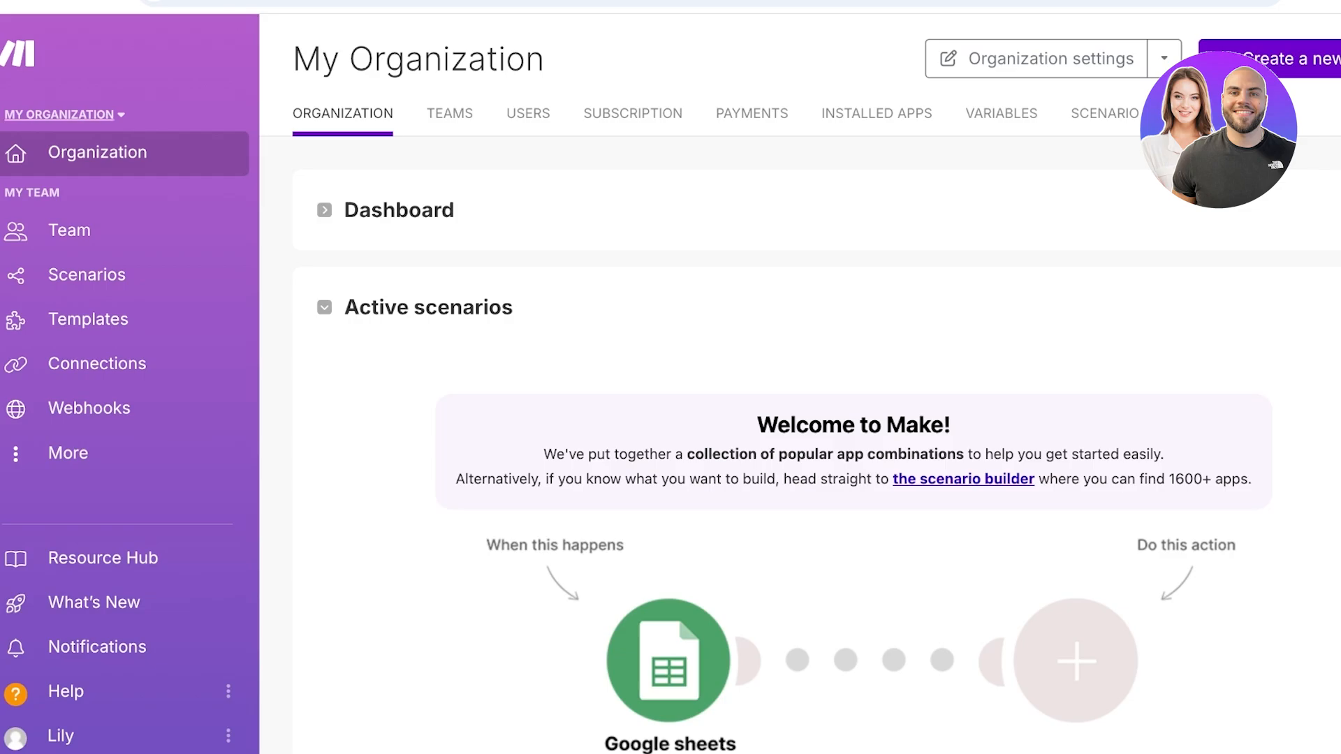
Rename the organization to SPENCER in its settings and save the change.
{"action": "left_click", "coordinate": [63, 114]}
{"action": "left_click", "coordinate": [128, 157]}
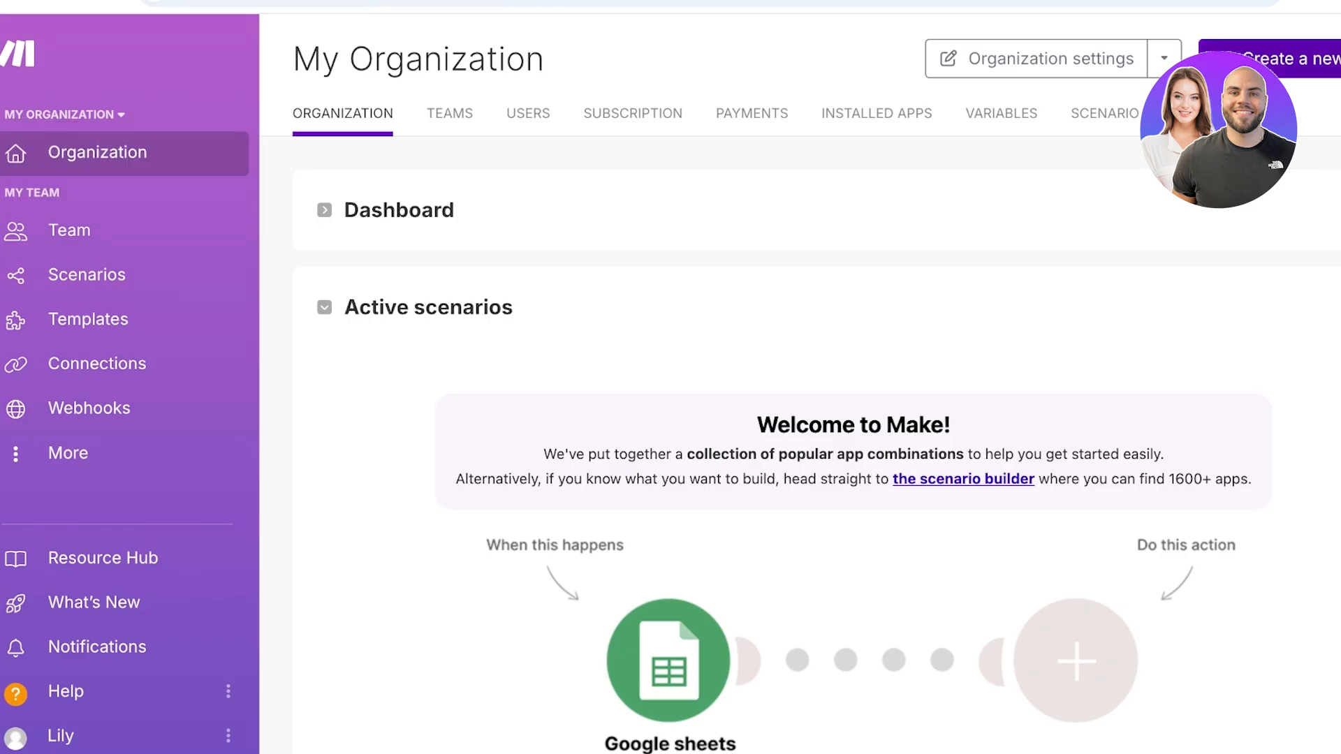
{"action": "left_click", "coordinate": [1036, 58]}
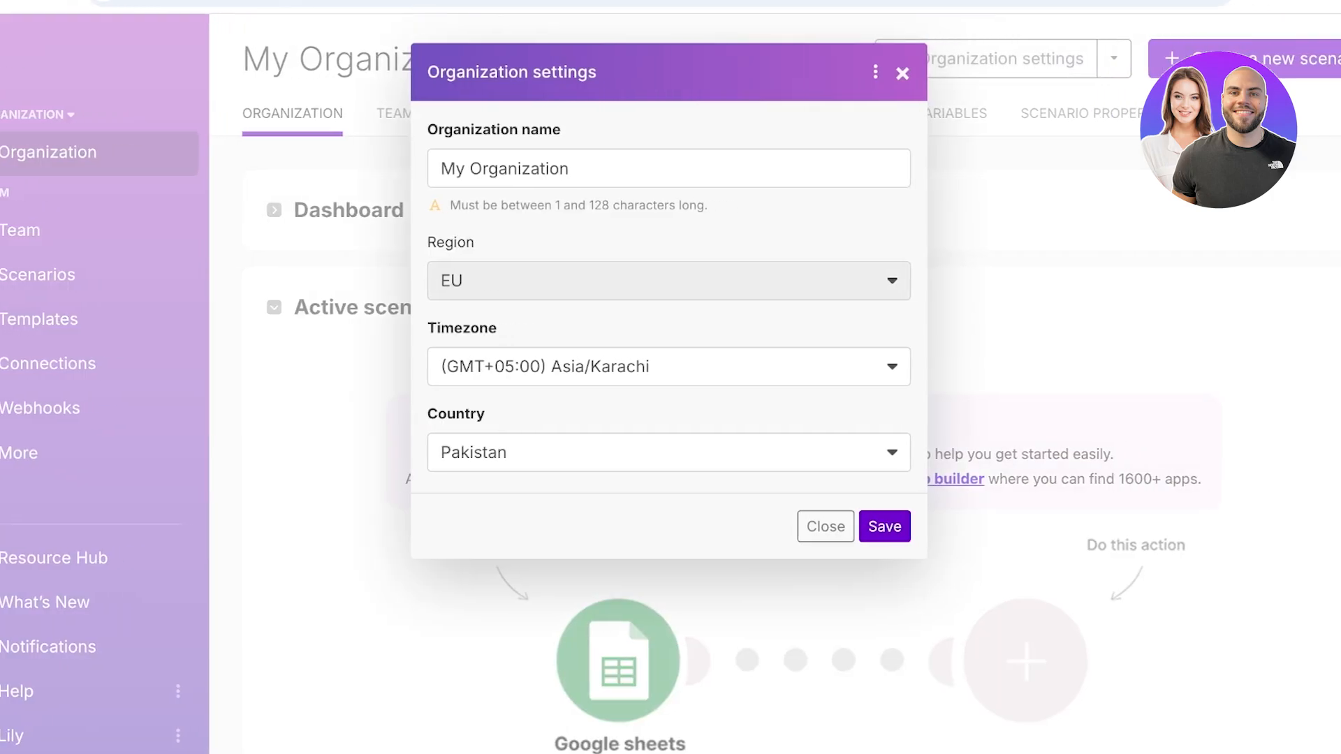
{"action": "left_click_drag", "start_coordinate": [568, 168], "coordinate": [441, 168]}
{"action": "type", "text": "SPE"}
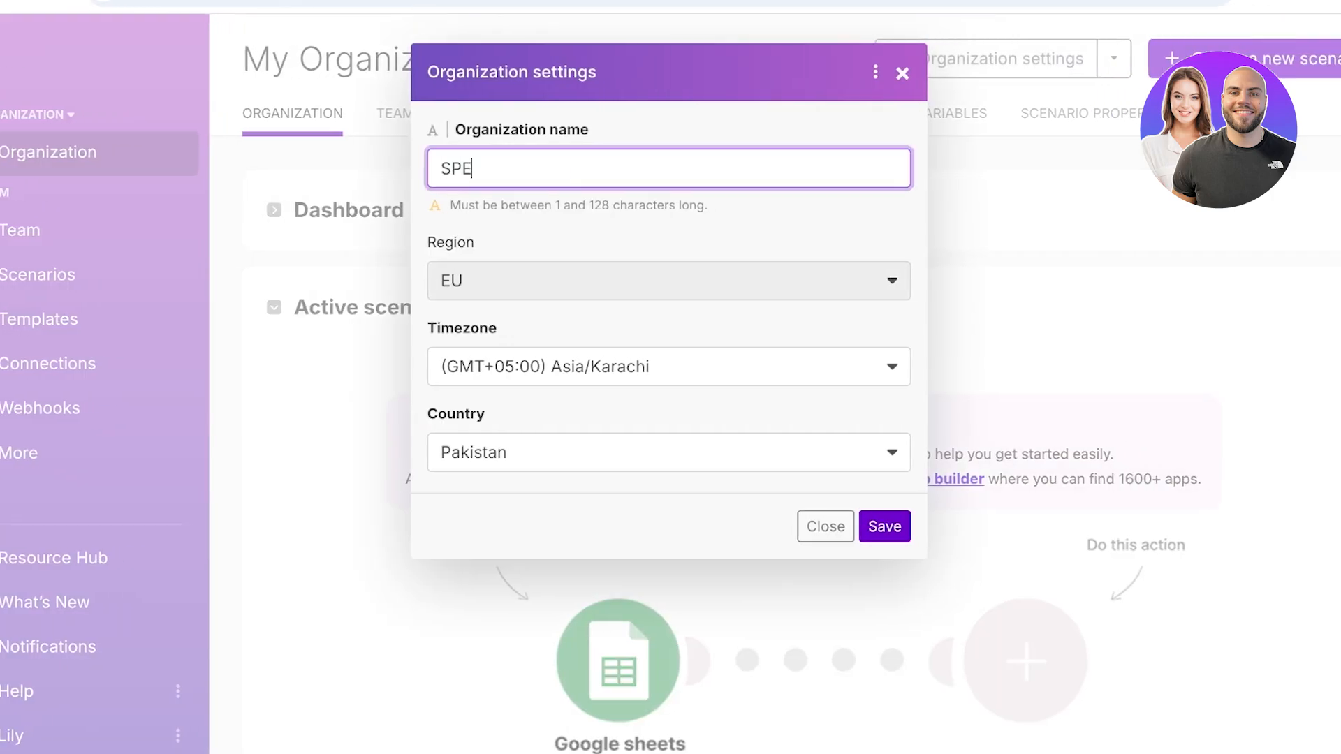
{"action": "type", "text": "NCER"}
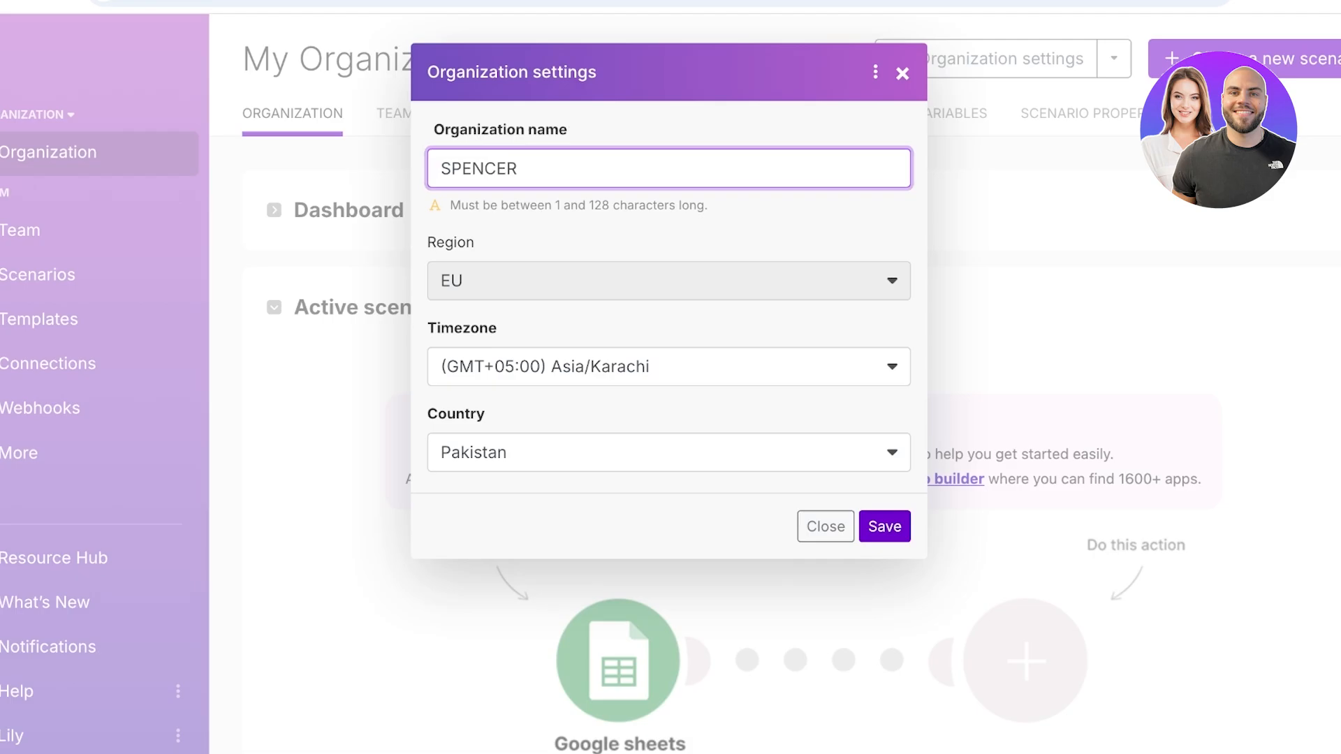
{"action": "key", "text": "Return"}
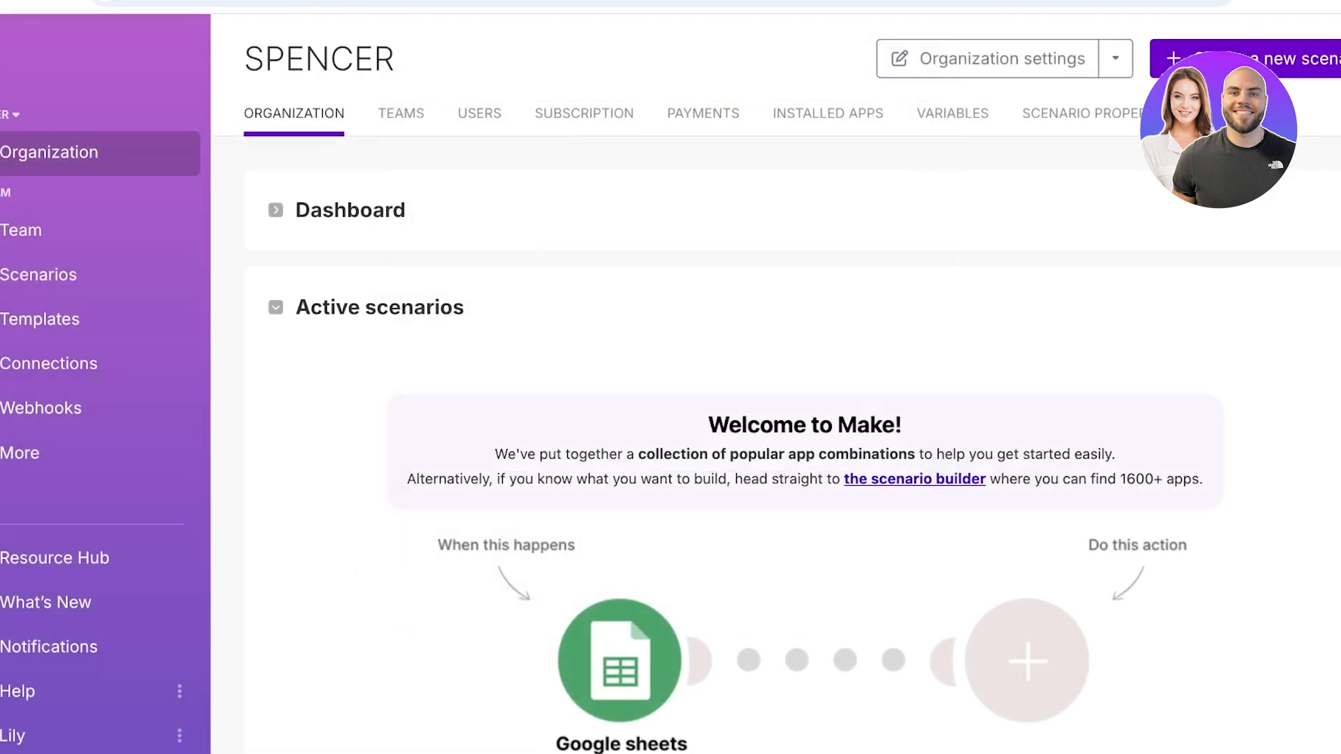
View the organization's teams, the My Team overview and the template collection, and return to the organization overview.
{"action": "left_click", "coordinate": [401, 113]}
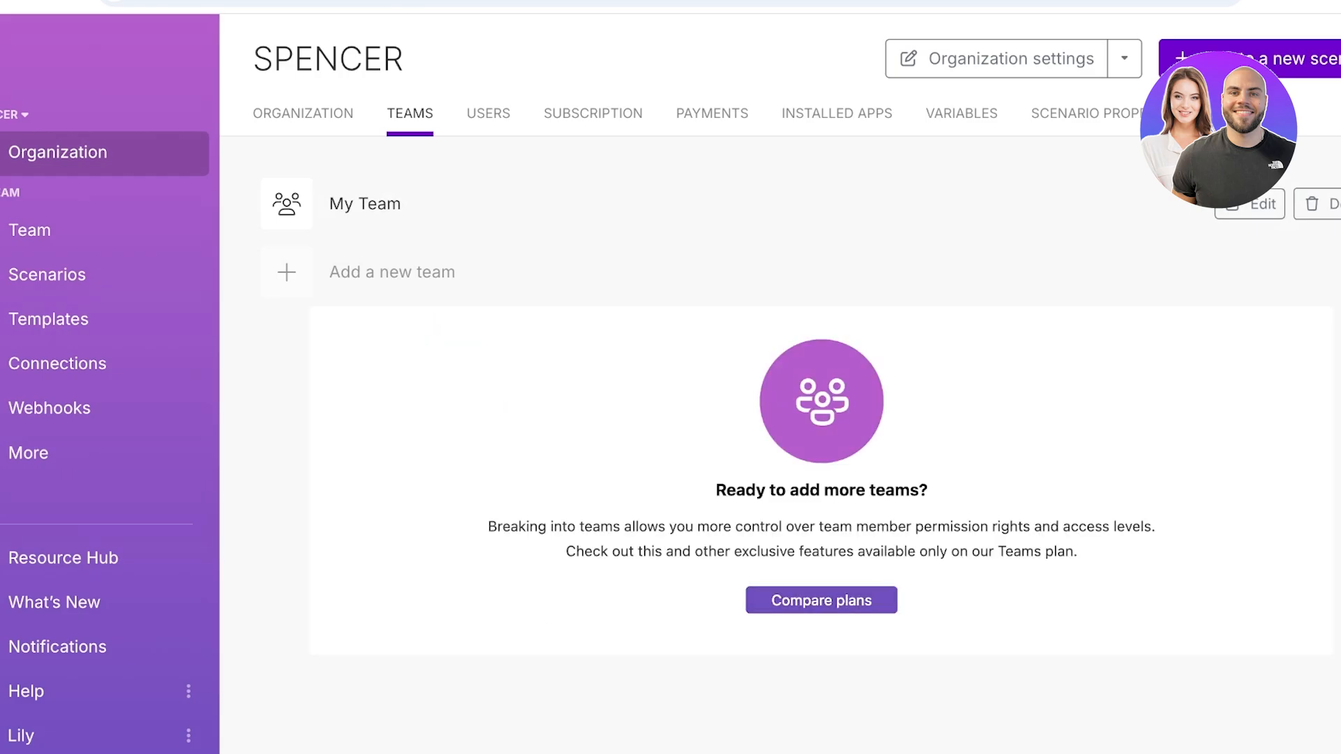
{"action": "left_click", "coordinate": [30, 230]}
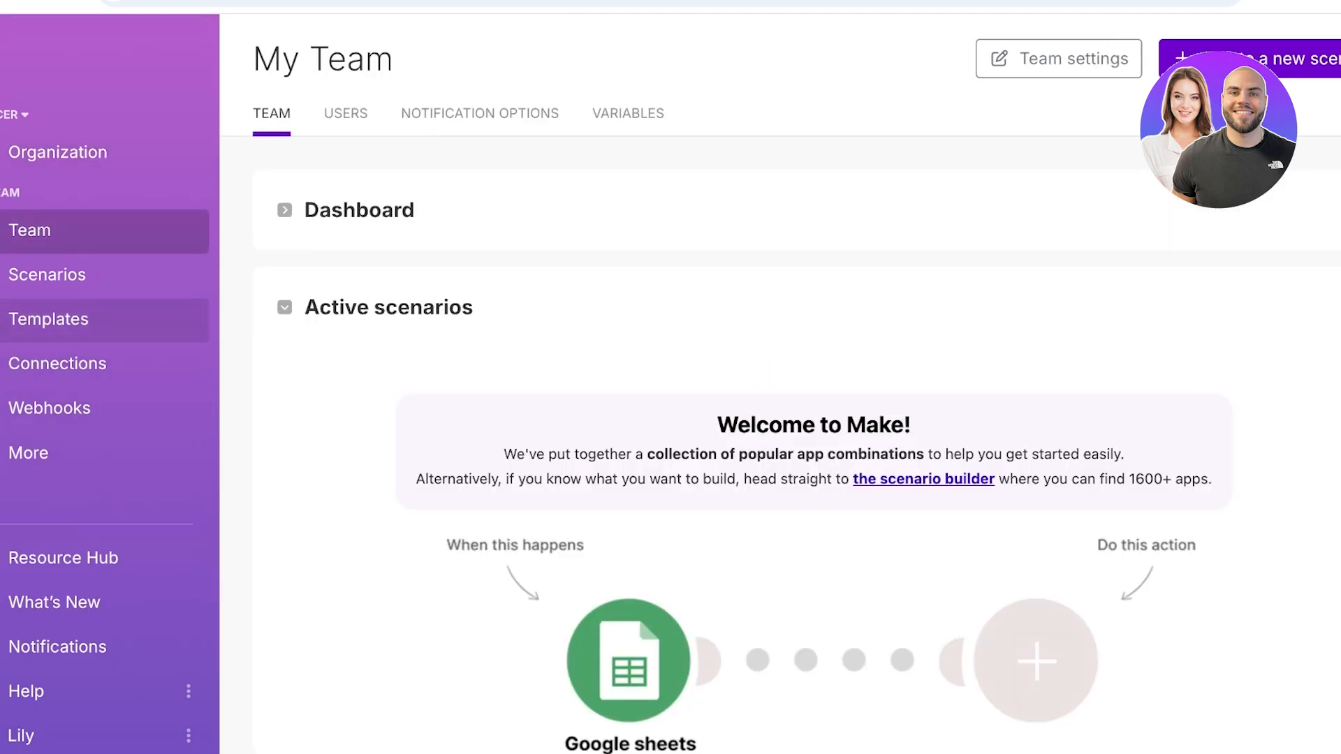
{"action": "left_click", "coordinate": [49, 319]}
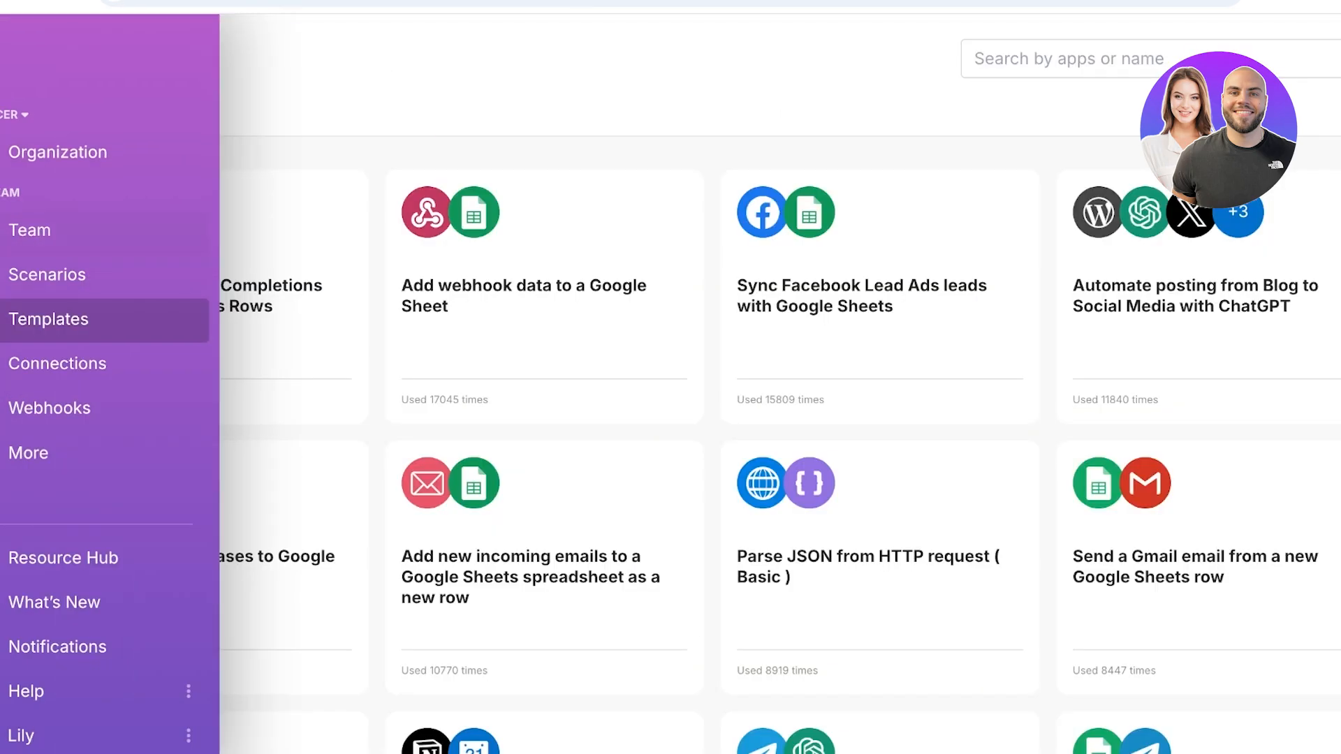
{"action": "left_click", "coordinate": [57, 152]}
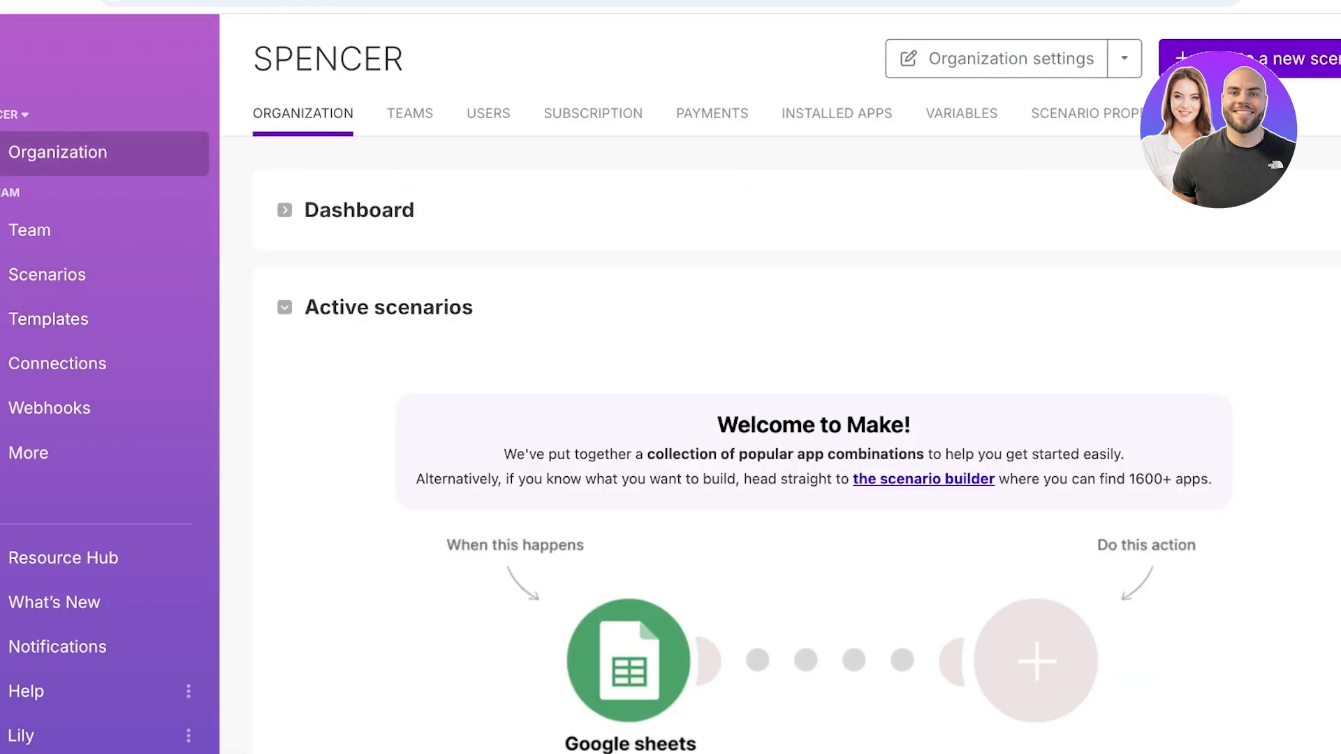
Show the organization's team list again and check My Team's edit options without changing them.
{"action": "left_click", "coordinate": [410, 114]}
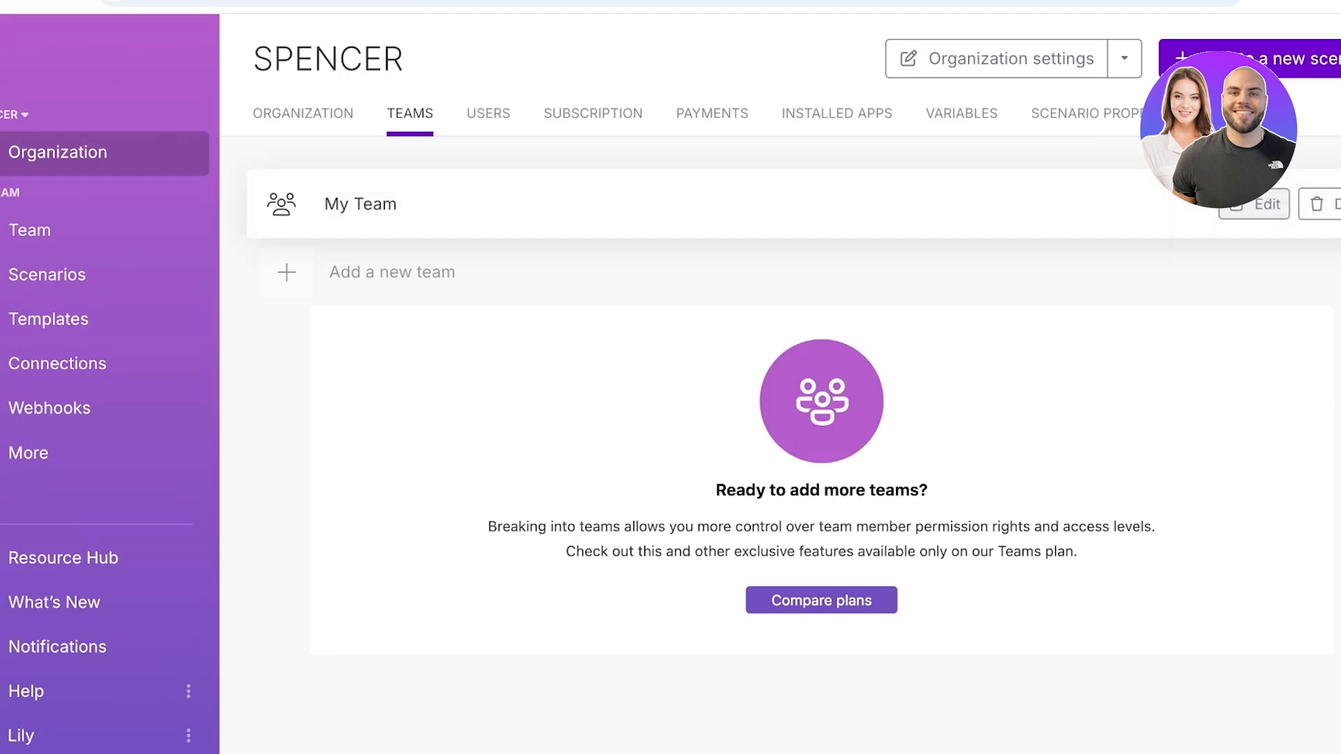
{"action": "left_click", "coordinate": [1251, 204]}
{"action": "left_click", "coordinate": [913, 73]}
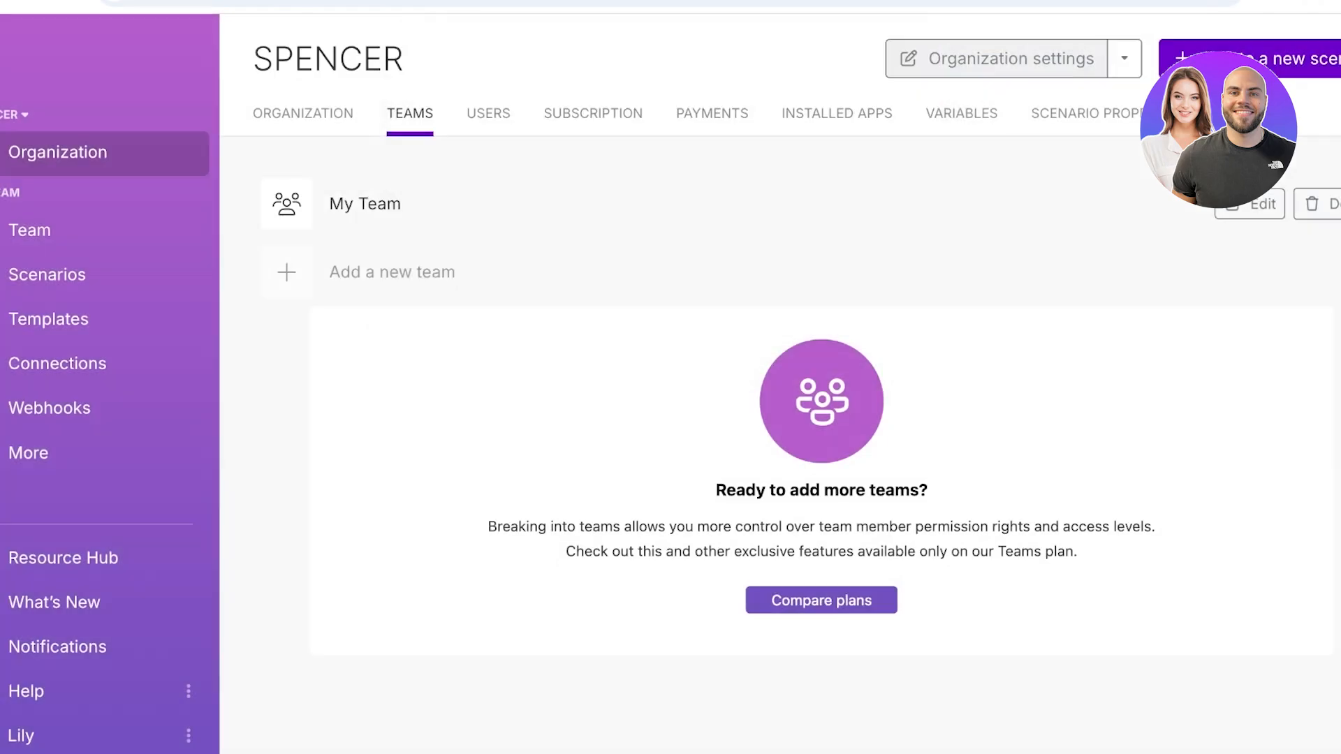
{"action": "mouse_move", "coordinate": [286, 272]}
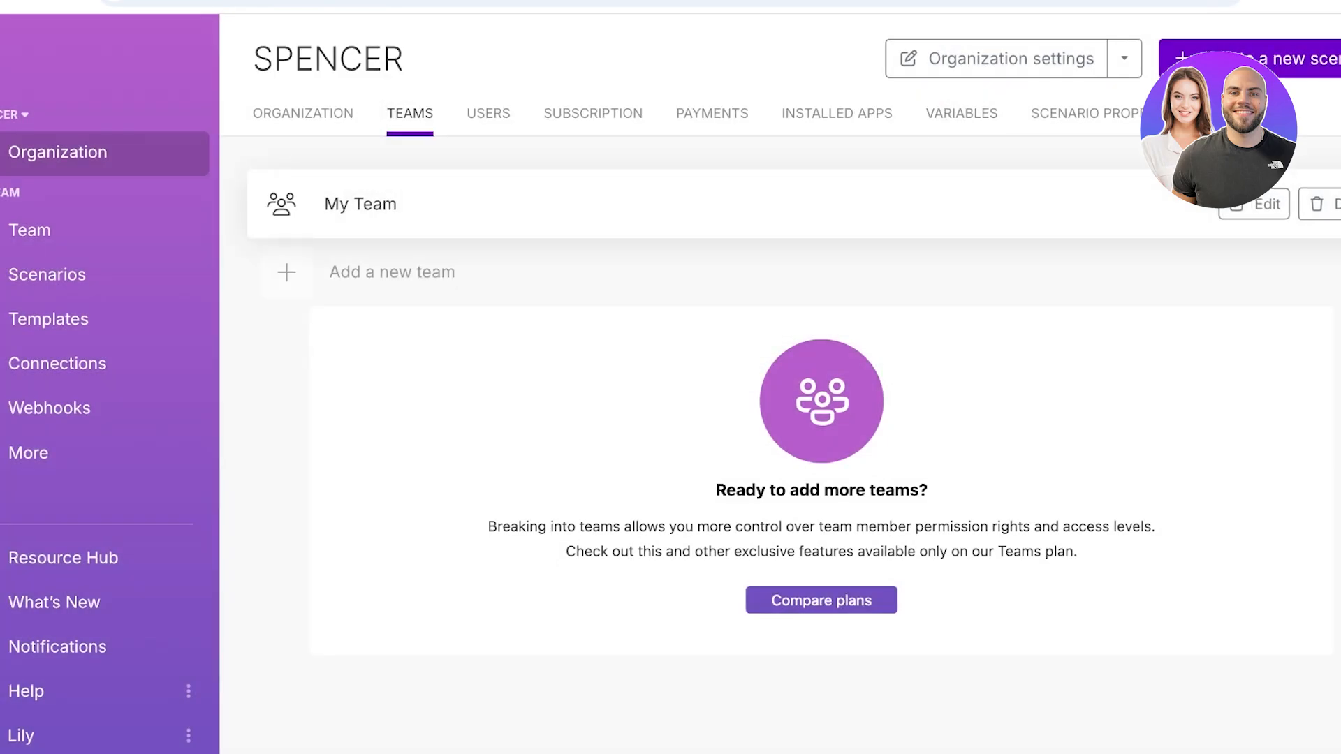
View My Team's users, notification options and variables, and return to its team overview.
{"action": "left_click", "coordinate": [361, 204]}
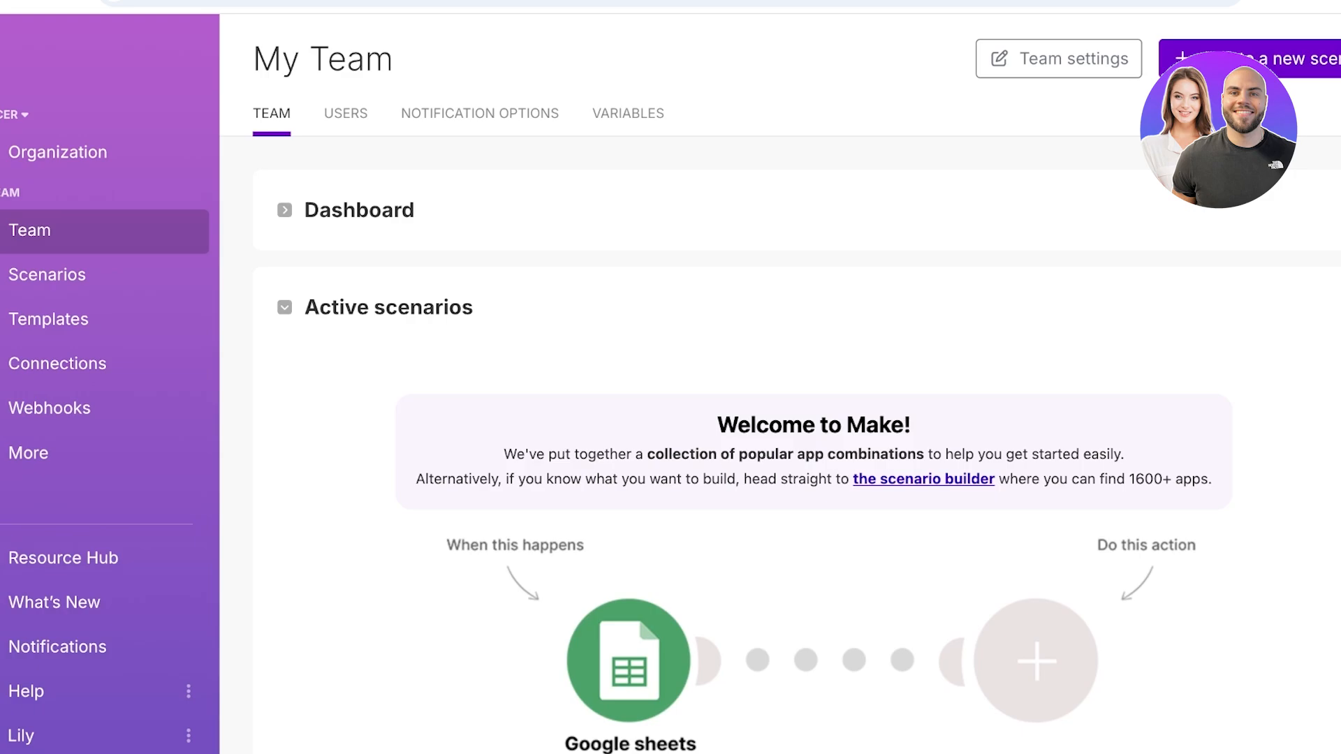
{"action": "left_click", "coordinate": [346, 113]}
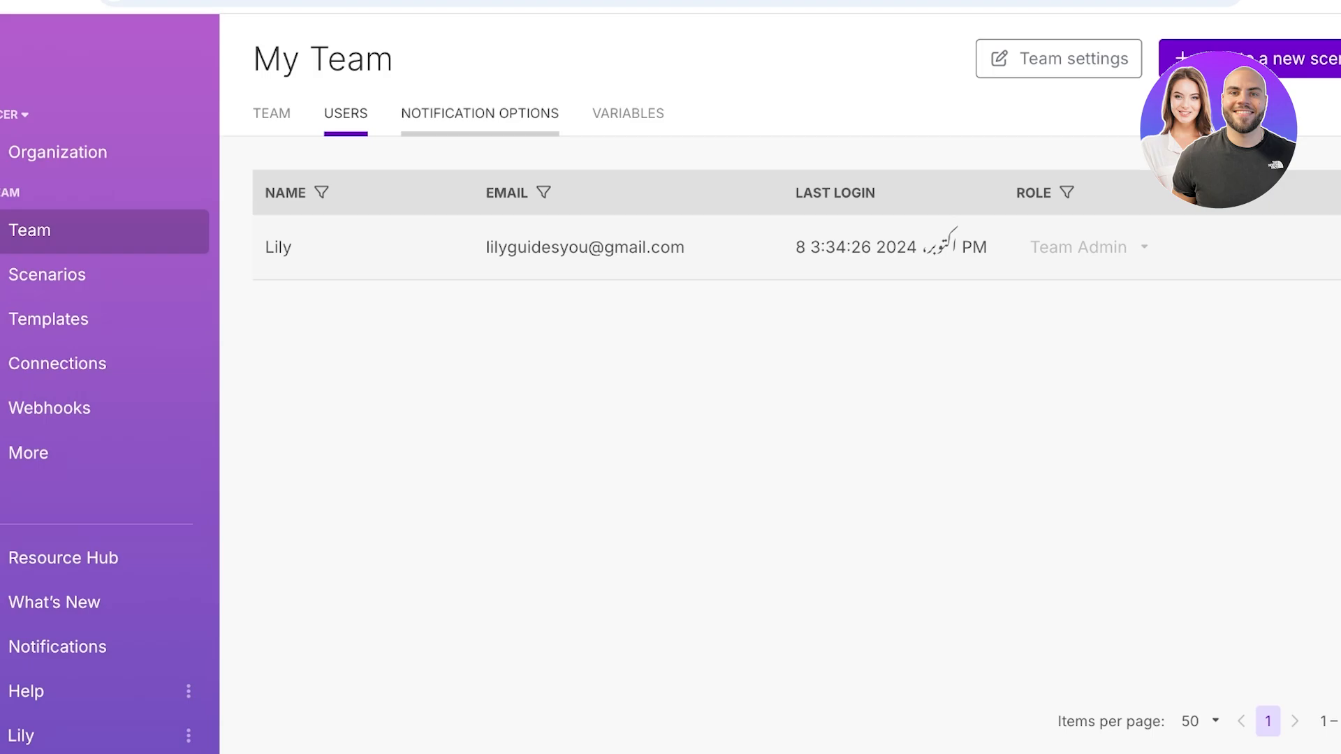
{"action": "left_click", "coordinate": [480, 113]}
{"action": "left_click", "coordinate": [628, 114]}
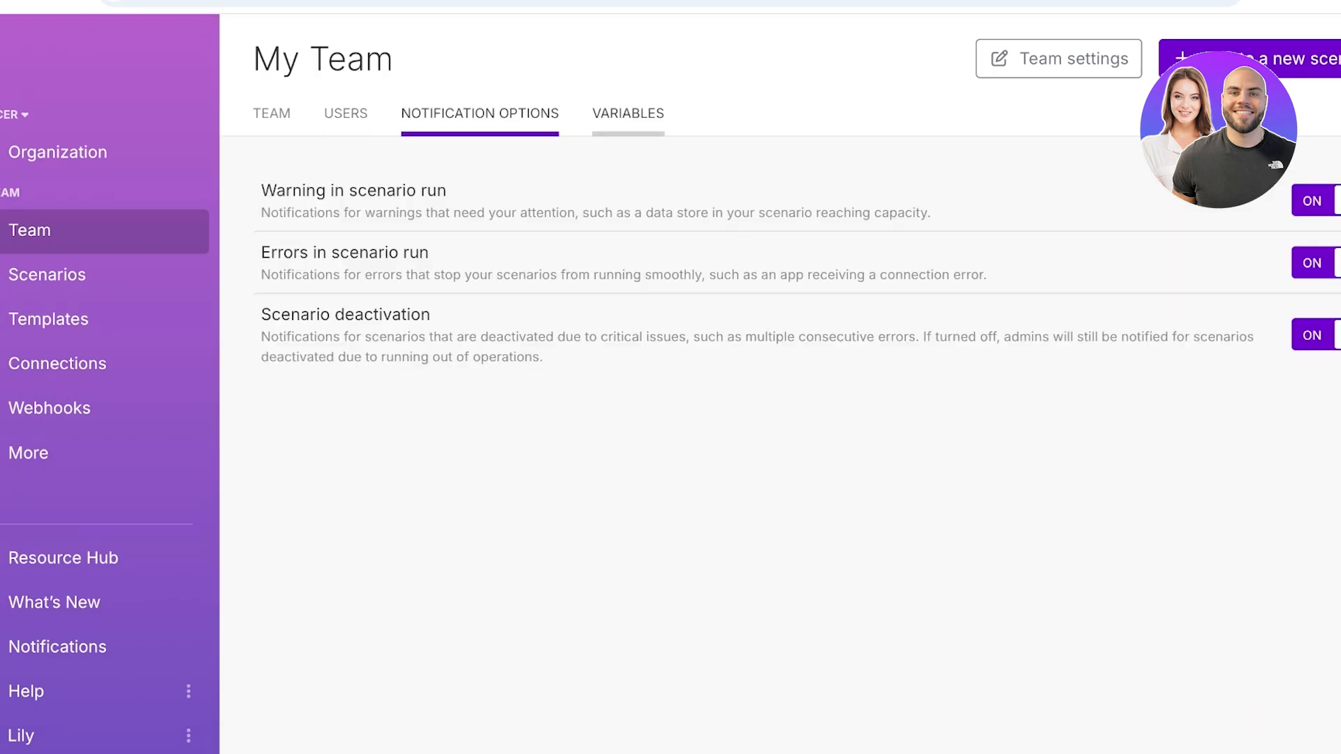
{"action": "left_click", "coordinate": [272, 113]}
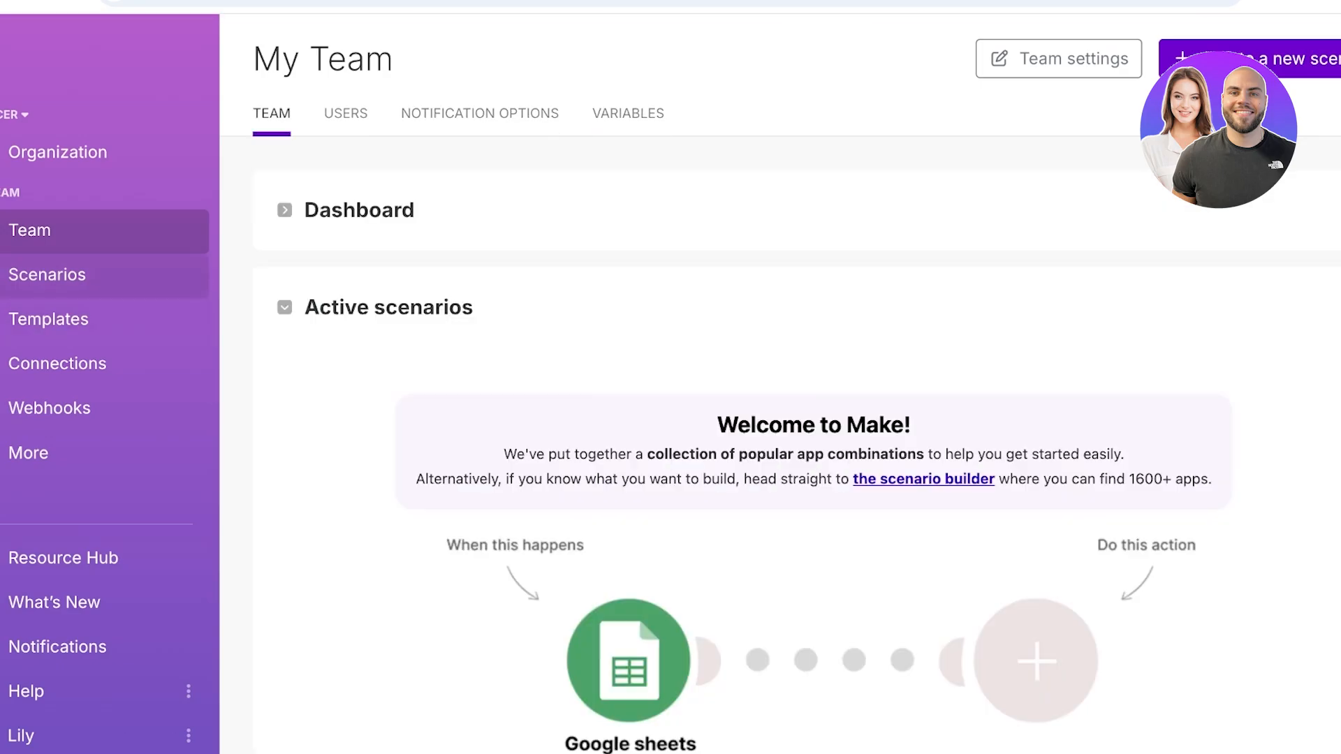
Create a new scenario from the scenarios page and add the Flow Control Router as its first module.
{"action": "left_click", "coordinate": [47, 275]}
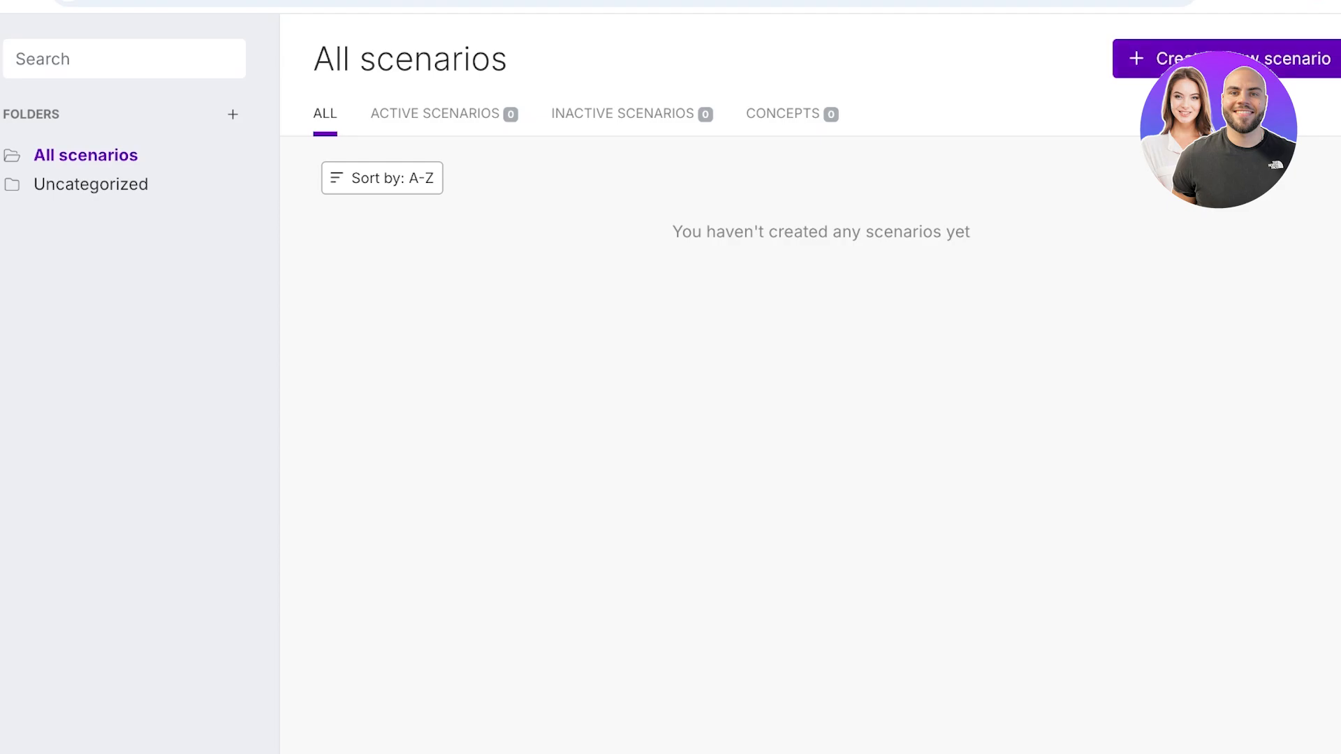
{"action": "left_click", "coordinate": [1223, 59]}
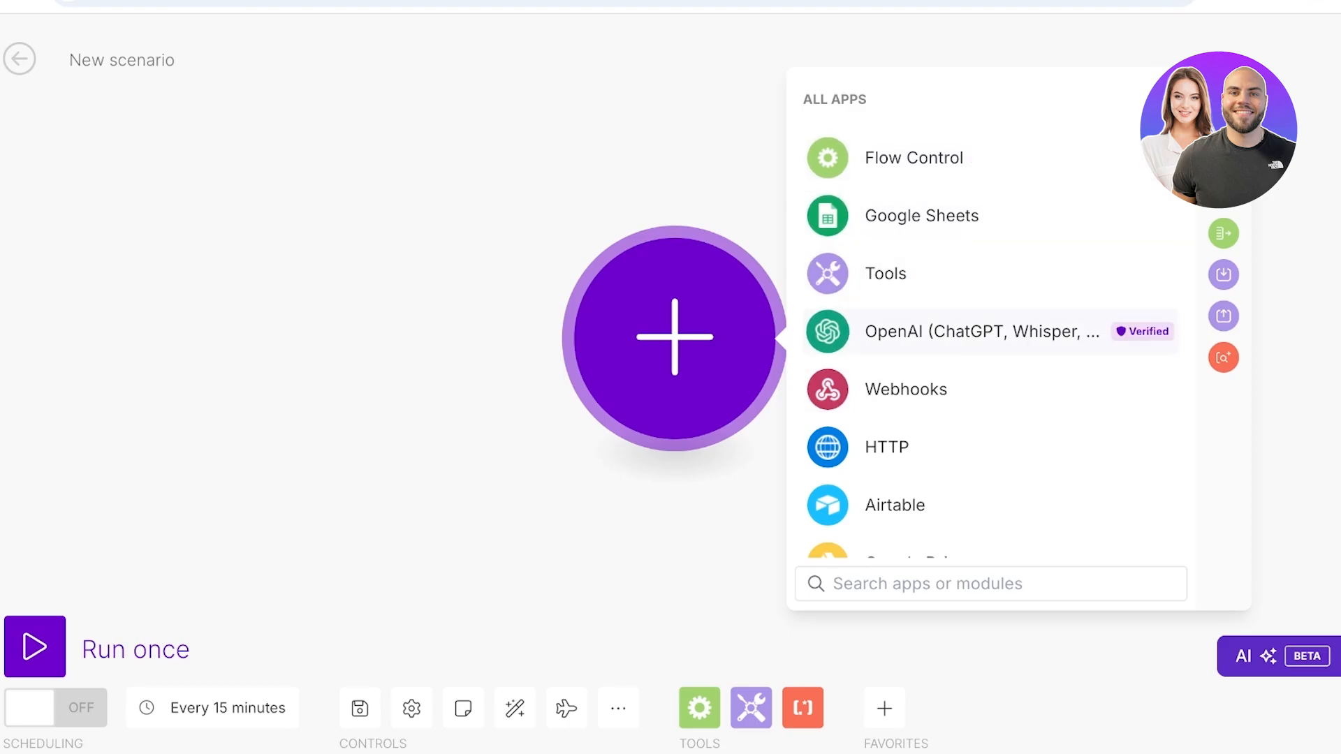
{"action": "scroll", "coordinate": [985, 349], "scroll_direction": "down", "scroll_amount": 9}
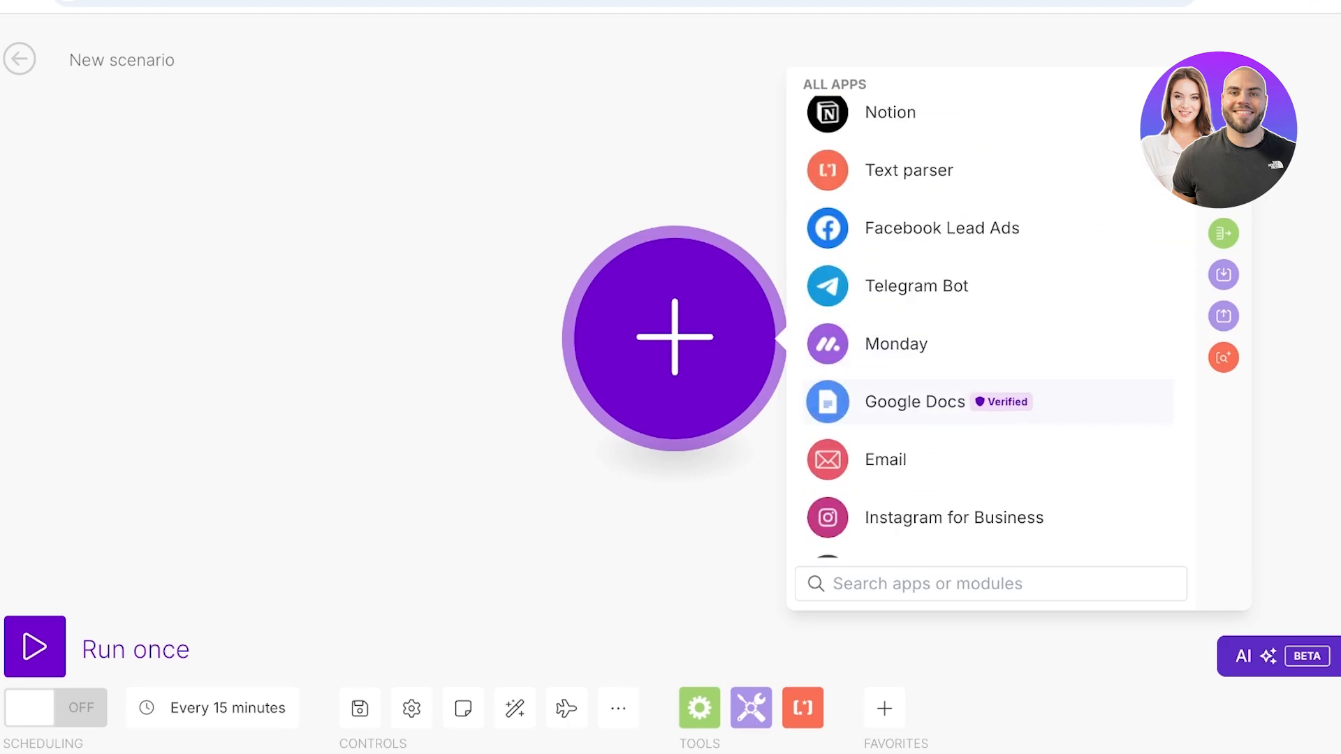
{"action": "scroll", "coordinate": [985, 402], "scroll_direction": "down", "scroll_amount": 20}
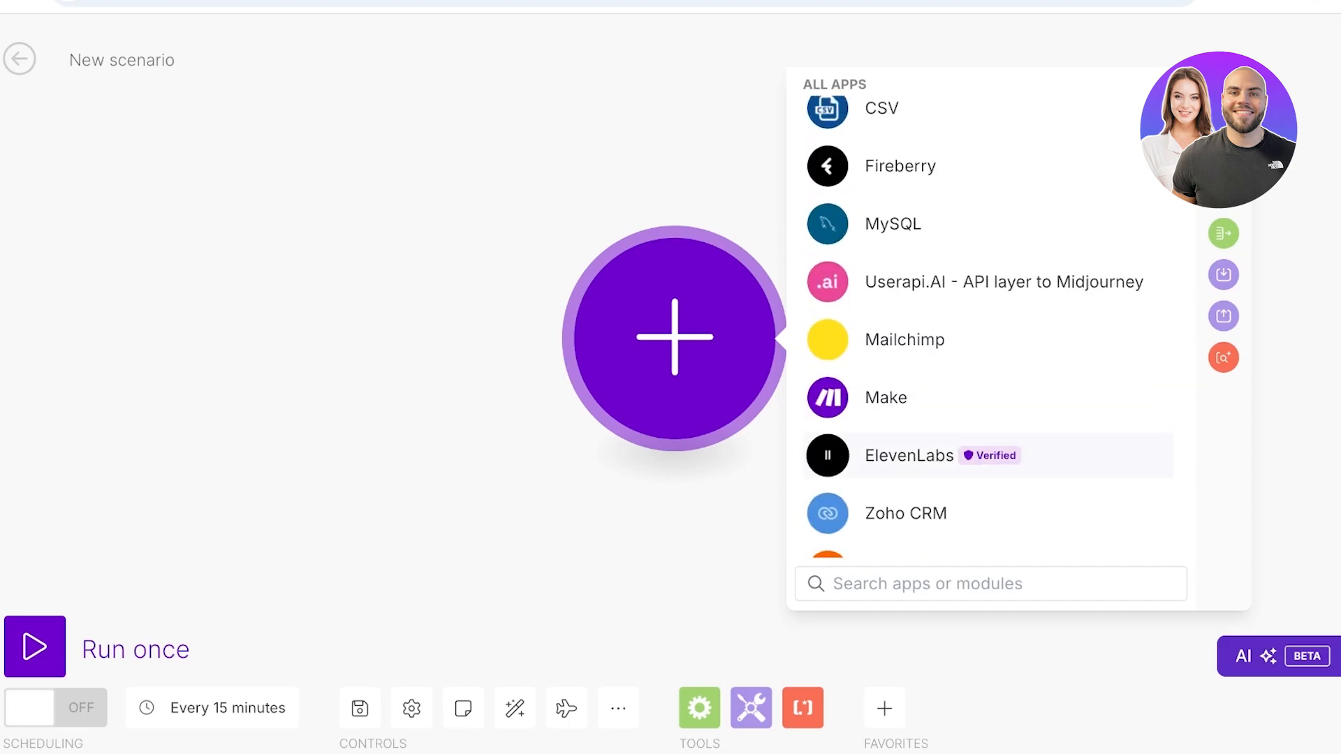
{"action": "scroll", "coordinate": [985, 448], "scroll_direction": "up", "scroll_amount": 20}
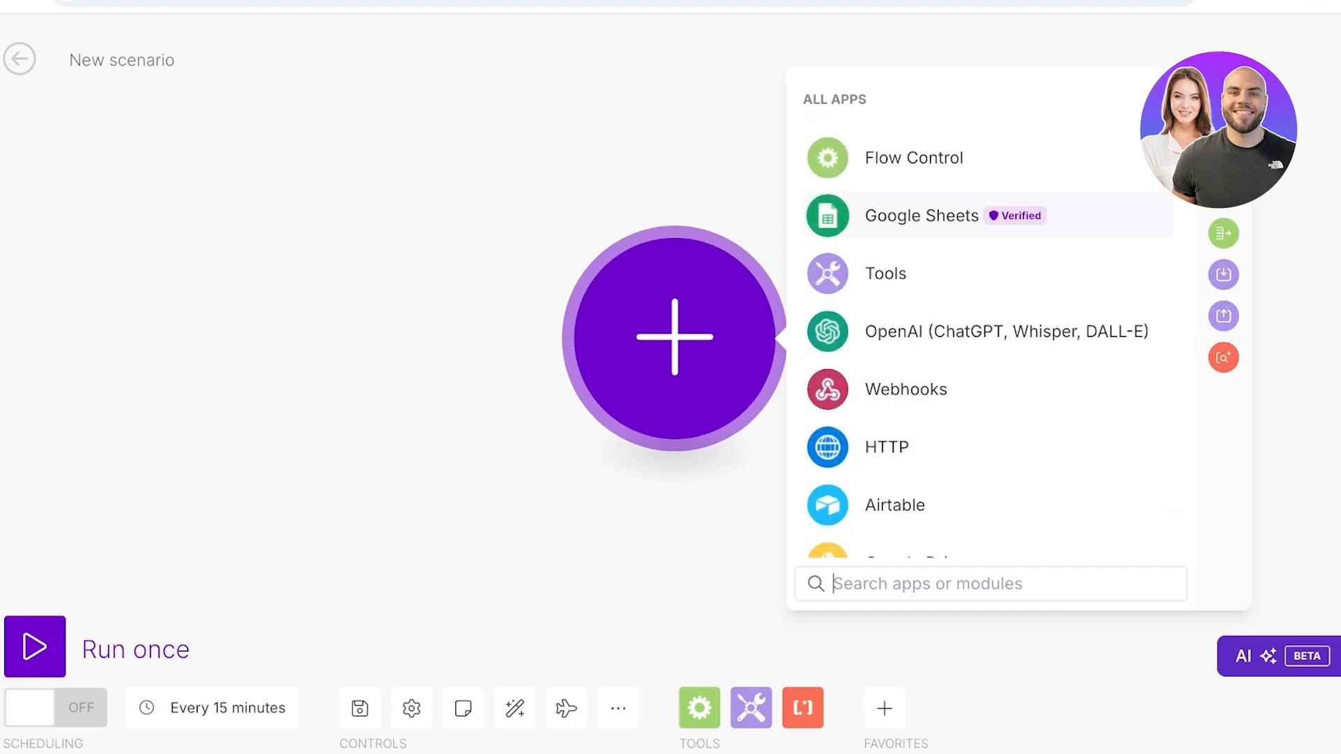
{"action": "left_click", "coordinate": [915, 157]}
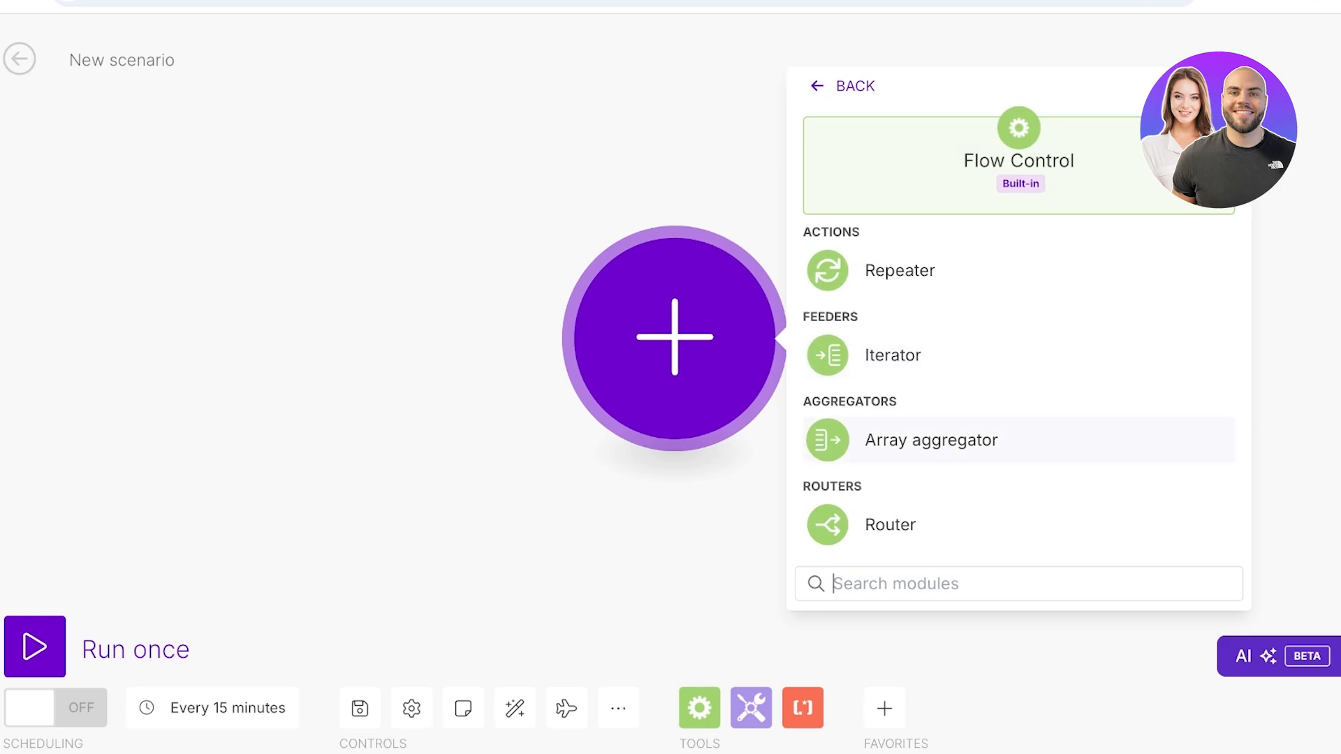
{"action": "left_click", "coordinate": [891, 525]}
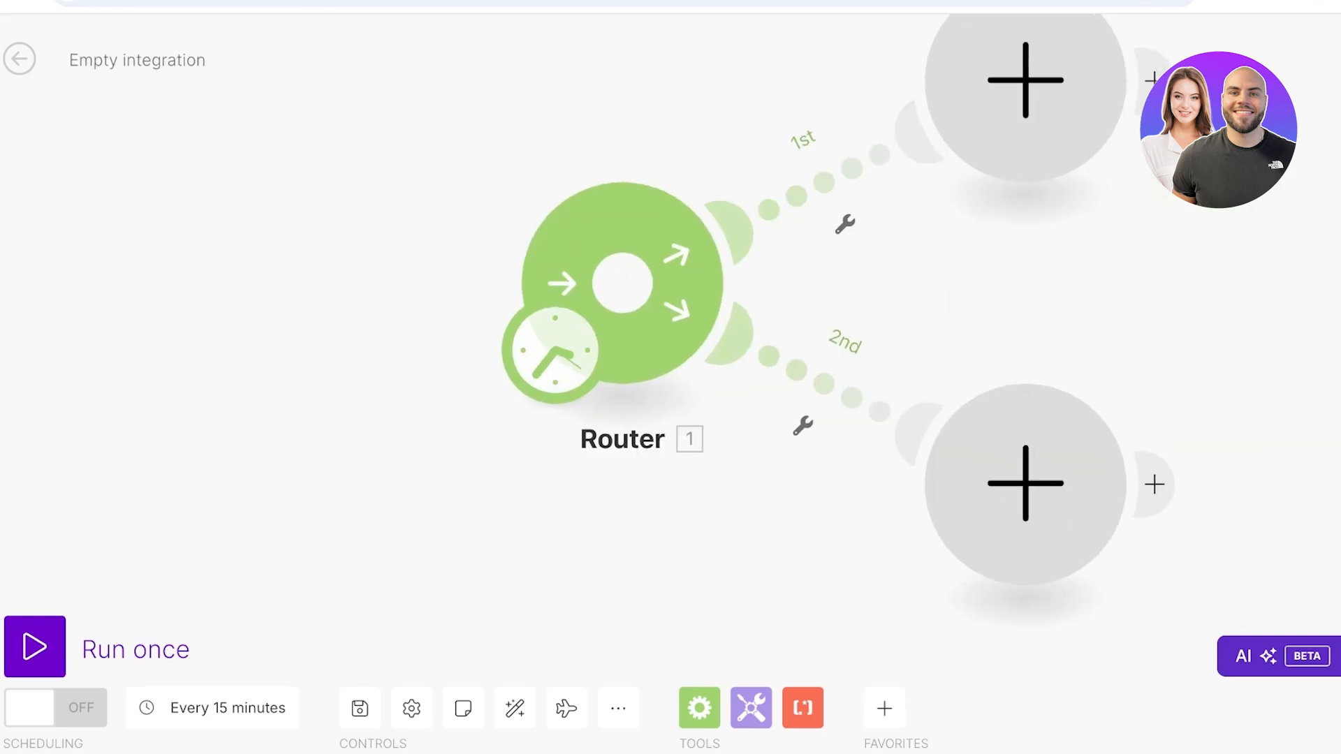
Add the Airtable Create a Record module to the router's first route.
{"action": "left_click", "coordinate": [915, 211]}
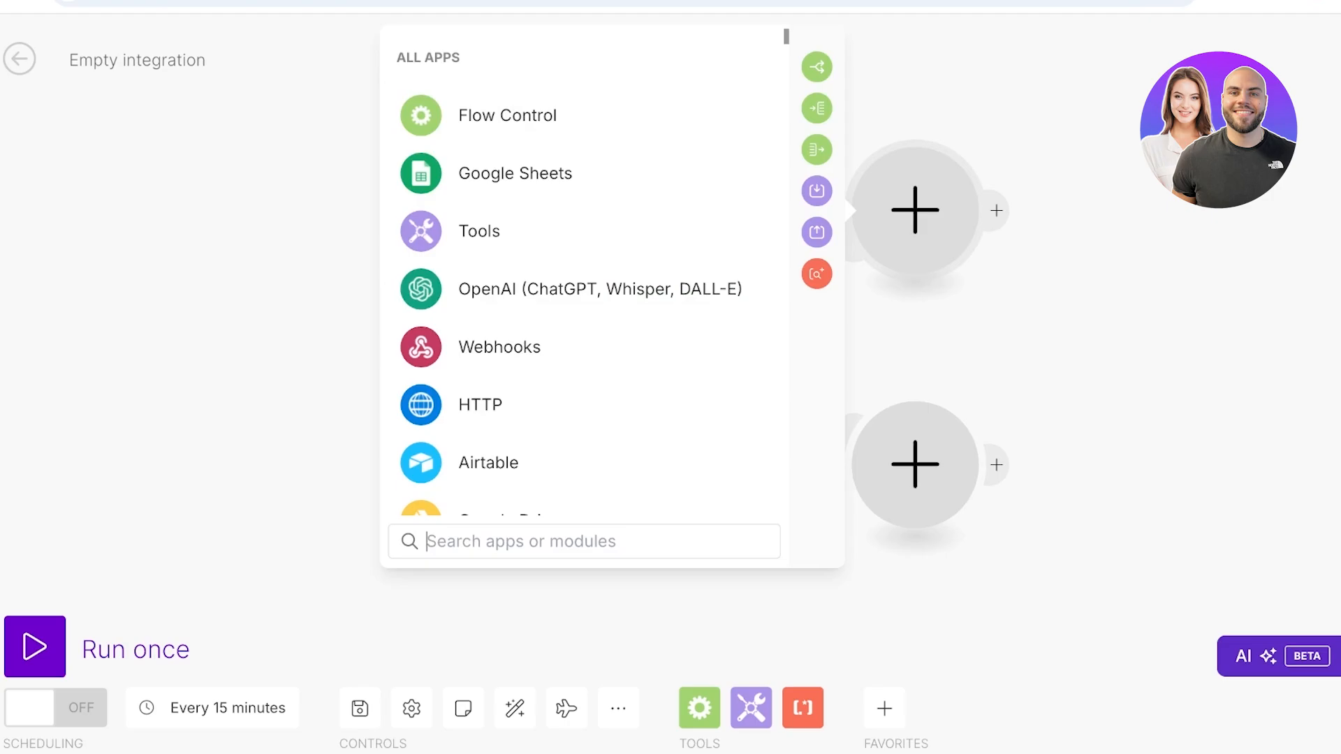
{"action": "scroll", "coordinate": [489, 391], "scroll_direction": "down", "scroll_amount": 2}
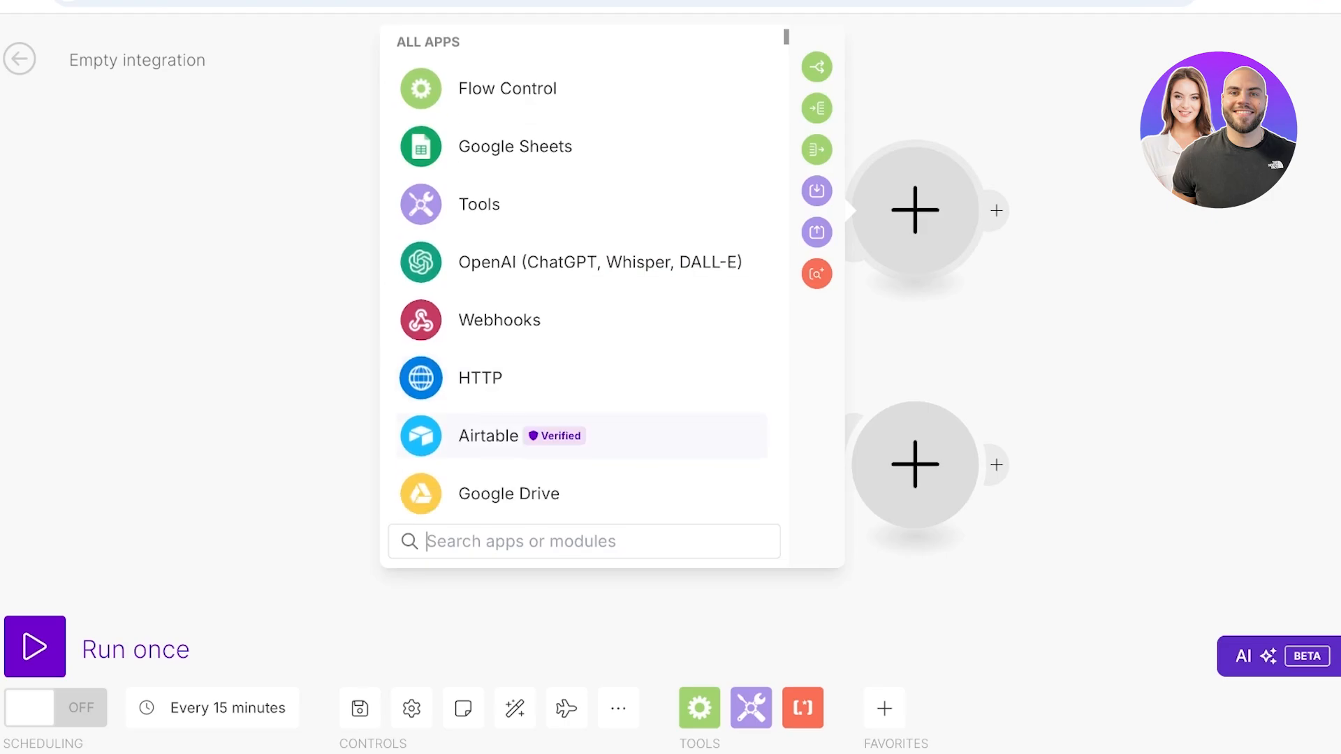
{"action": "left_click", "coordinate": [489, 381]}
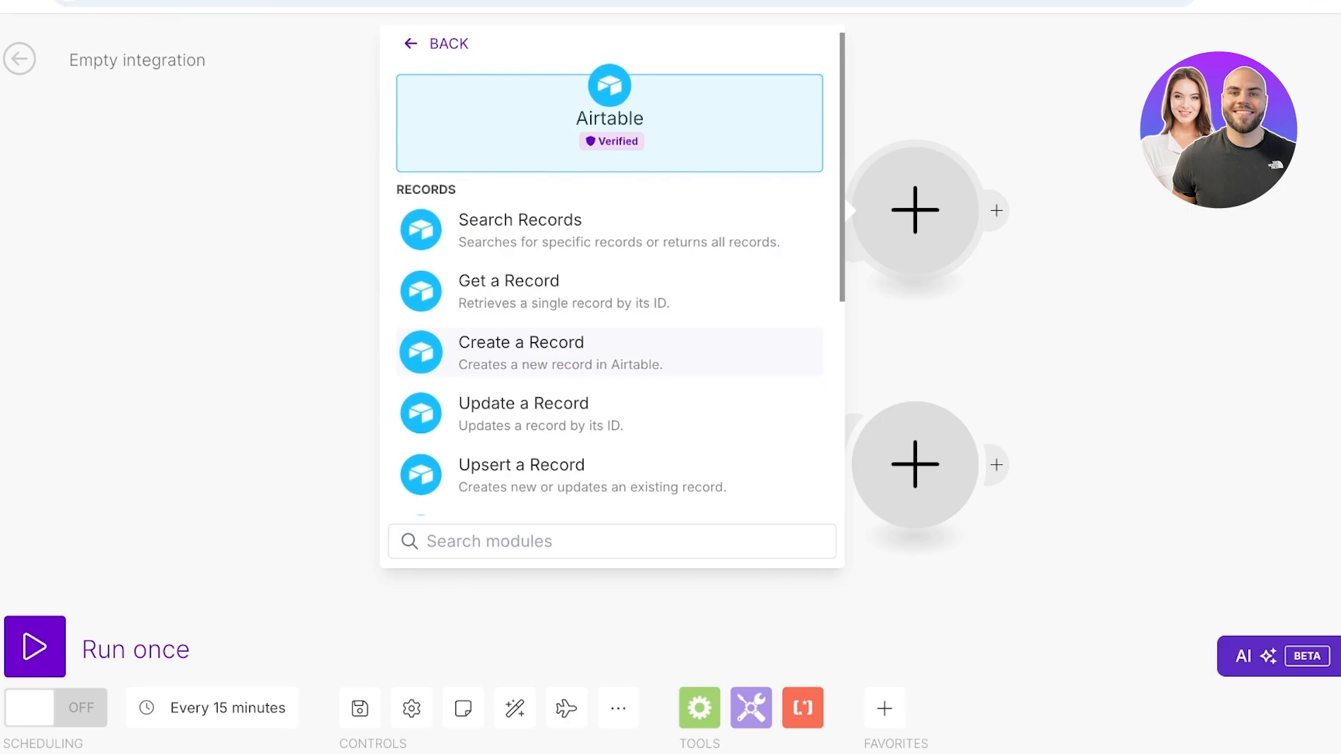
{"action": "left_click", "coordinate": [520, 352]}
Find Google Calendar in the app list and add its Create an Event module to the router's second route.
{"action": "left_click", "coordinate": [915, 464]}
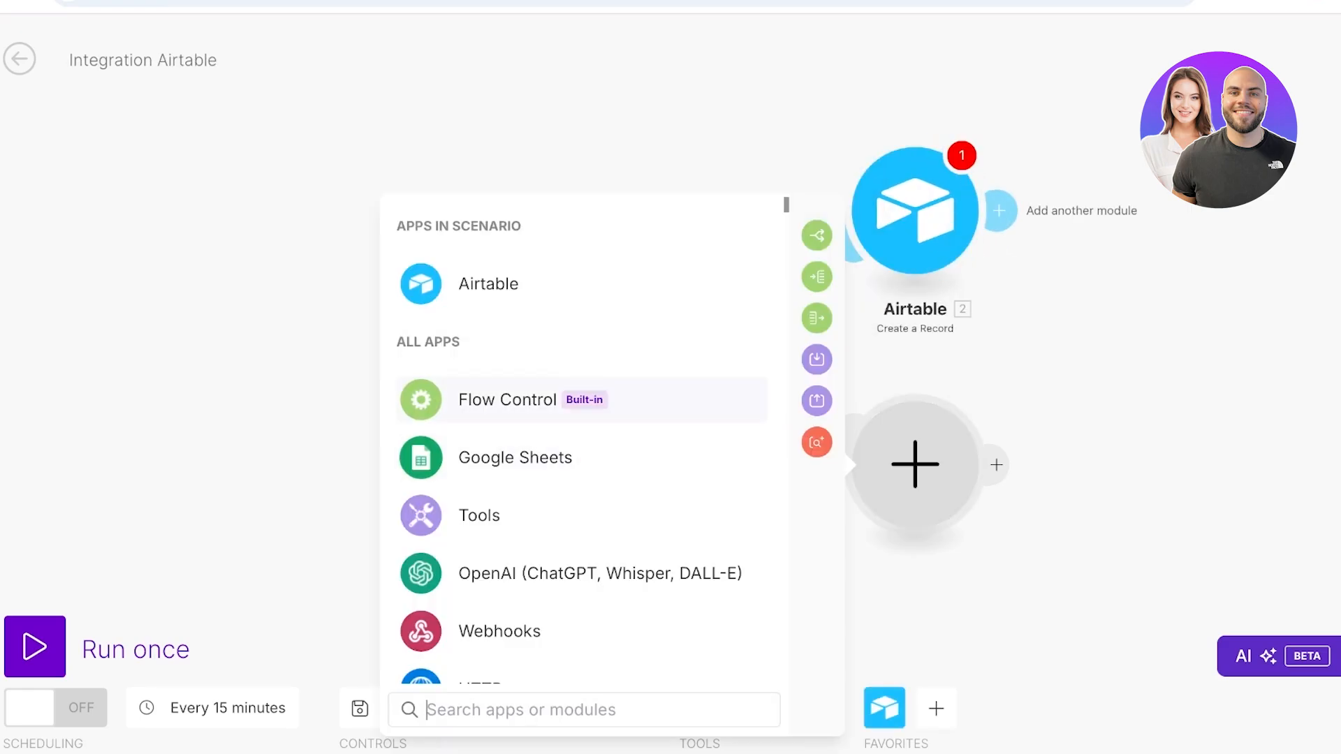
{"action": "type", "text": "calen"}
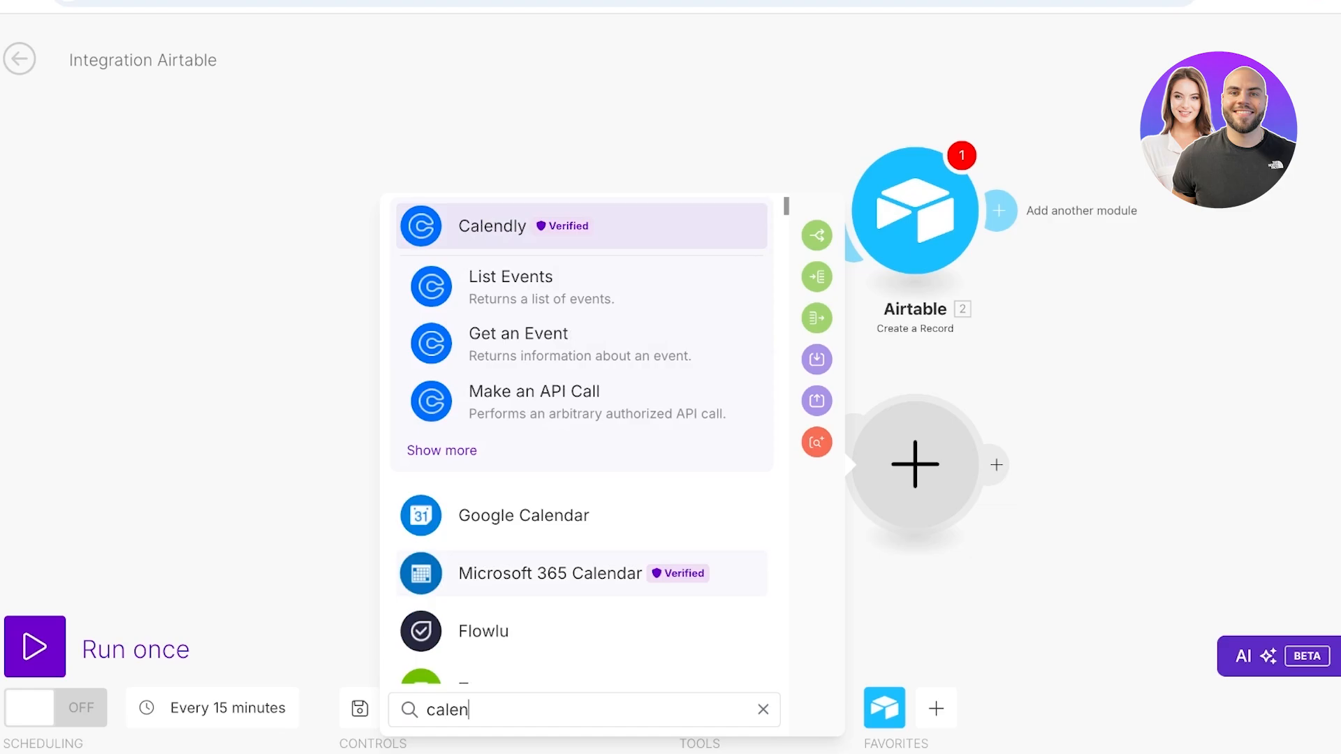
{"action": "left_click", "coordinate": [522, 516]}
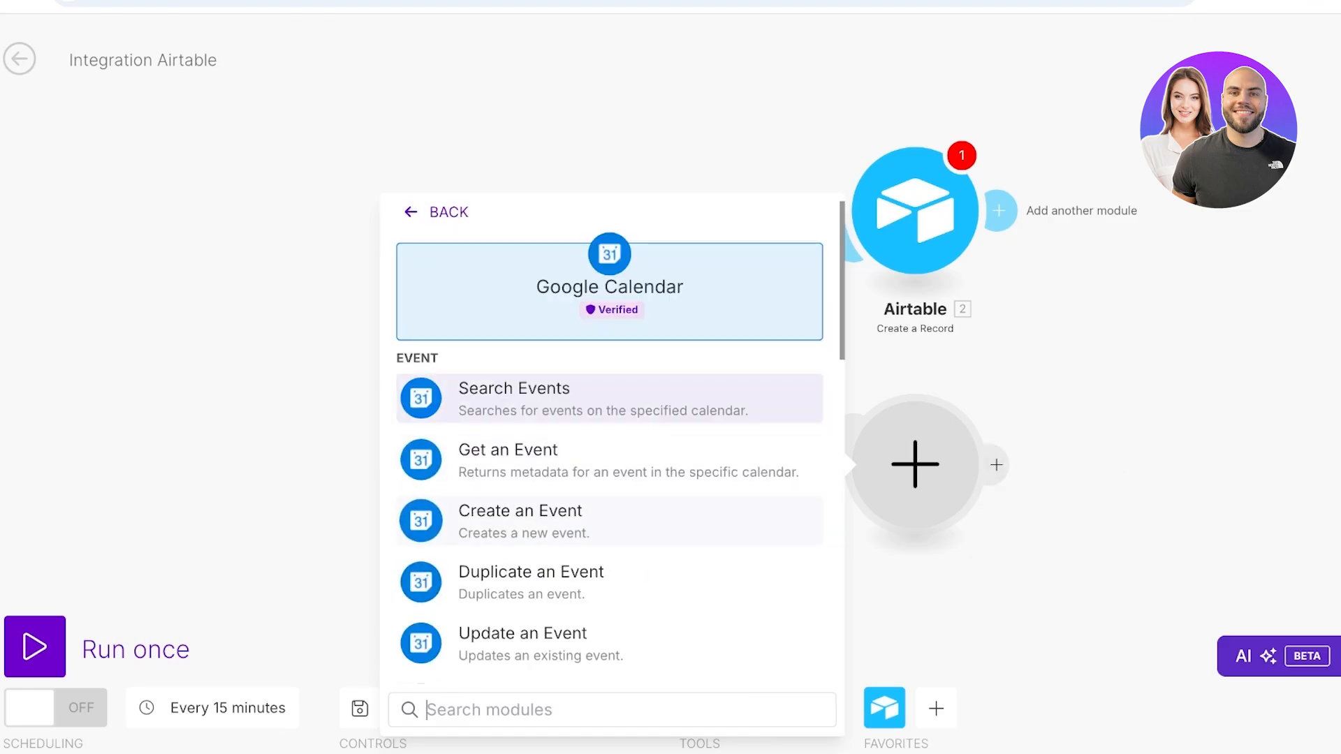
{"action": "scroll", "coordinate": [610, 399], "scroll_direction": "down", "scroll_amount": 3}
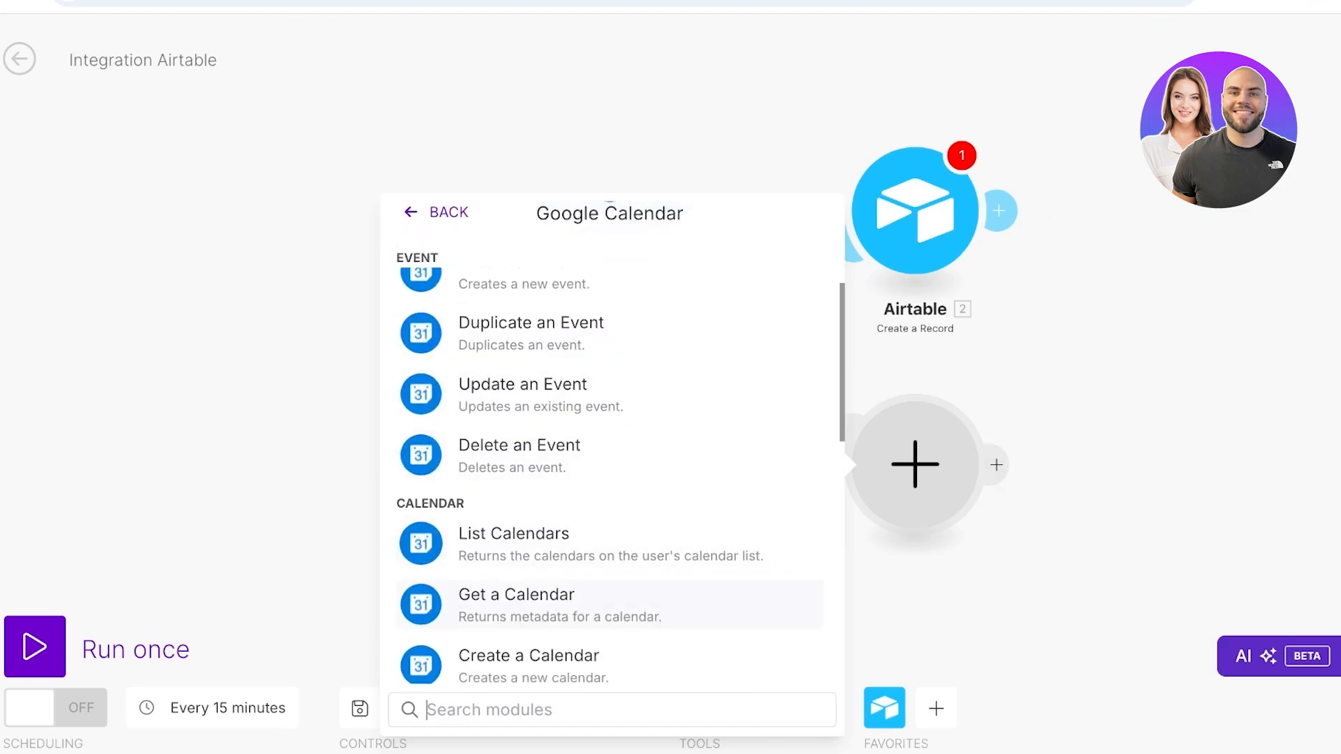
{"action": "scroll", "coordinate": [609, 459], "scroll_direction": "up", "scroll_amount": 4}
{"action": "left_click_drag", "start_coordinate": [522, 558], "coordinate": [519, 535]}
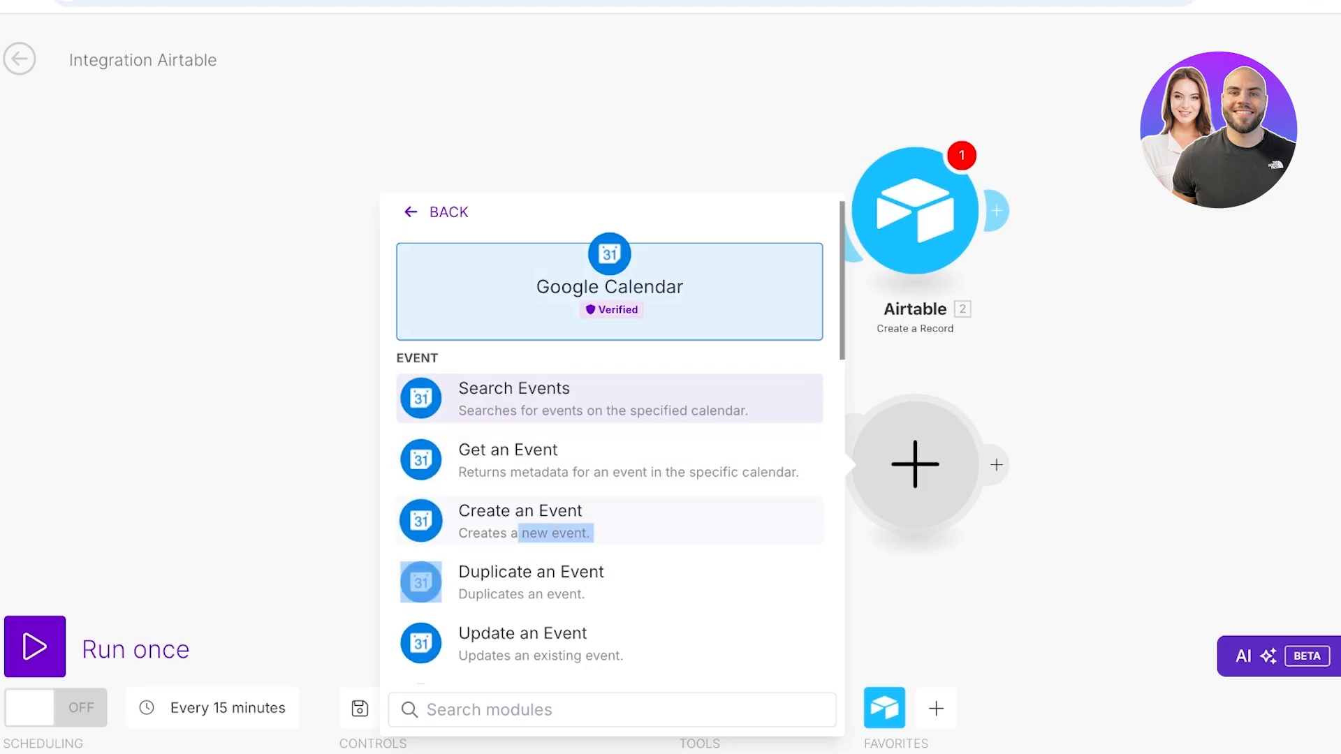
{"action": "left_click", "coordinate": [520, 534]}
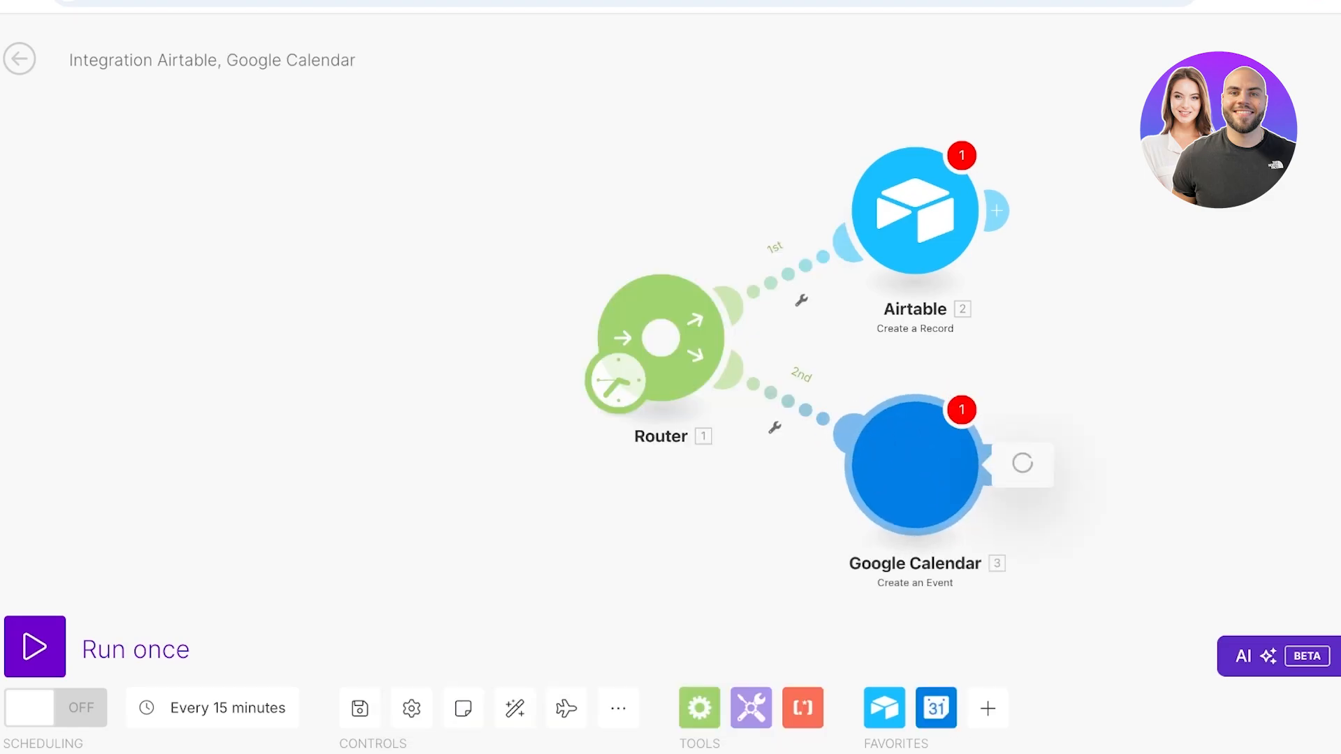
Add a third and a fourth empty route to the router and try to add a module on the fourth route.
{"action": "left_click", "coordinate": [661, 314]}
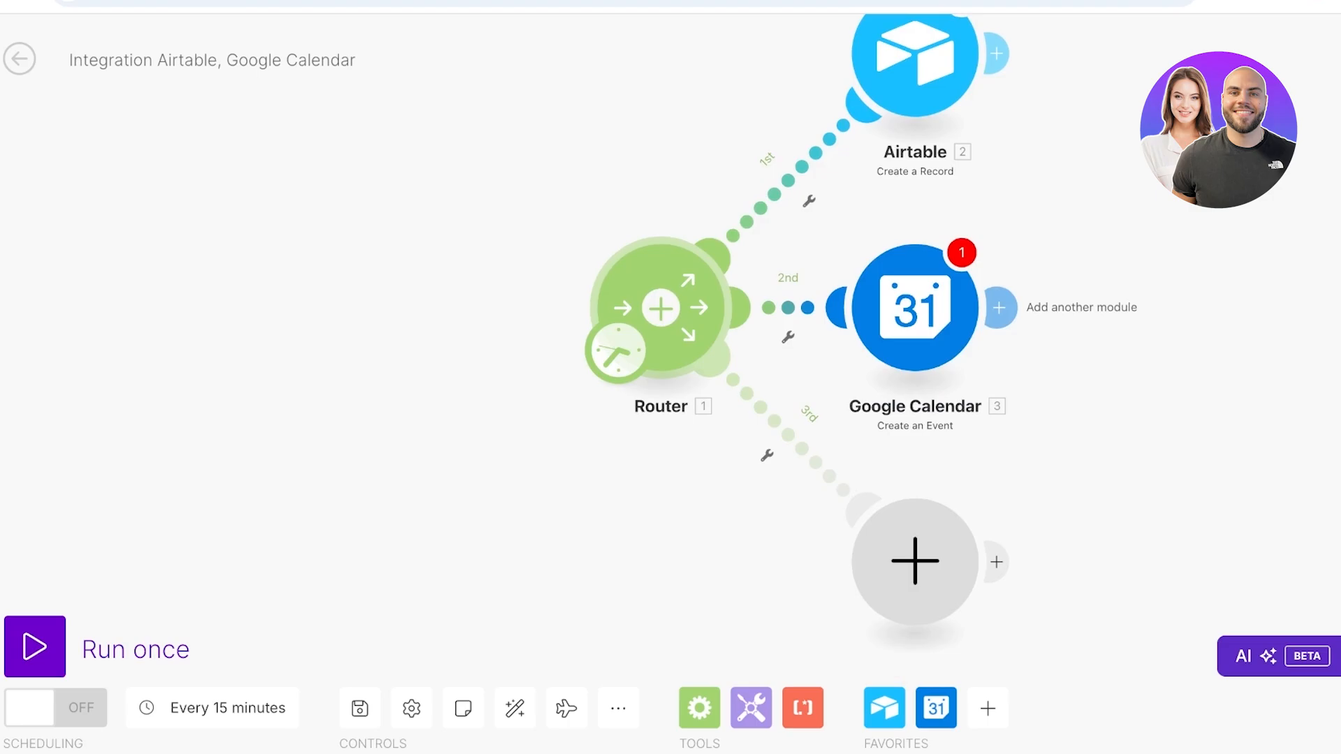
{"action": "left_click", "coordinate": [661, 308]}
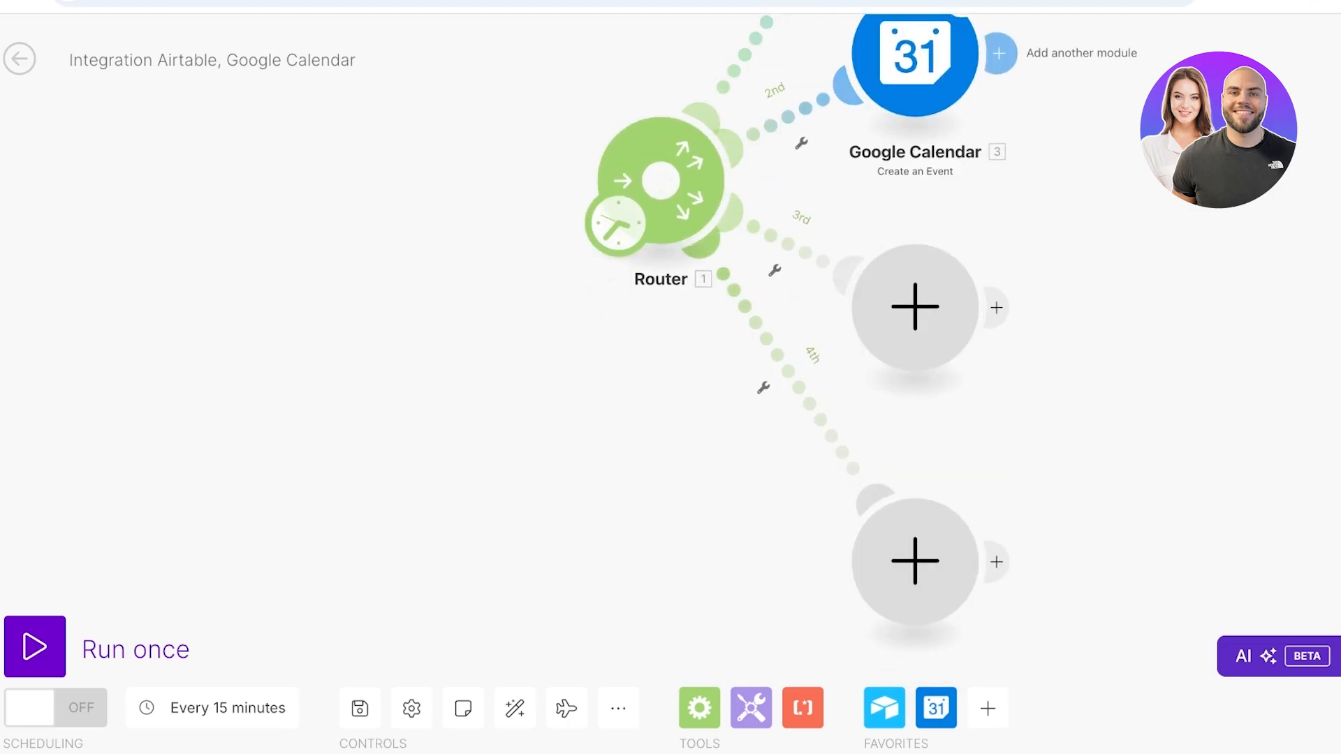
{"action": "left_click", "coordinate": [809, 403]}
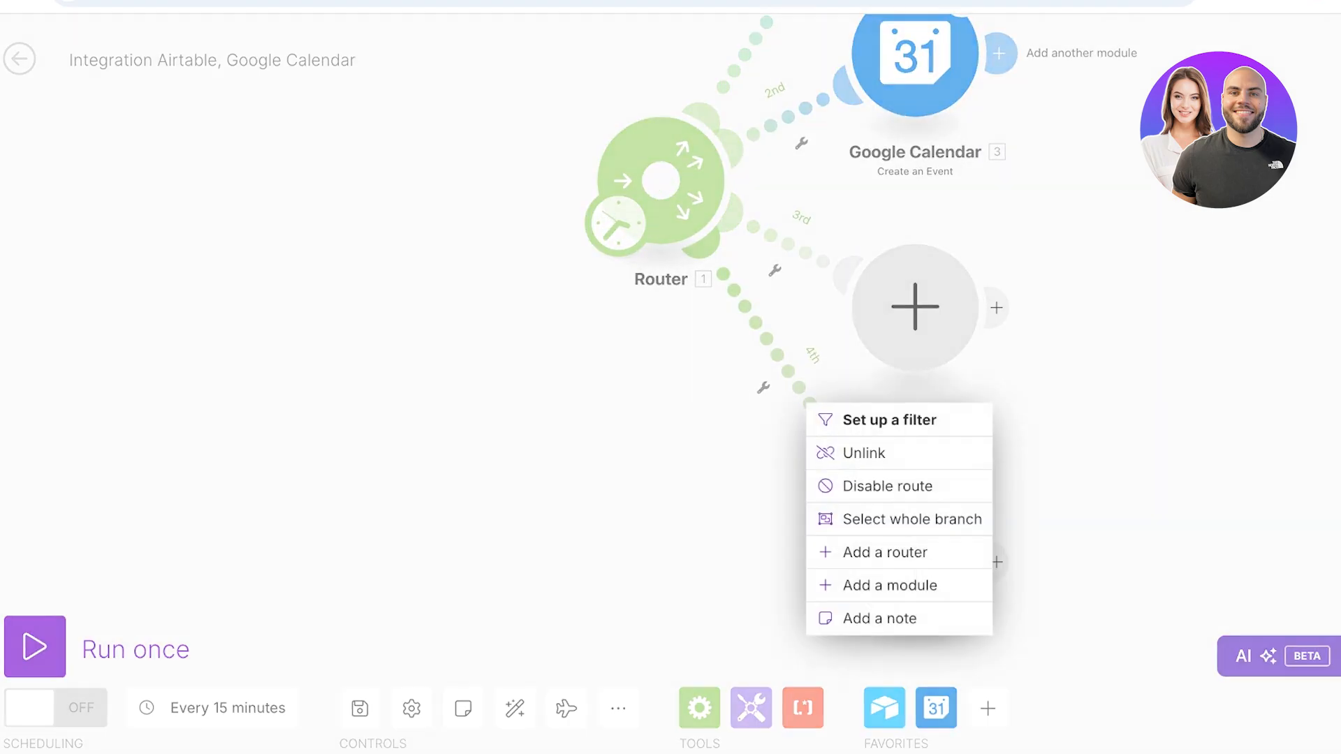
{"action": "left_click", "coordinate": [890, 585]}
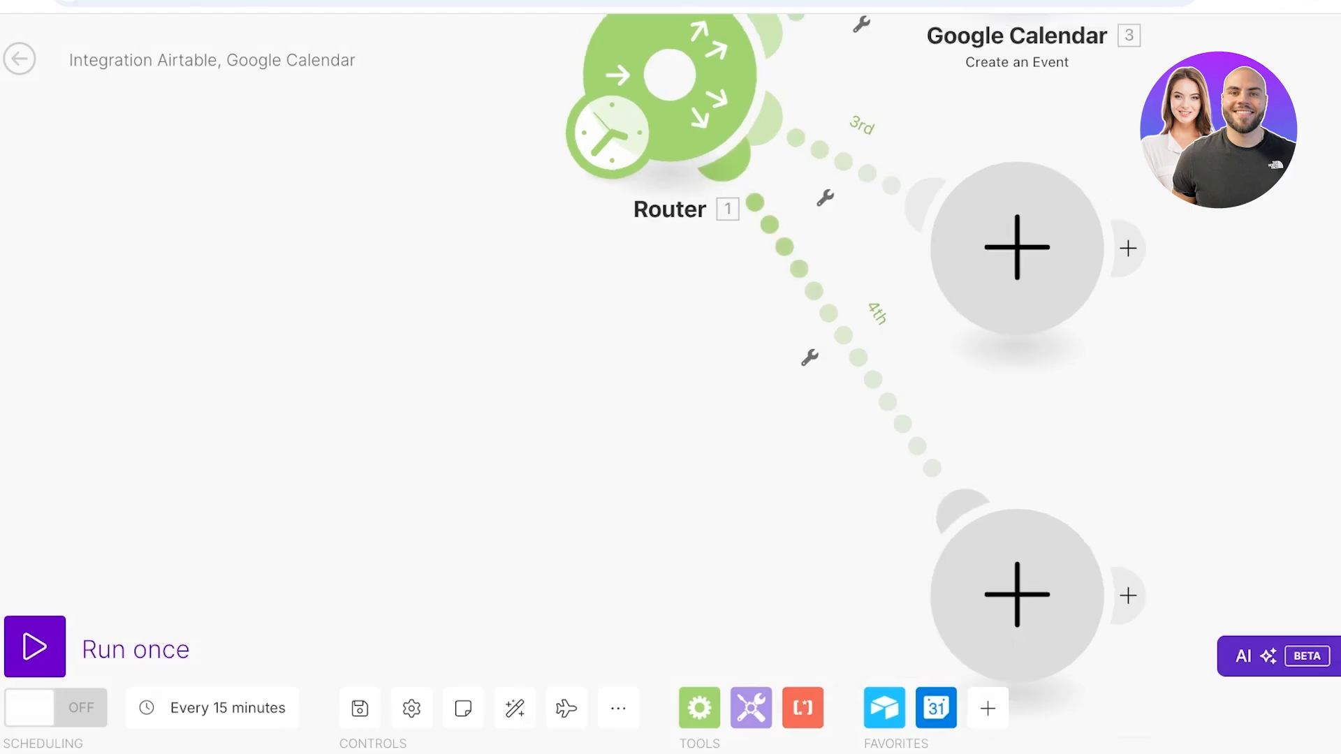
{"action": "scroll", "coordinate": [1024, 244], "scroll_direction": "down", "scroll_amount": 1}
{"action": "left_click_drag", "start_coordinate": [1024, 244], "coordinate": [845, 408]}
{"action": "scroll", "coordinate": [844, 409], "scroll_direction": "up", "scroll_amount": 3}
Unlink the router's third route and delete both empty modules, leaving only the Airtable and Google Calendar routes.
{"action": "left_click", "coordinate": [610, 423]}
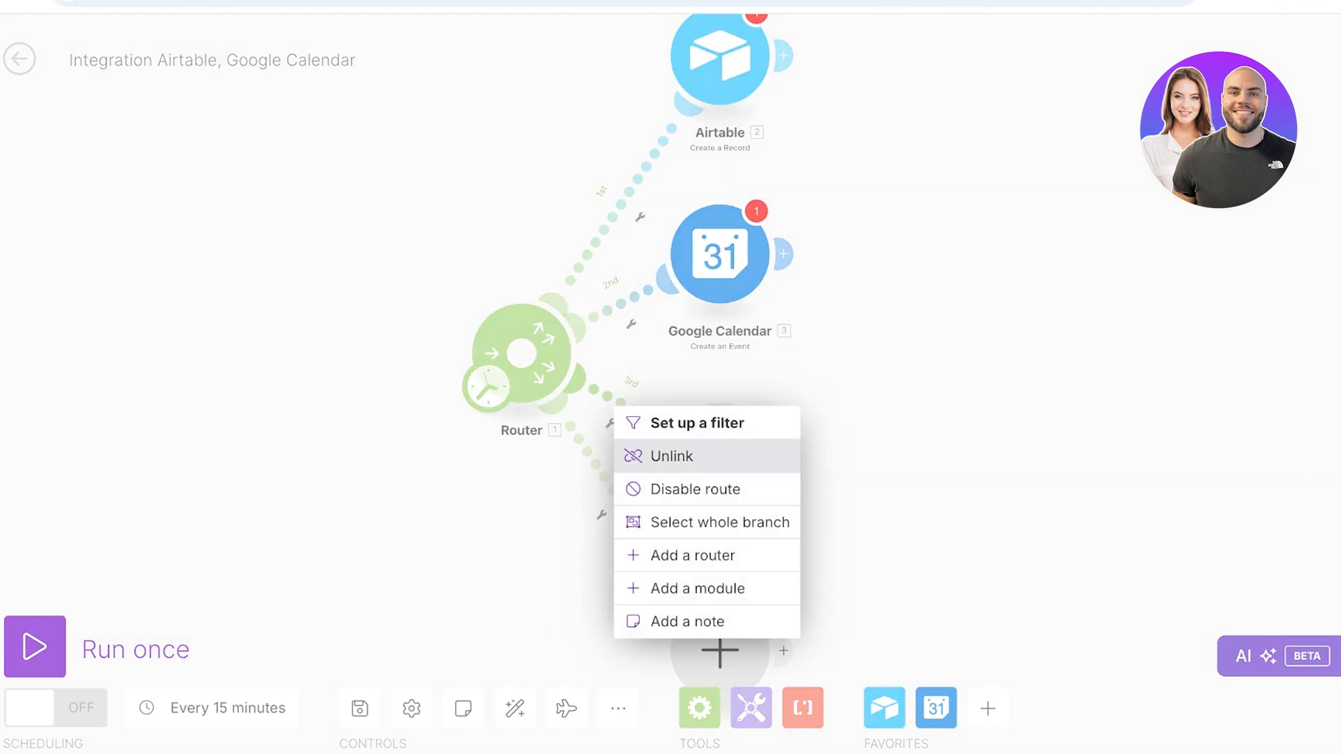
{"action": "left_click", "coordinate": [654, 456]}
{"action": "right_click", "coordinate": [727, 454]}
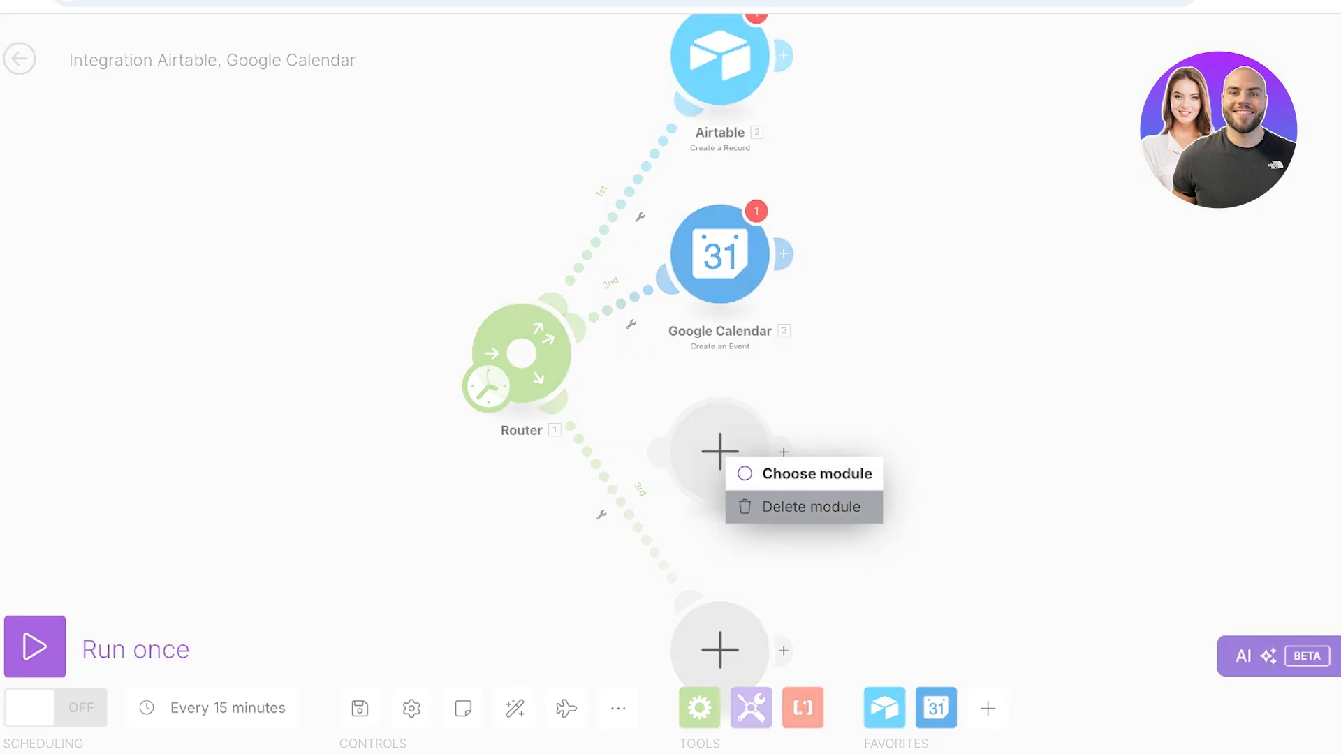
{"action": "left_click", "coordinate": [803, 507]}
{"action": "right_click", "coordinate": [727, 650]}
{"action": "left_click", "coordinate": [805, 698]}
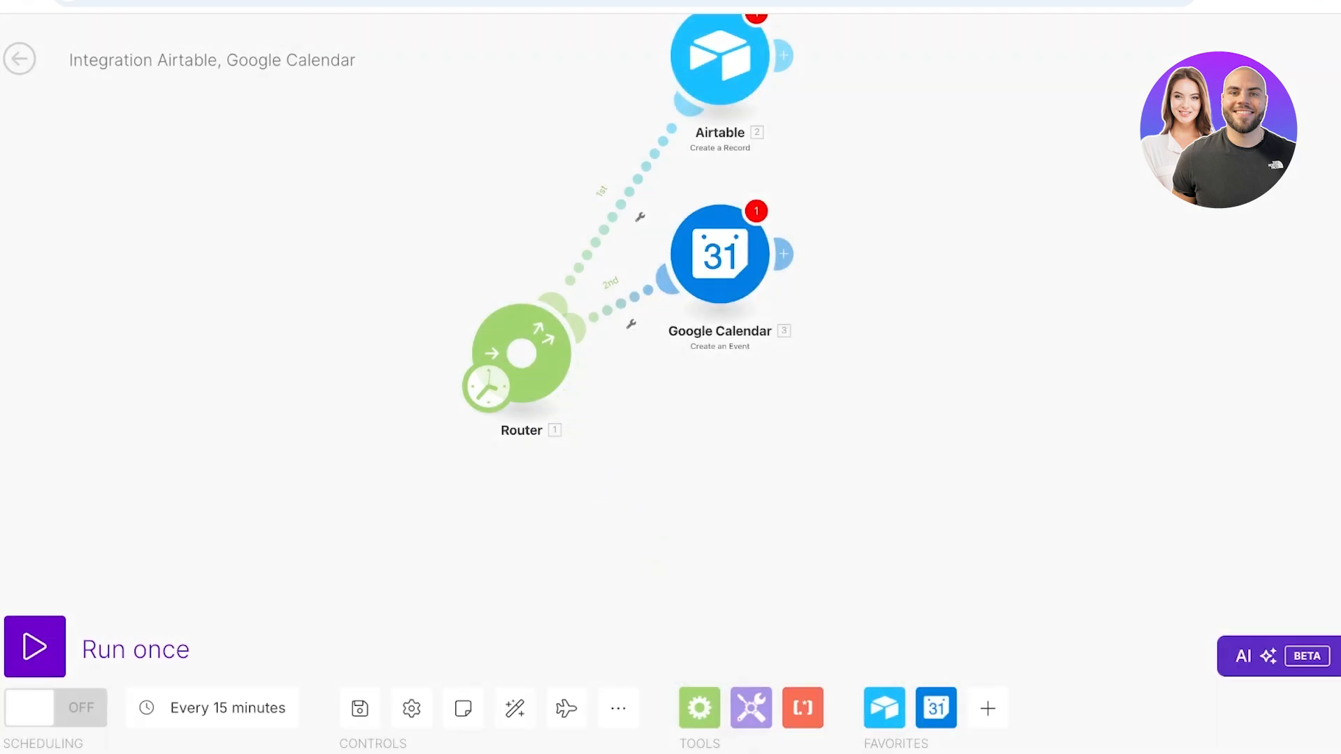
Try the Once option in the router's schedule setting, review the other run options and discard the change.
{"action": "scroll", "coordinate": [670, 377], "scroll_direction": "up", "scroll_amount": 2}
{"action": "left_click_drag", "start_coordinate": [550, 531], "coordinate": [407, 238]}
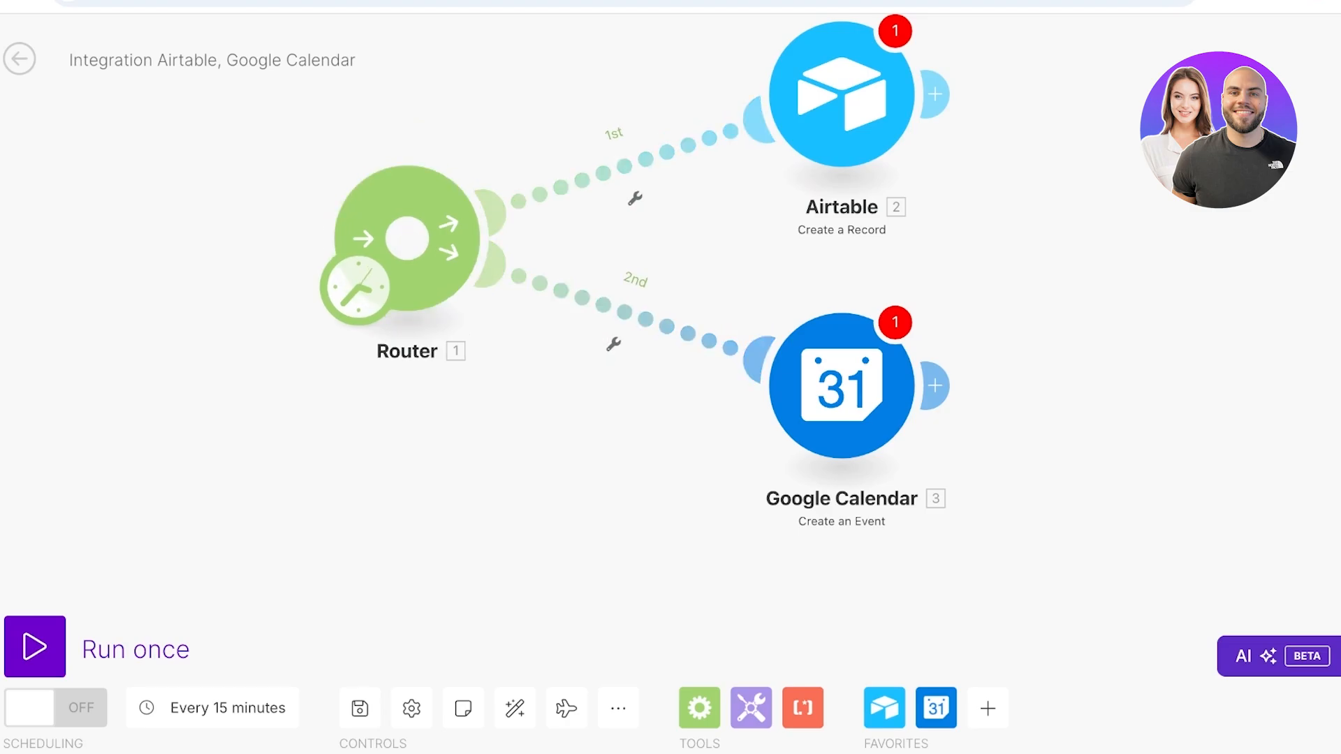
{"action": "left_click", "coordinate": [358, 288]}
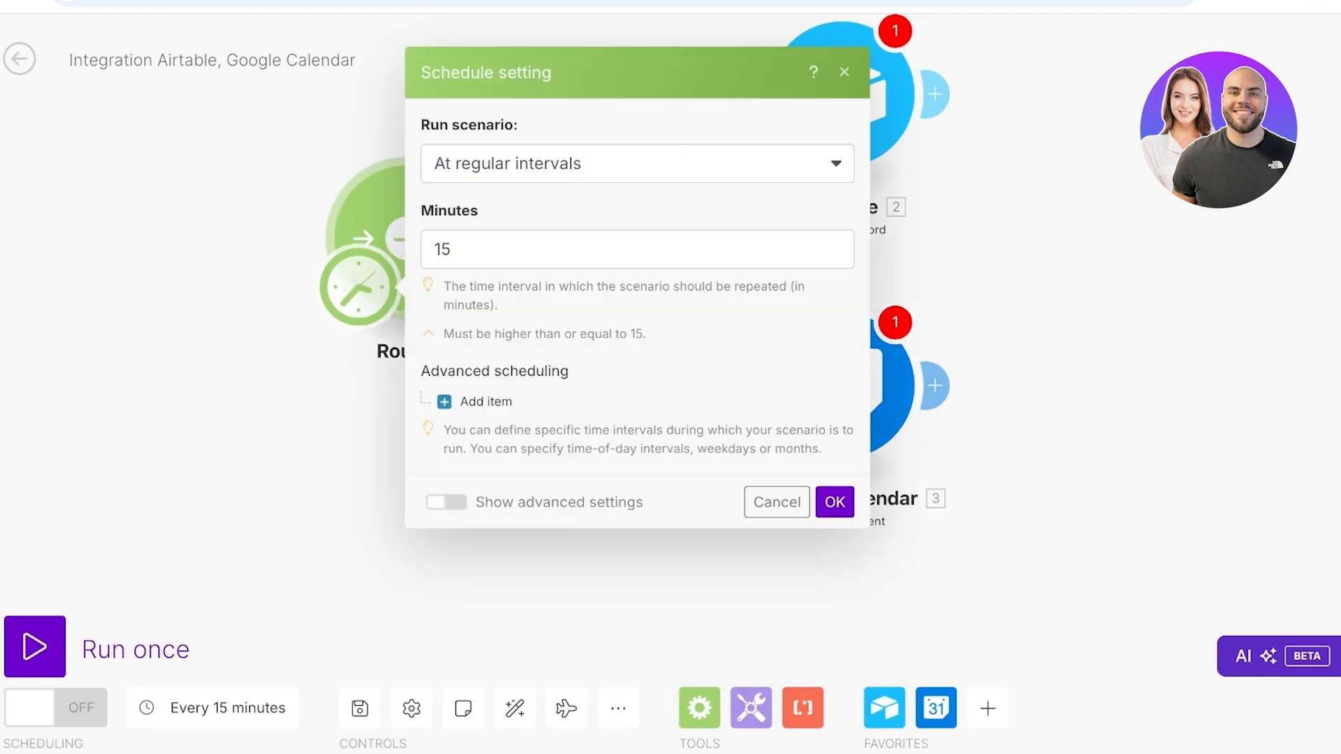
{"action": "left_click", "coordinate": [635, 163]}
{"action": "left_click", "coordinate": [451, 235]}
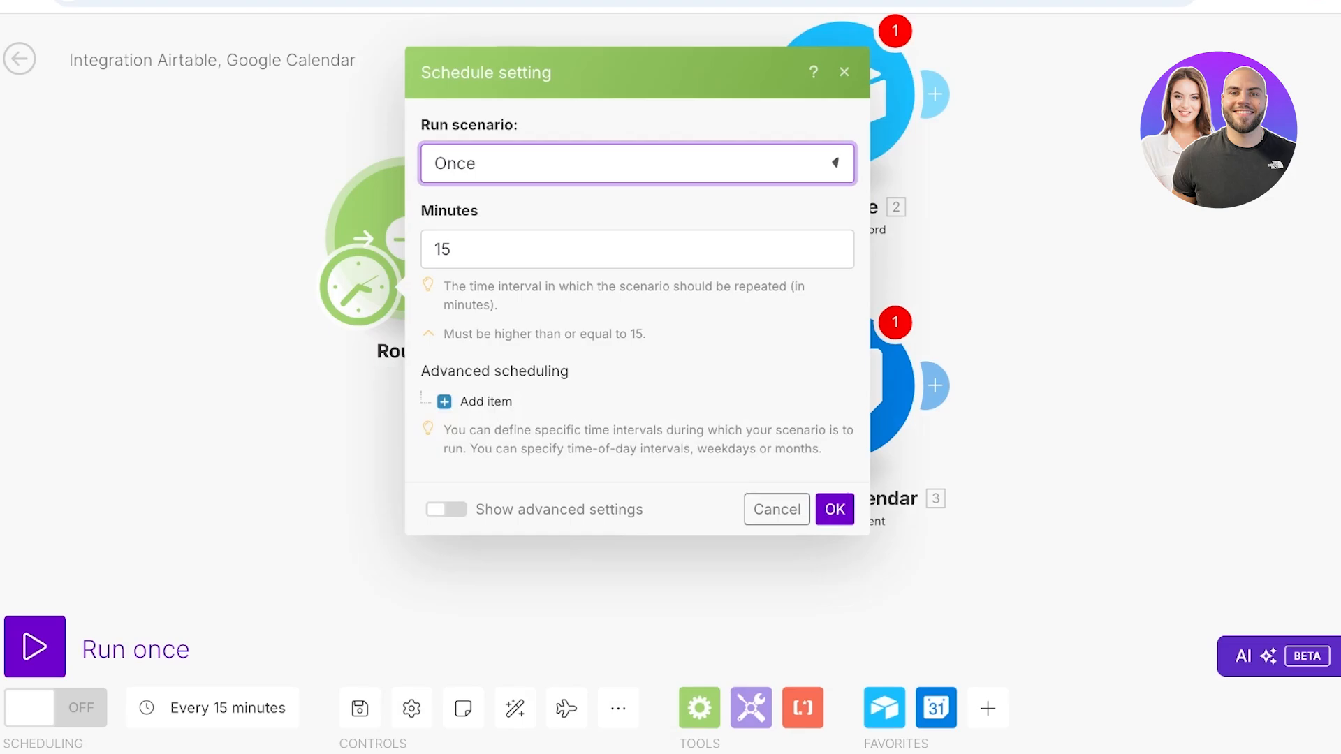
{"action": "left_click", "coordinate": [636, 235]}
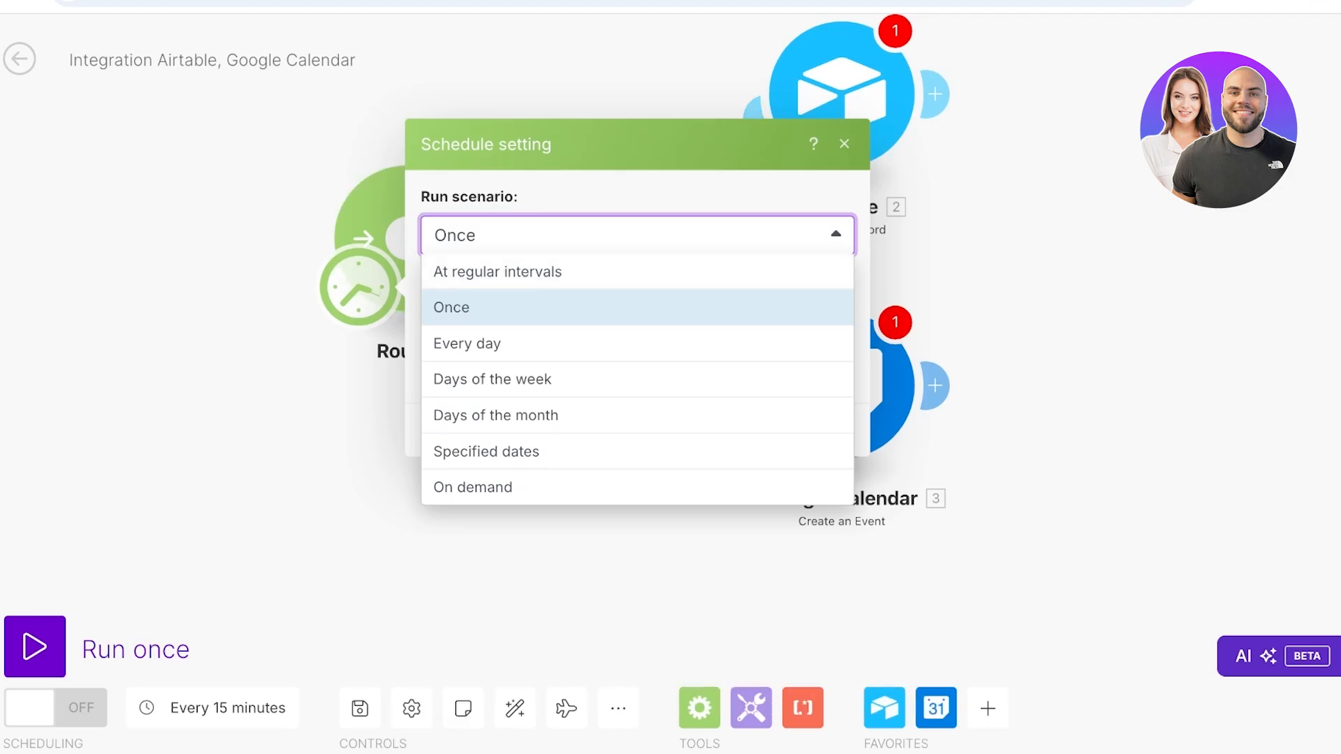
{"action": "key", "text": "Escape"}
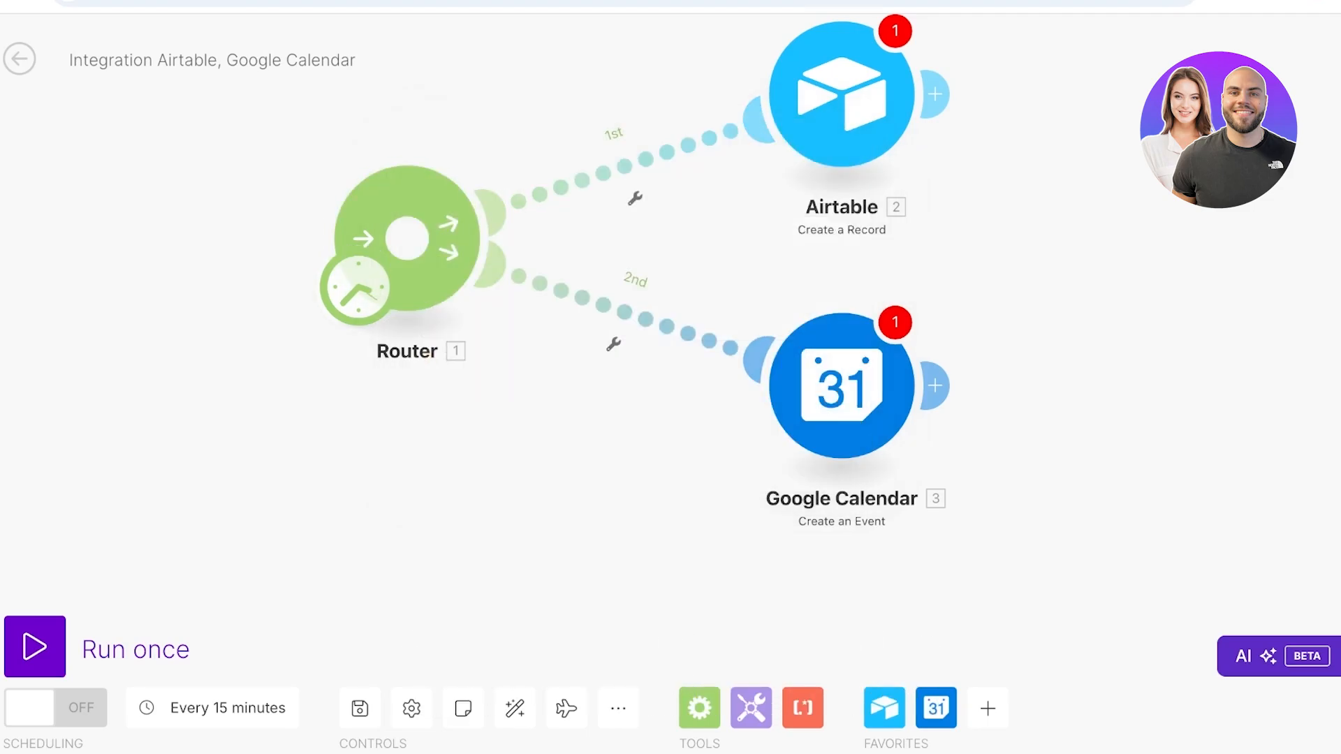
Add an advanced scheduling item to the router's schedule, open its start time for editing and discard the item.
{"action": "left_click", "coordinate": [358, 287]}
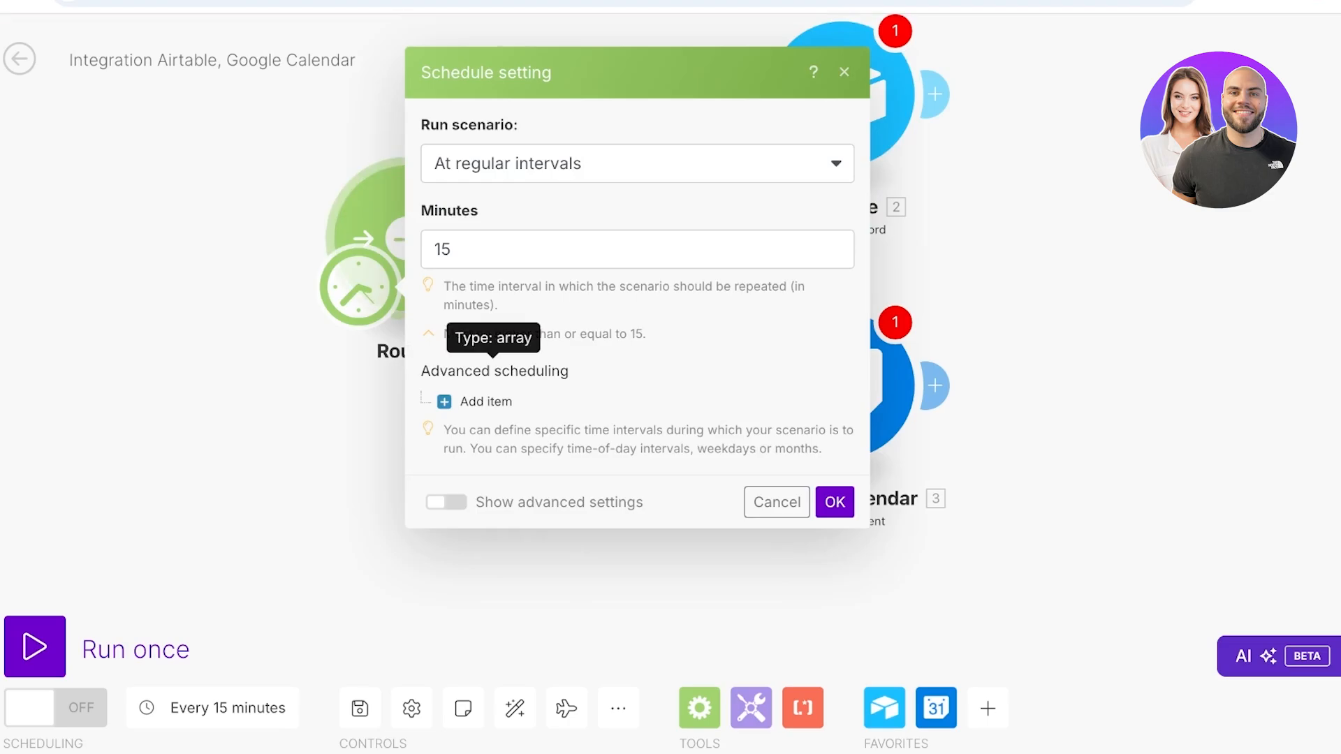
{"action": "left_click", "coordinate": [485, 402]}
{"action": "left_click", "coordinate": [489, 448]}
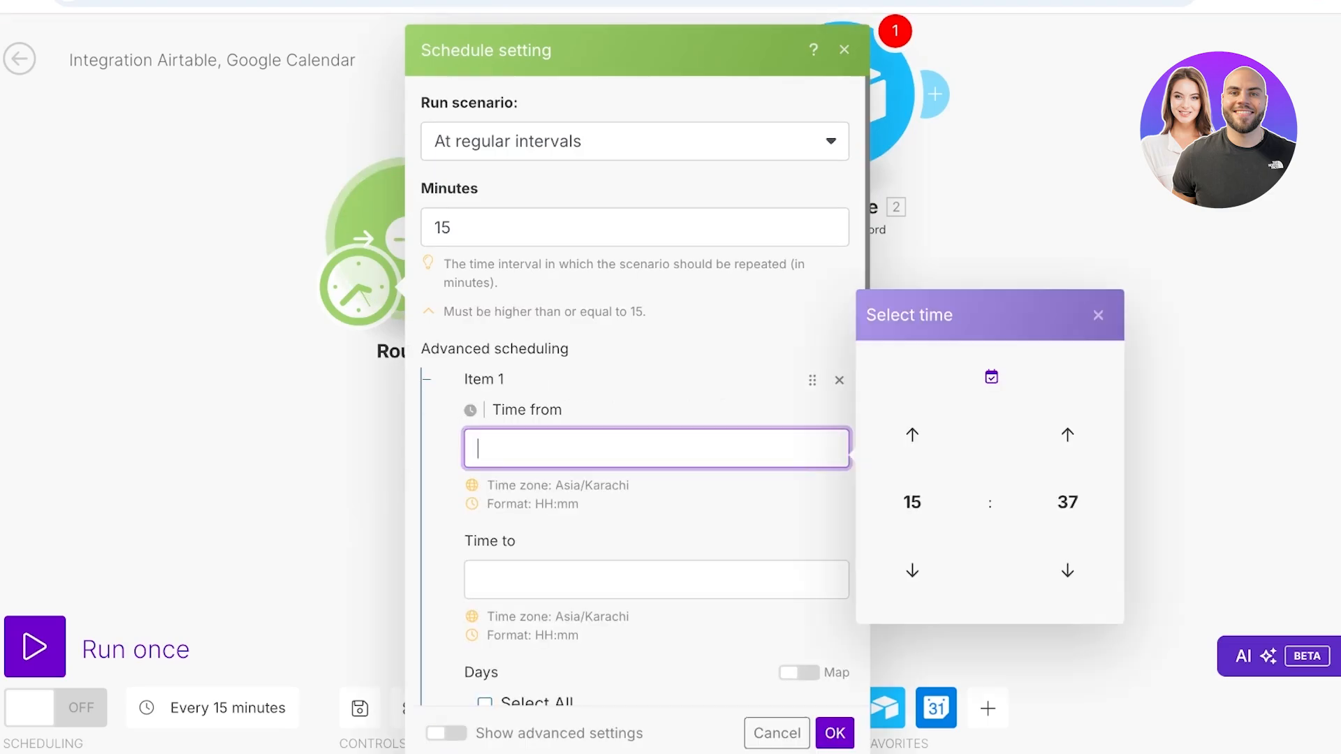
{"action": "key", "text": "Escape"}
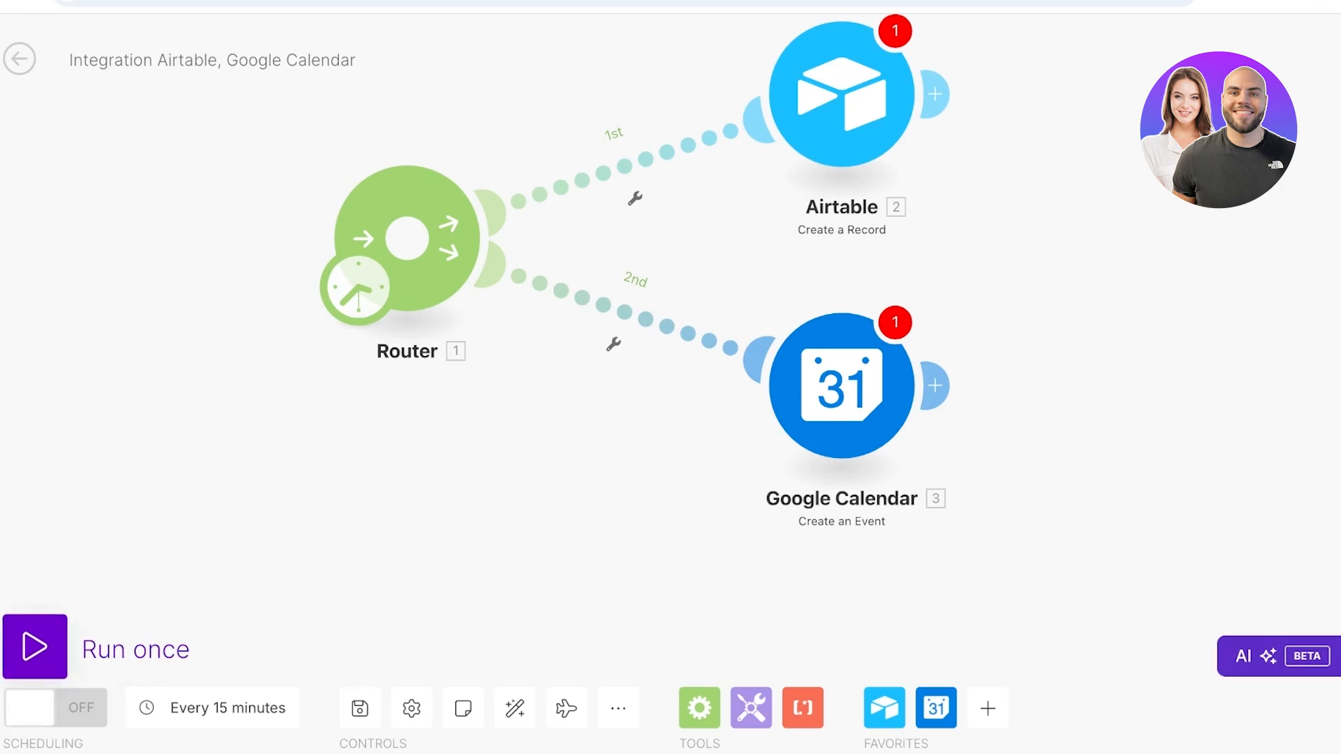
Run the scenario once, open the Google Calendar error and create the My Google connection by signing in with Google.
{"action": "left_click", "coordinate": [35, 646]}
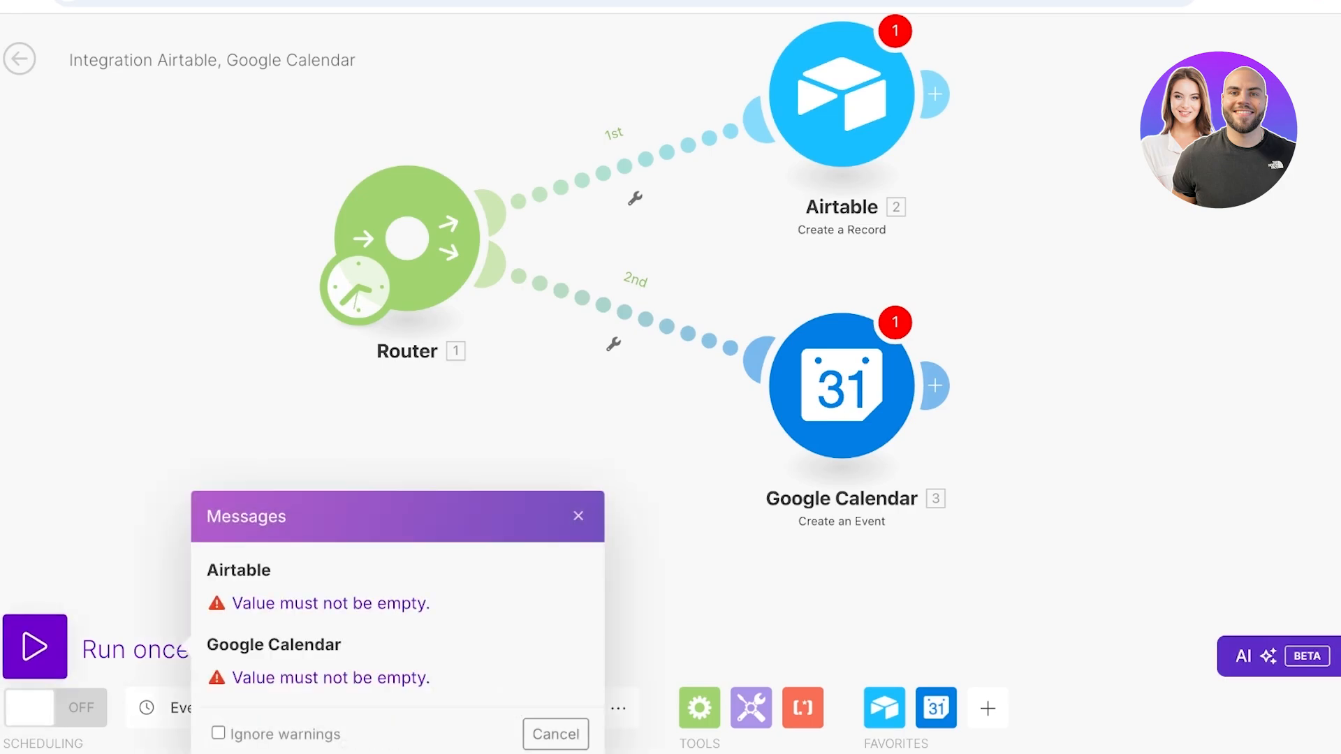
{"action": "left_click", "coordinate": [330, 677]}
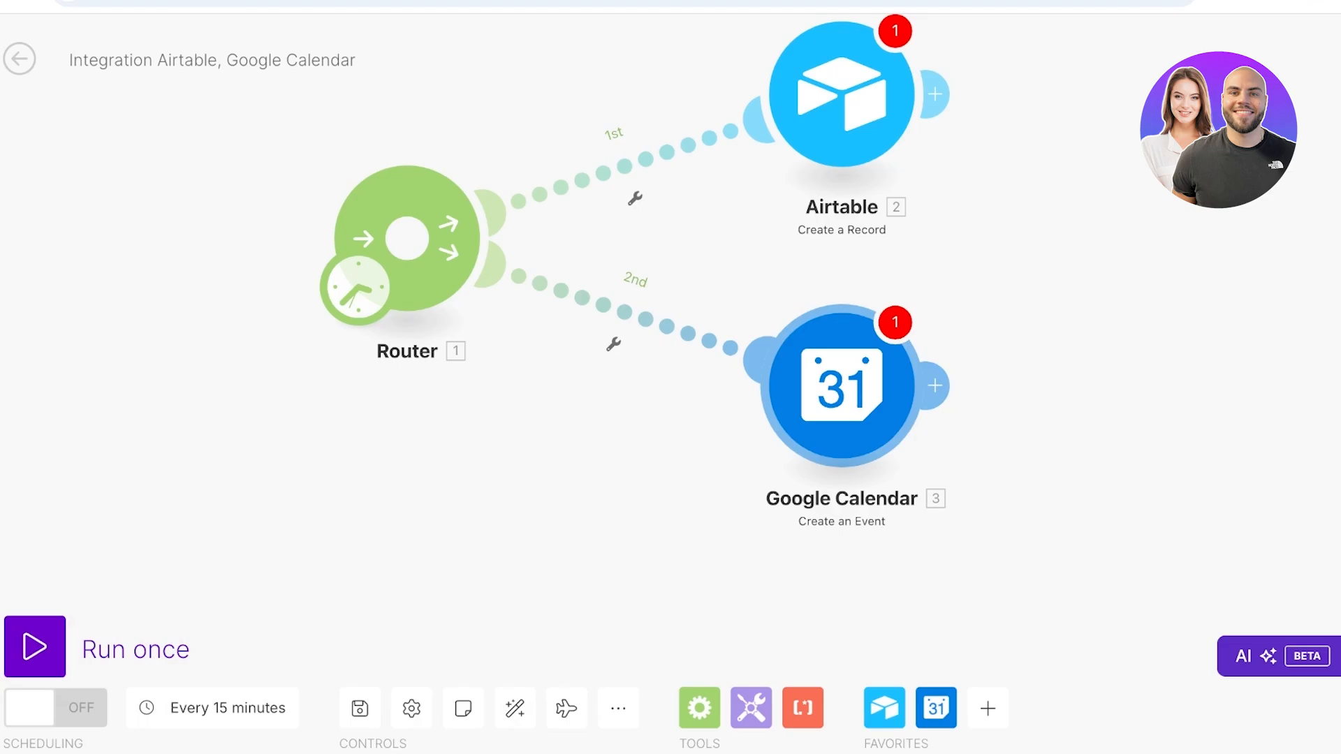
{"action": "left_click", "coordinate": [1053, 380]}
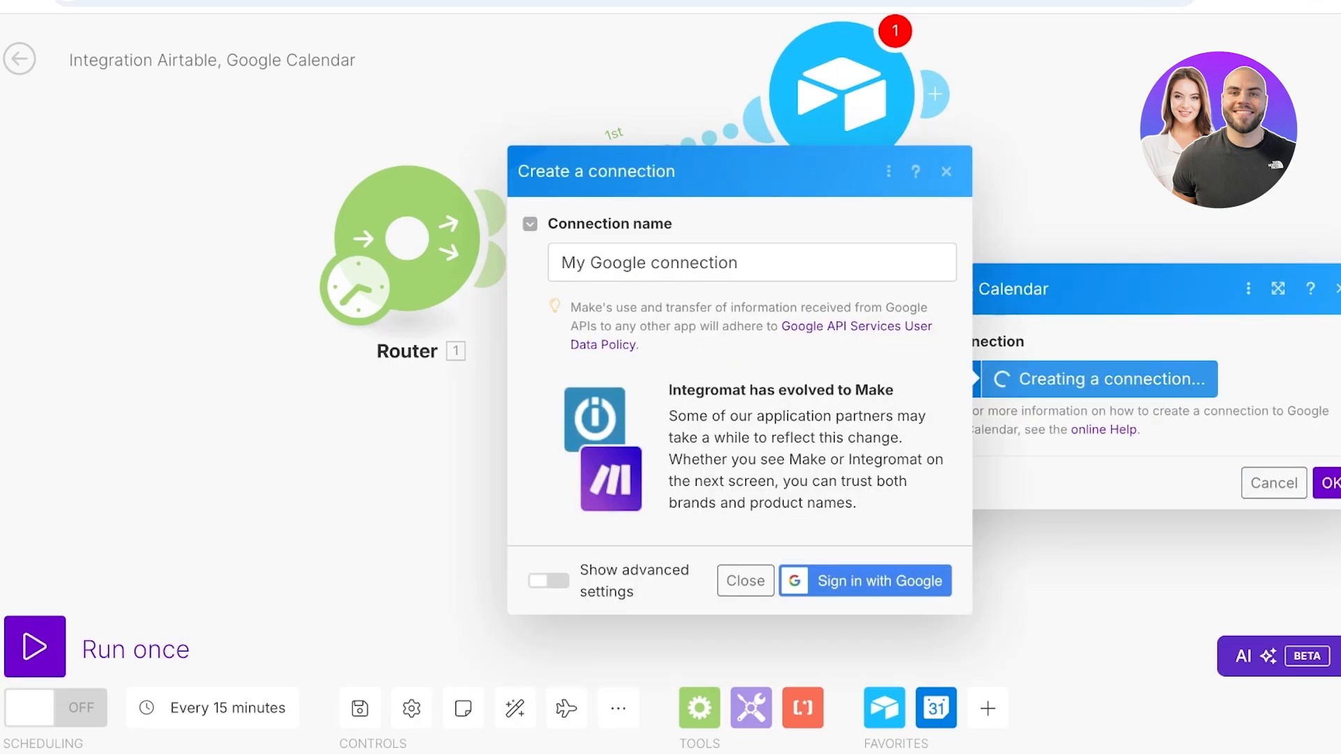
{"action": "left_click", "coordinate": [866, 581]}
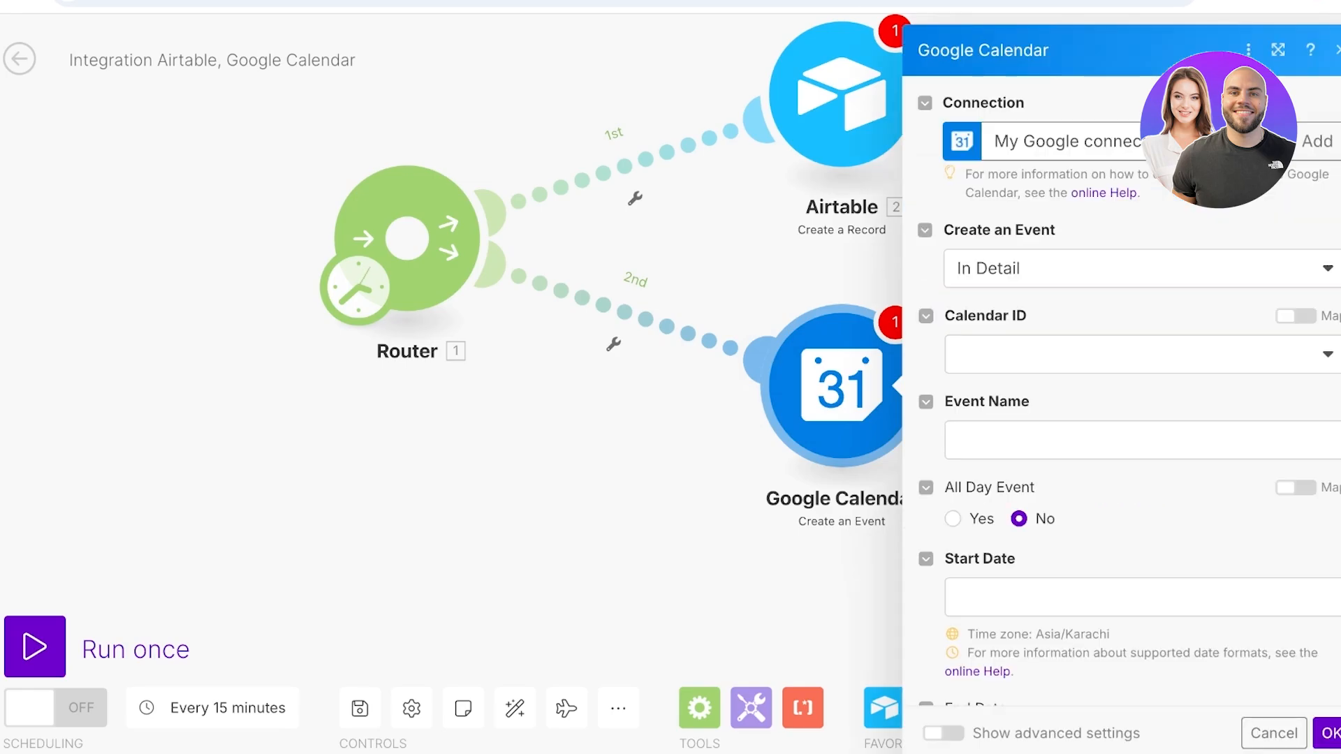
Choose the account's primary calendar for the Google Calendar event and name the event Team Meeting.
{"action": "left_click", "coordinate": [1118, 354]}
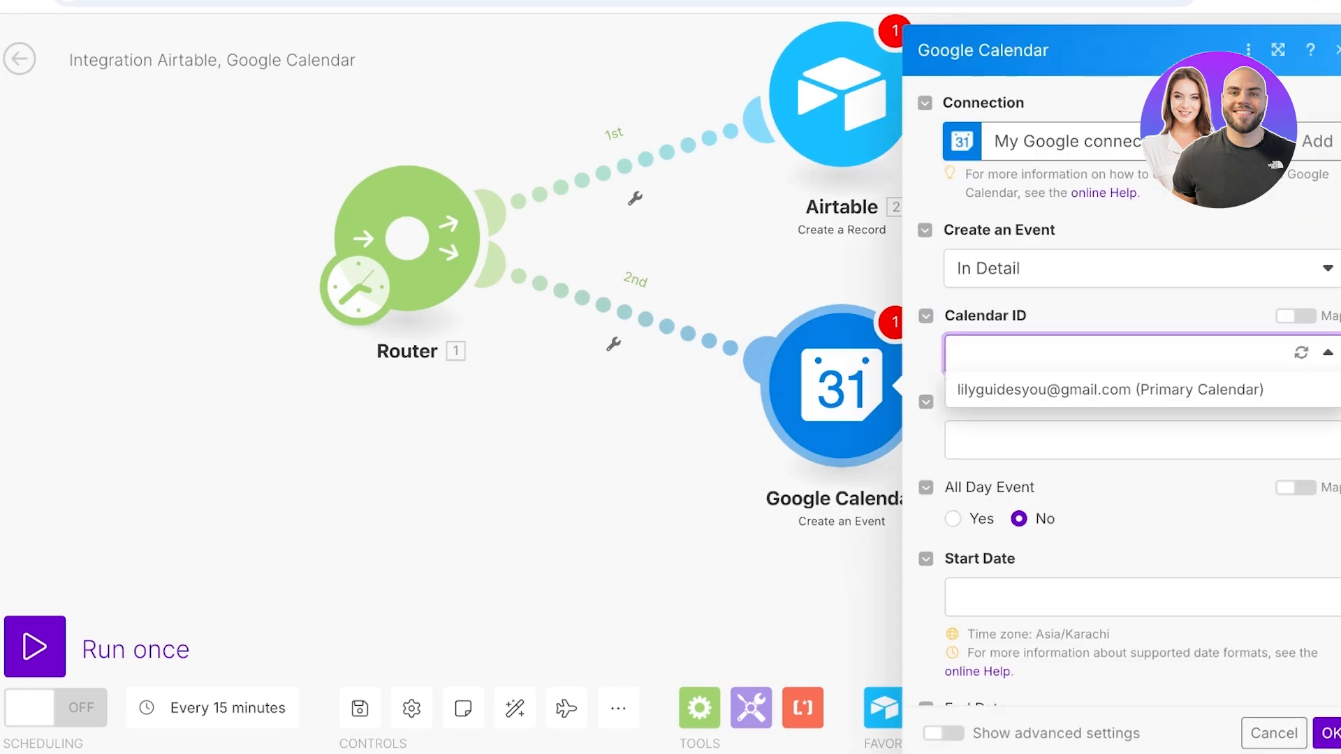
{"action": "left_click", "coordinate": [1111, 390]}
{"action": "left_click", "coordinate": [992, 440]}
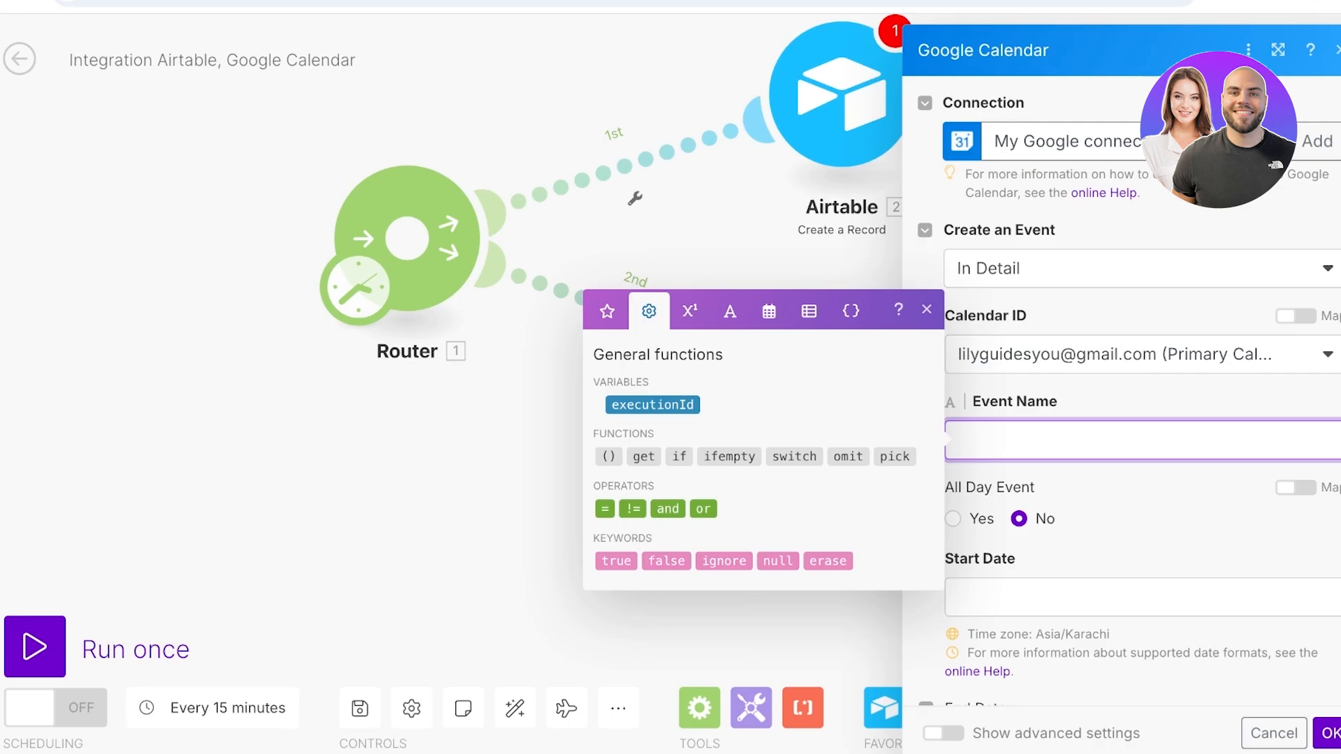
{"action": "left_click", "coordinate": [1017, 402]}
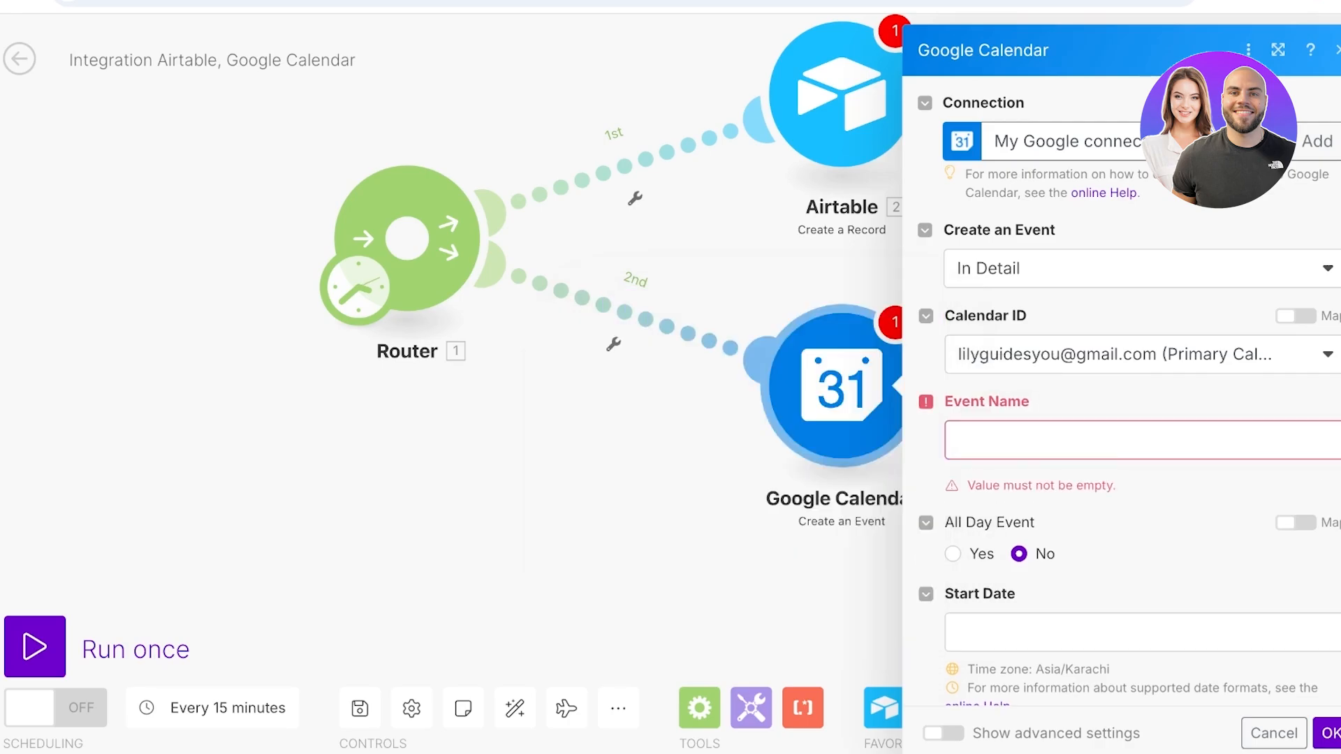
{"action": "left_click", "coordinate": [1034, 440]}
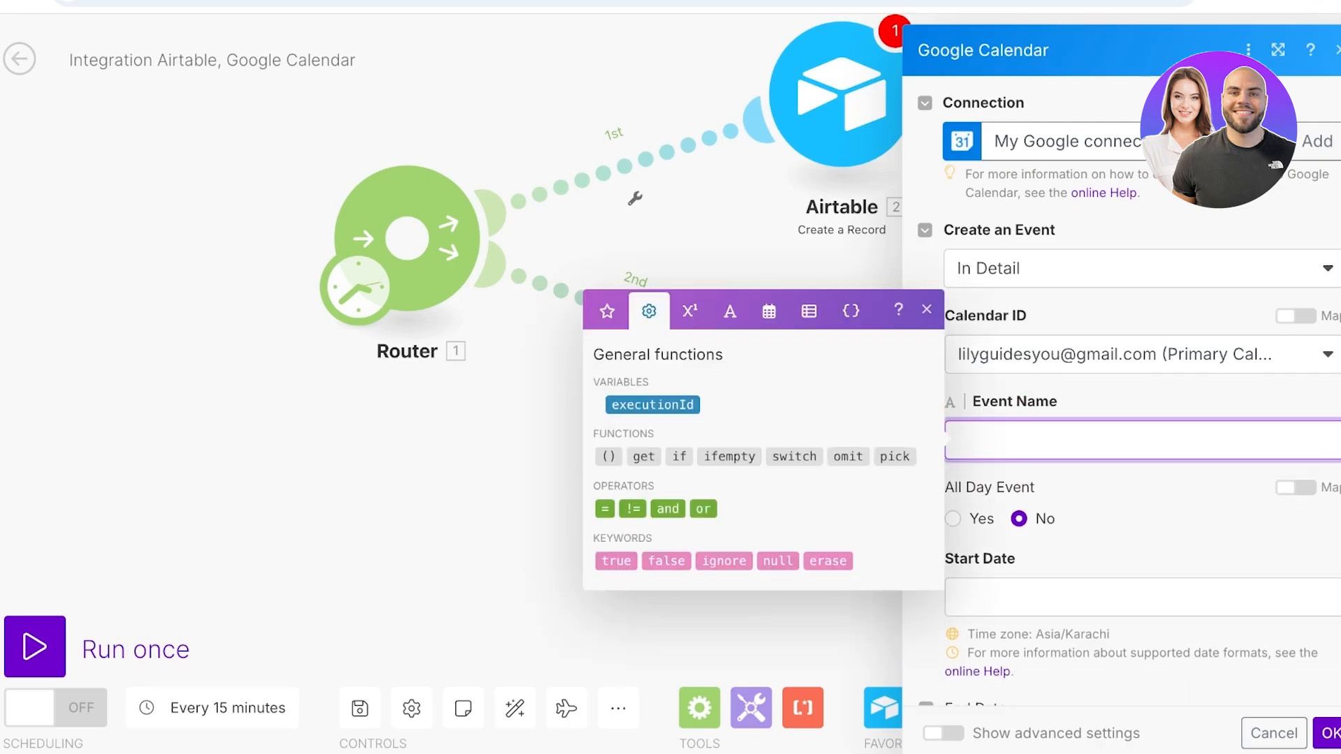
{"action": "type", "text": "Team Meeting"}
{"action": "key", "text": "Return"}
{"action": "key", "text": "Tab"}
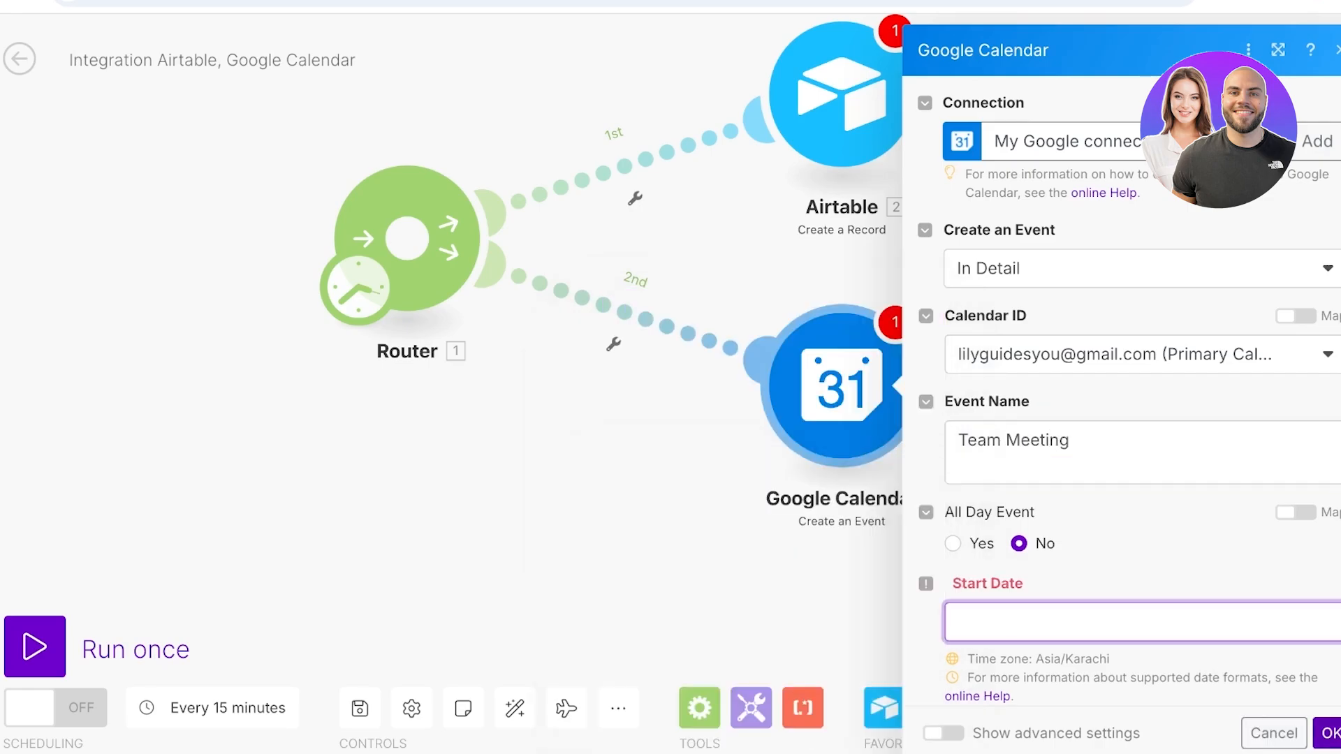
Try to fill the event's Start Date by searching the mapping items for "s", and close the Google Calendar settings.
{"action": "left_click", "coordinate": [1143, 622]}
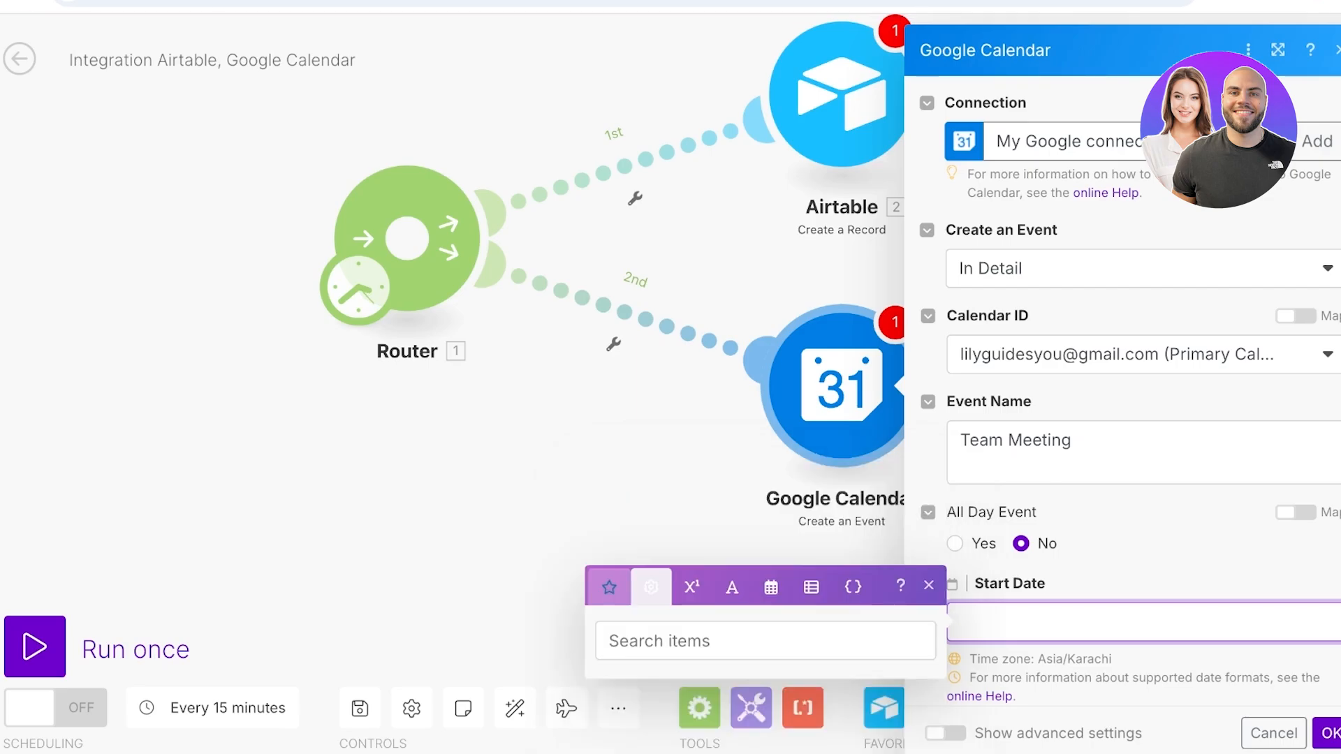
{"action": "left_click", "coordinate": [608, 587]}
{"action": "left_click", "coordinate": [719, 640]}
{"action": "type", "text": "s"}
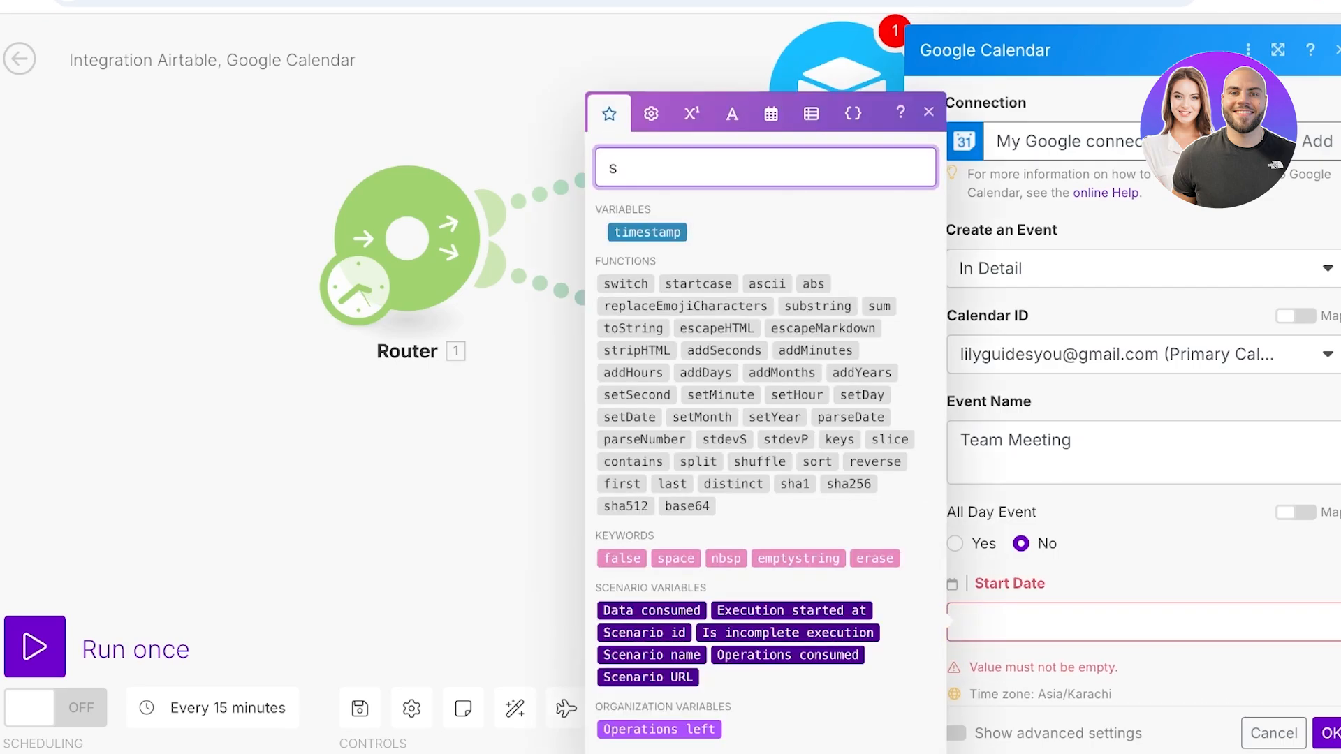
{"action": "left_click", "coordinate": [1143, 623]}
{"action": "left_click", "coordinate": [1329, 734]}
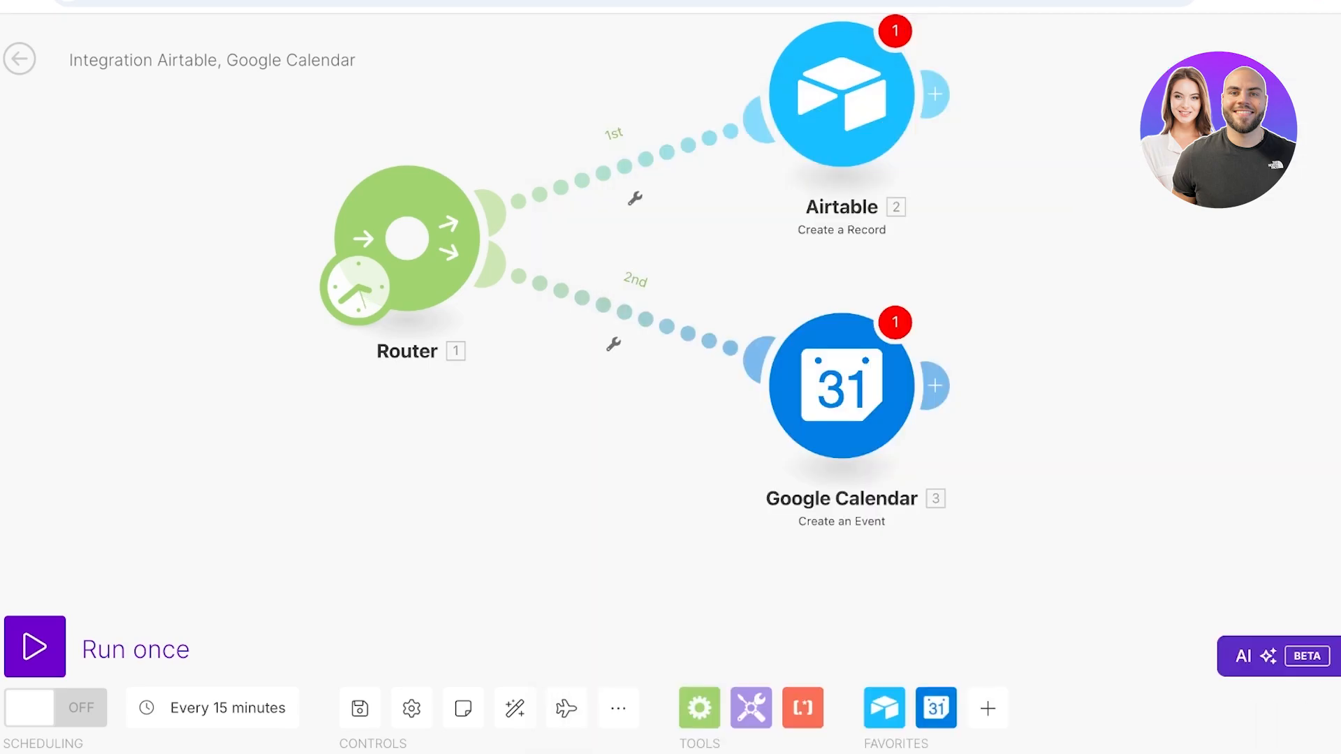
Leave the Airtable and Google Calendar scenario without saving and open the list of all scenarios.
{"action": "scroll", "coordinate": [433, 199], "scroll_direction": "up", "scroll_amount": 3}
{"action": "scroll", "coordinate": [644, 306], "scroll_direction": "down", "scroll_amount": 5}
{"action": "mouse_move", "coordinate": [4, 252]}
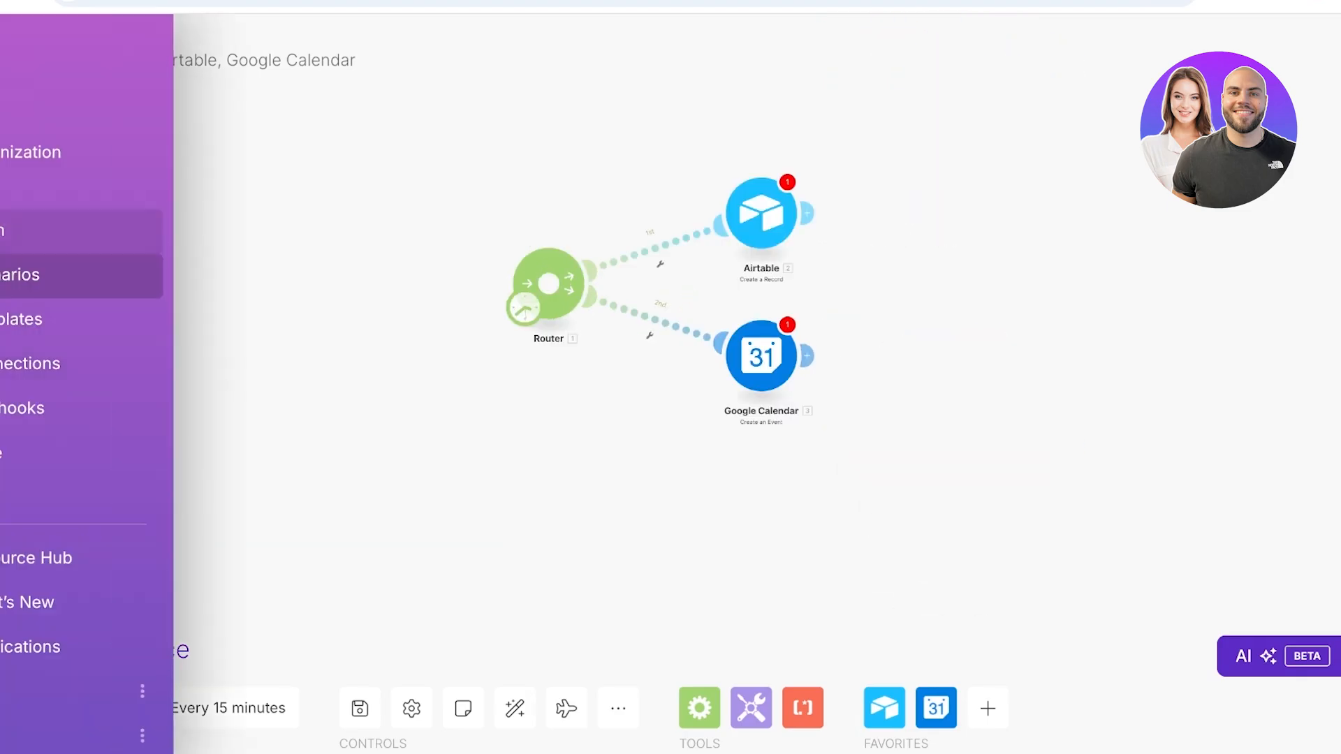
{"action": "left_click", "coordinate": [70, 230]}
{"action": "left_click", "coordinate": [683, 209]}
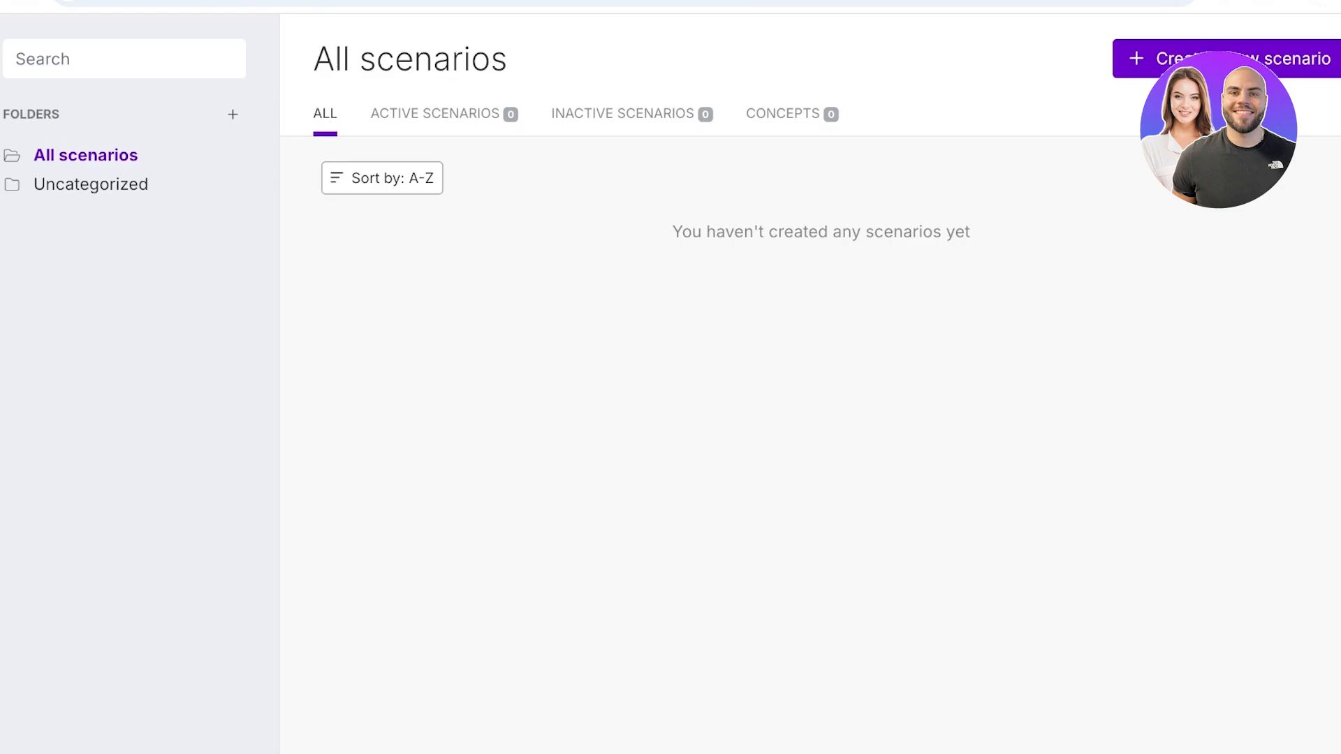
View the organization overview and the team's connections, and look at the further team options.
{"action": "left_click", "coordinate": [9, 152]}
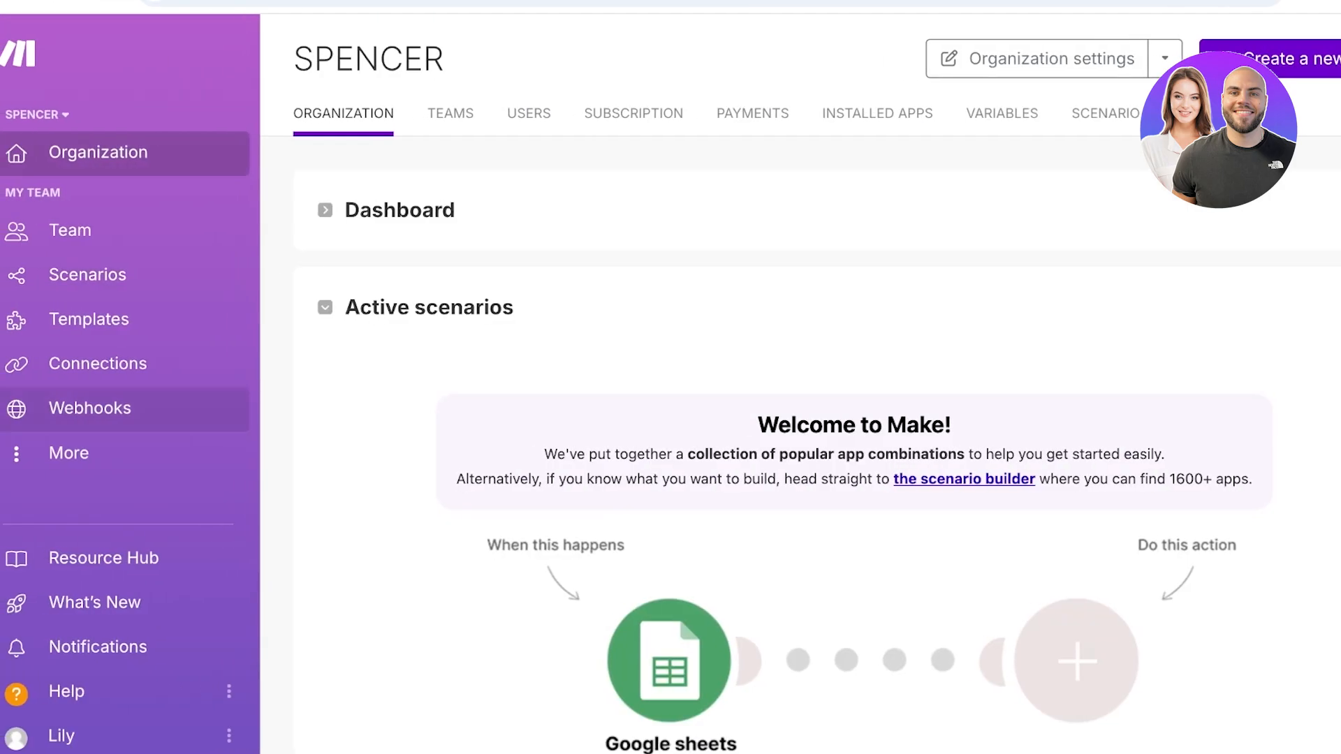
{"action": "left_click", "coordinate": [98, 364]}
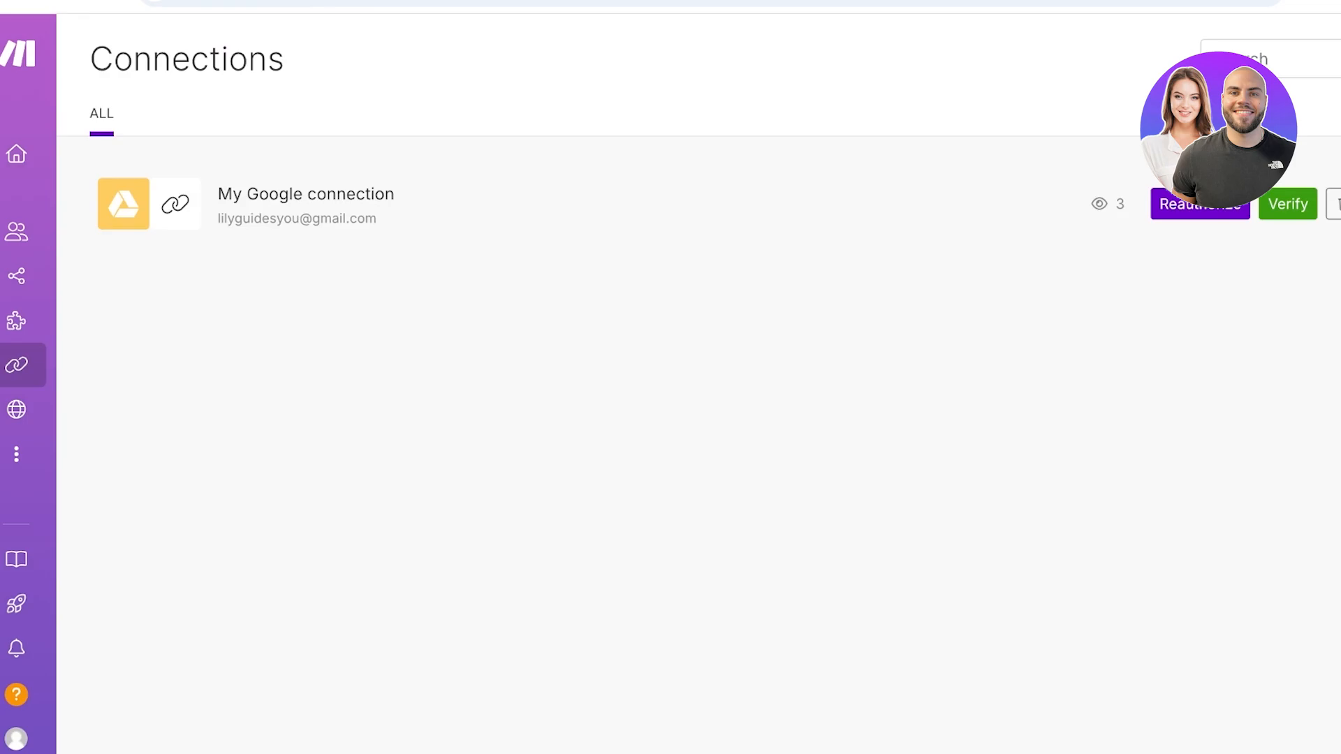
{"action": "mouse_move", "coordinate": [21, 329]}
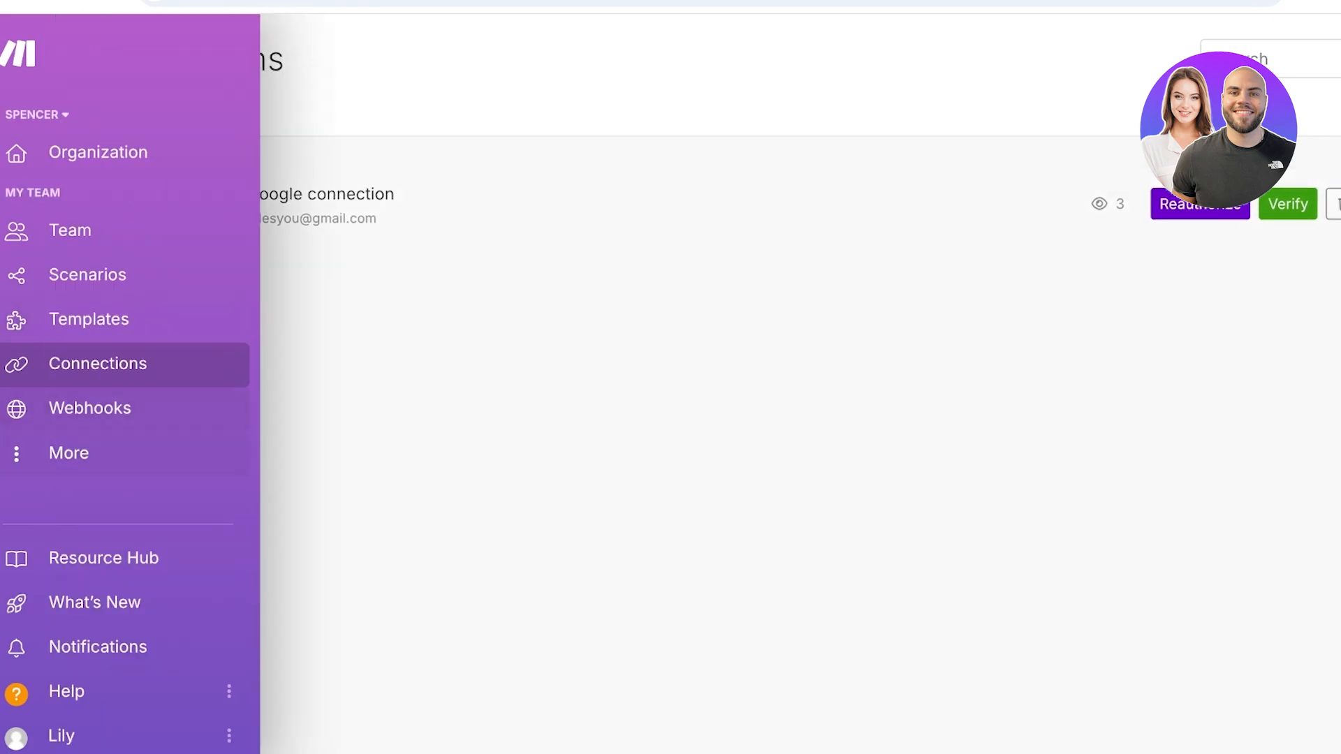
{"action": "left_click", "coordinate": [69, 454]}
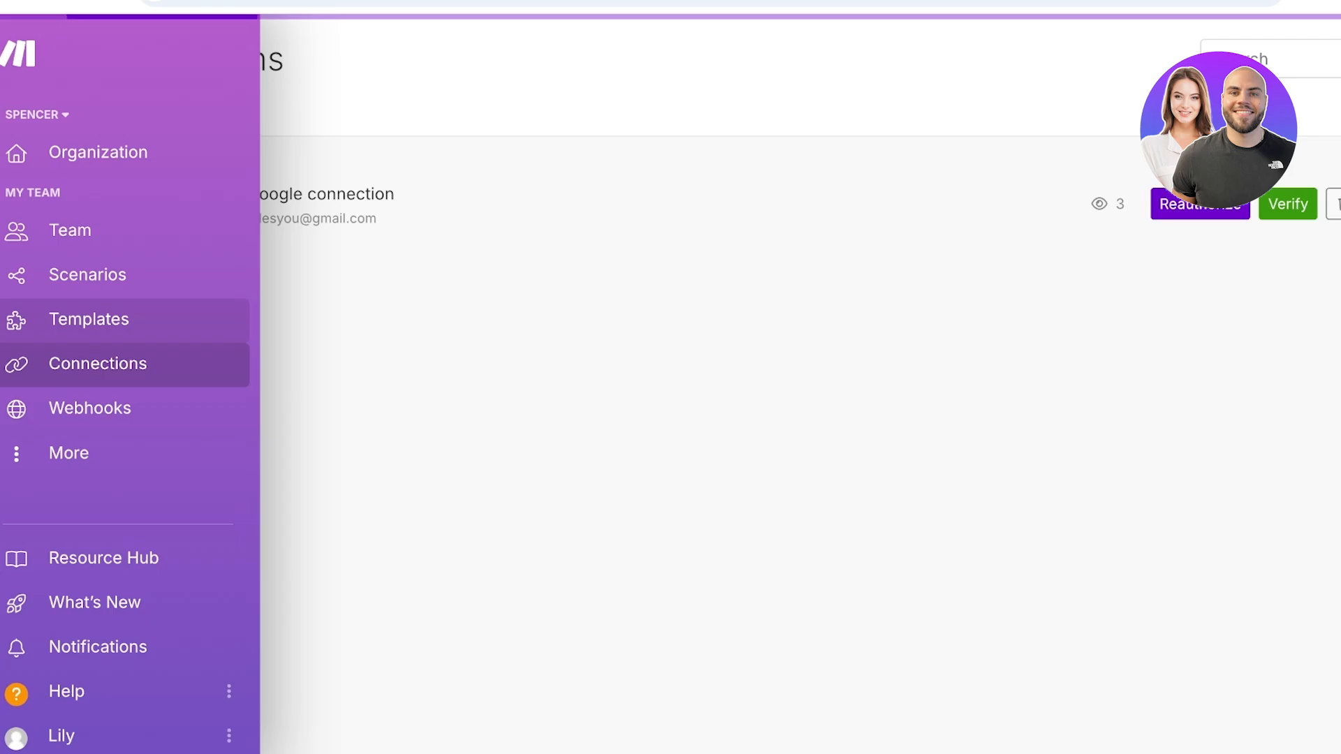
Browse the public templates and start a scenario from the template "Create ClickUp tasks from new Google Sheets spreadsheet rows".
{"action": "left_click", "coordinate": [88, 319]}
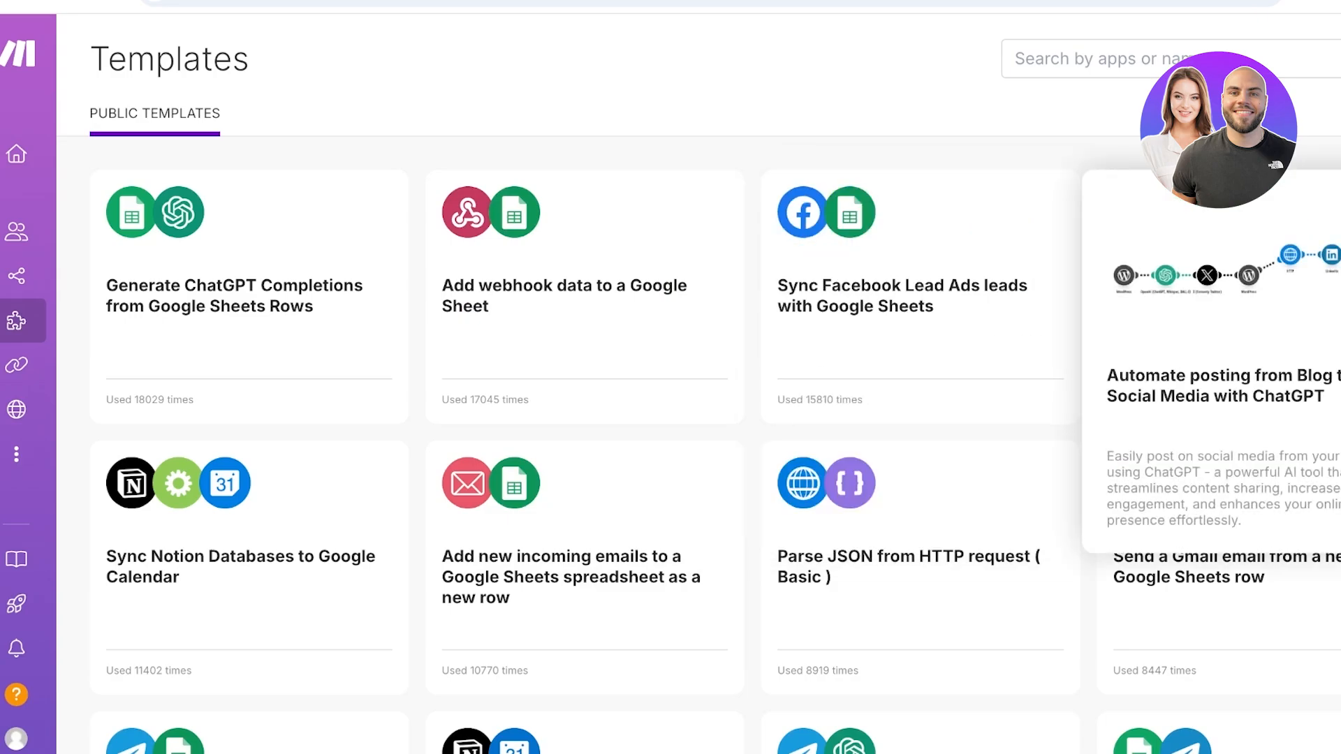
{"action": "scroll", "coordinate": [592, 419], "scroll_direction": "down", "scroll_amount": 2}
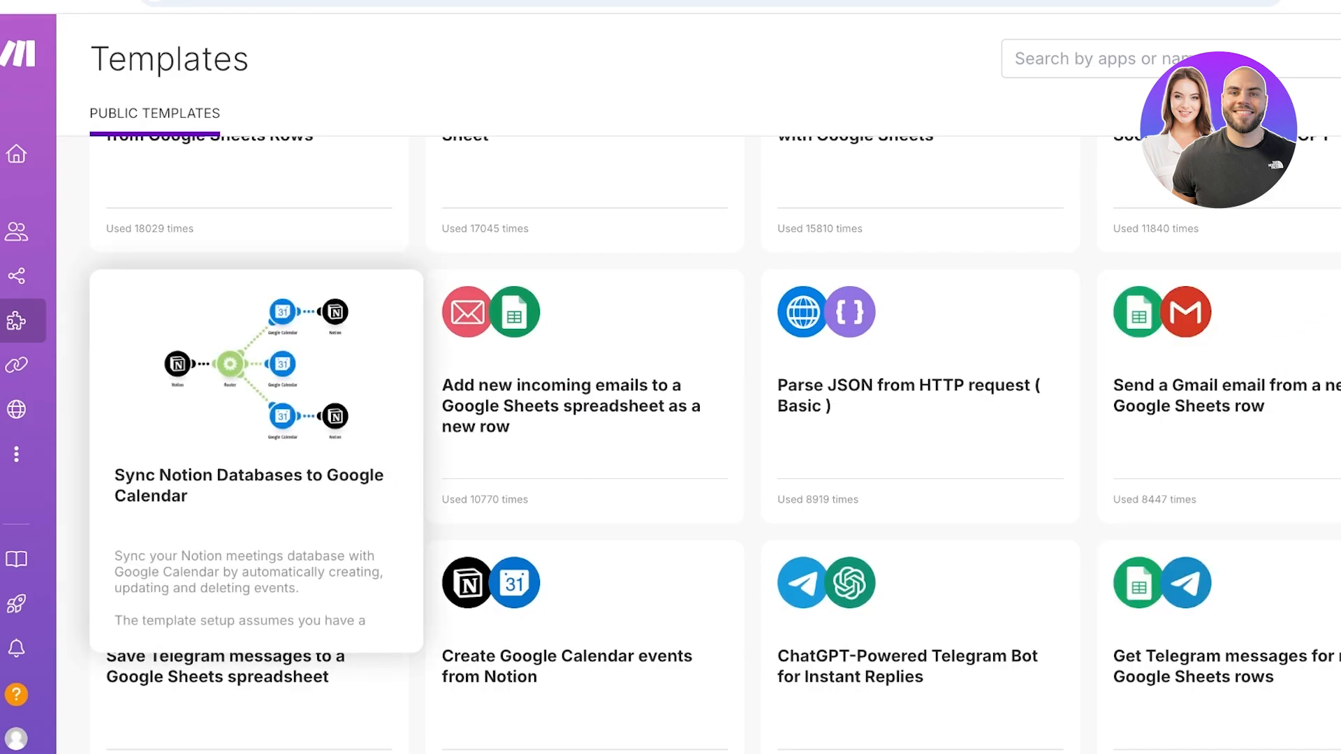
{"action": "scroll", "coordinate": [592, 391], "scroll_direction": "down", "scroll_amount": 10}
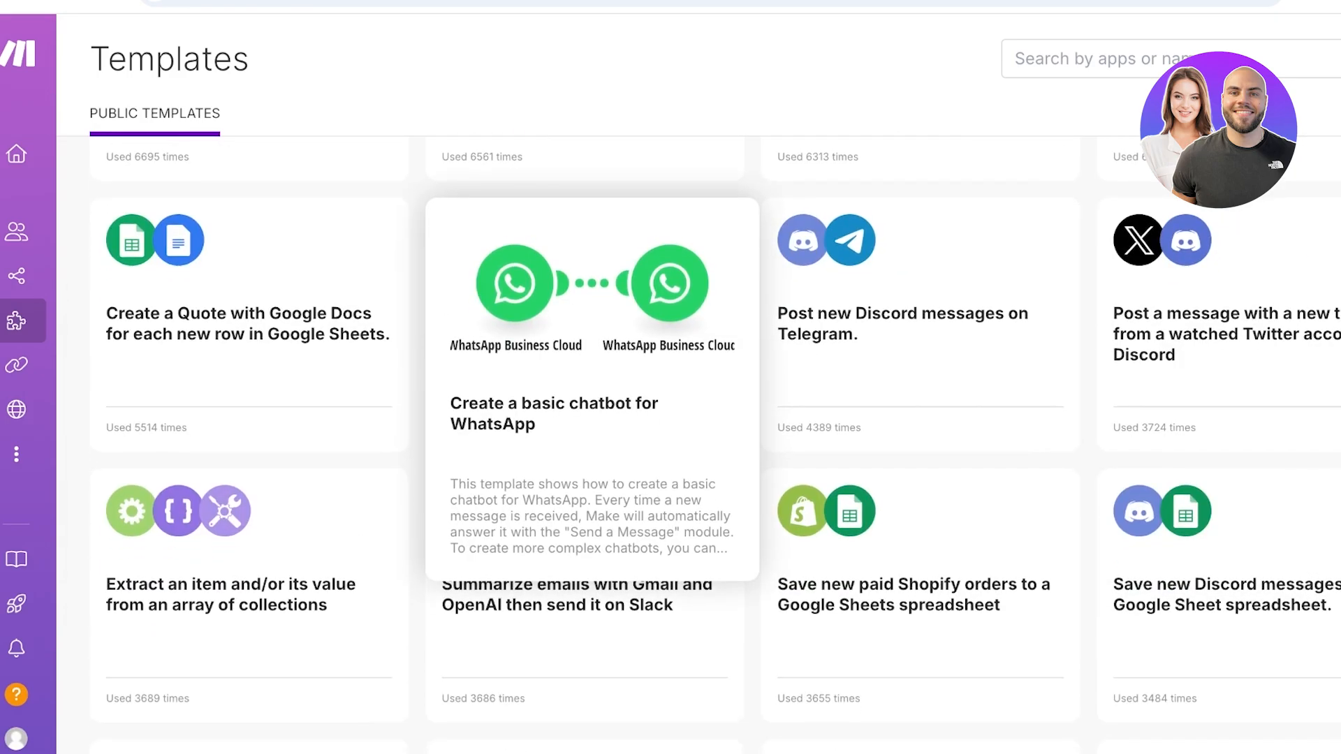
{"action": "scroll", "coordinate": [592, 392], "scroll_direction": "down", "scroll_amount": 15}
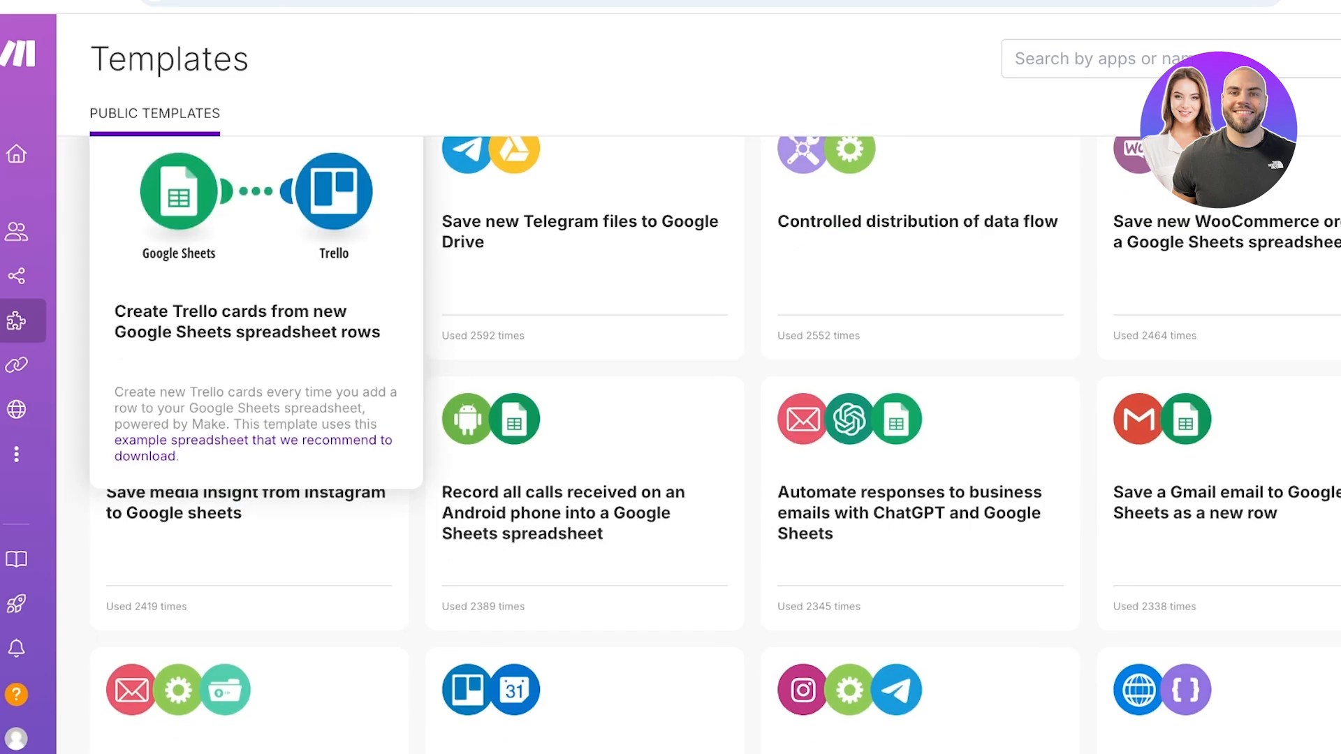
{"action": "scroll", "coordinate": [592, 391], "scroll_direction": "down", "scroll_amount": 15}
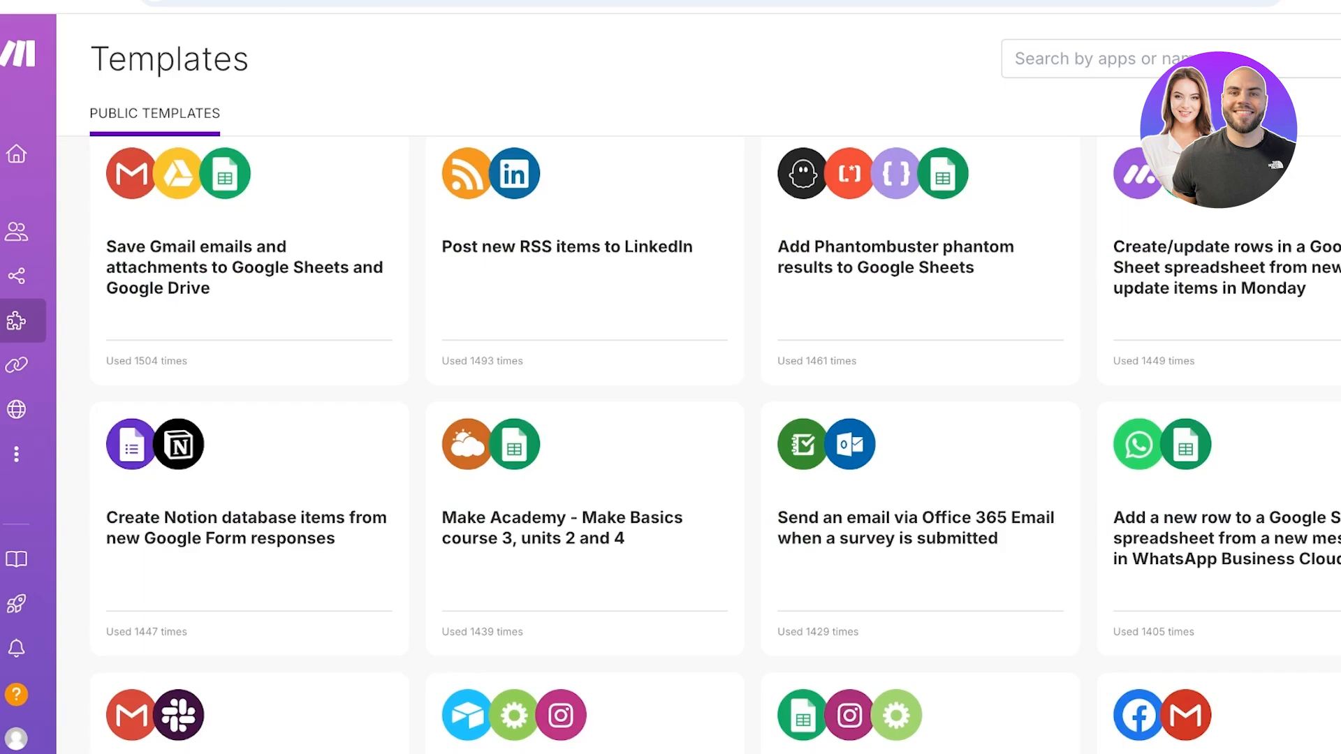
{"action": "scroll", "coordinate": [1216, 489], "scroll_direction": "down", "scroll_amount": 3}
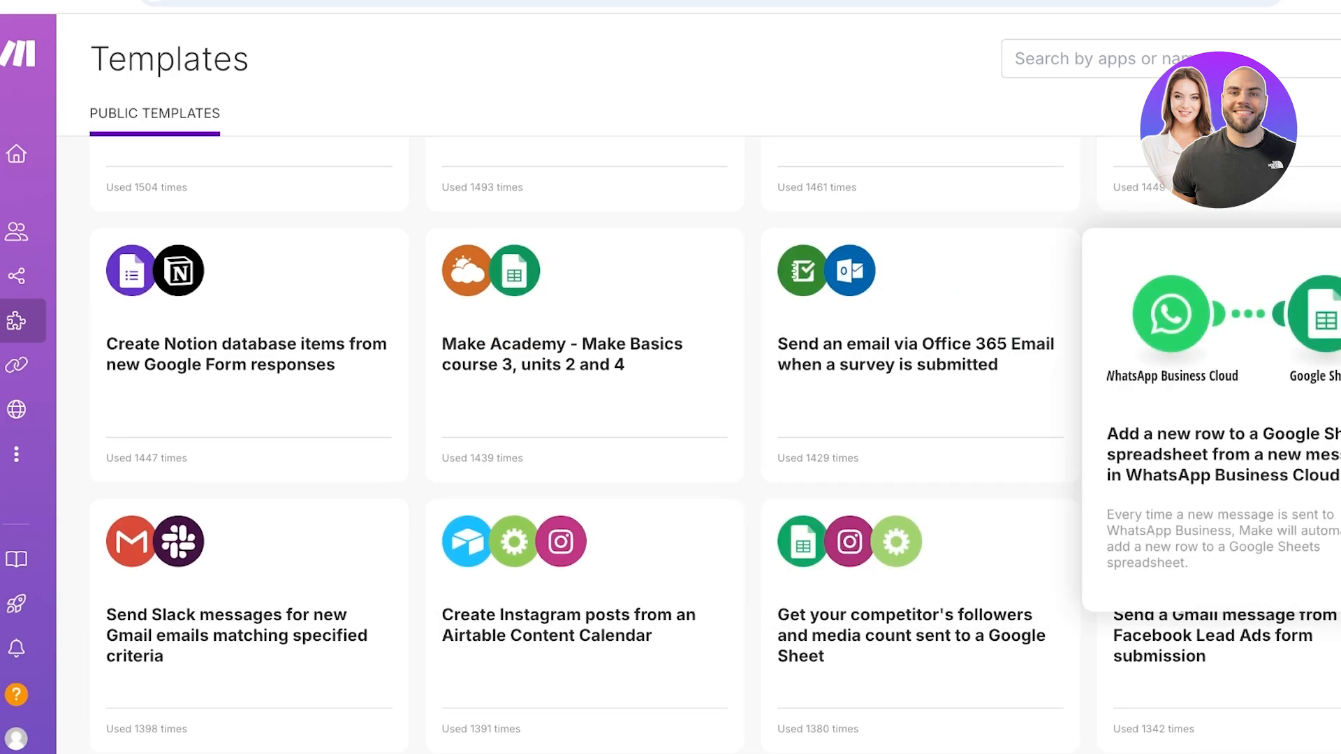
{"action": "scroll", "coordinate": [698, 447], "scroll_direction": "down", "scroll_amount": 3}
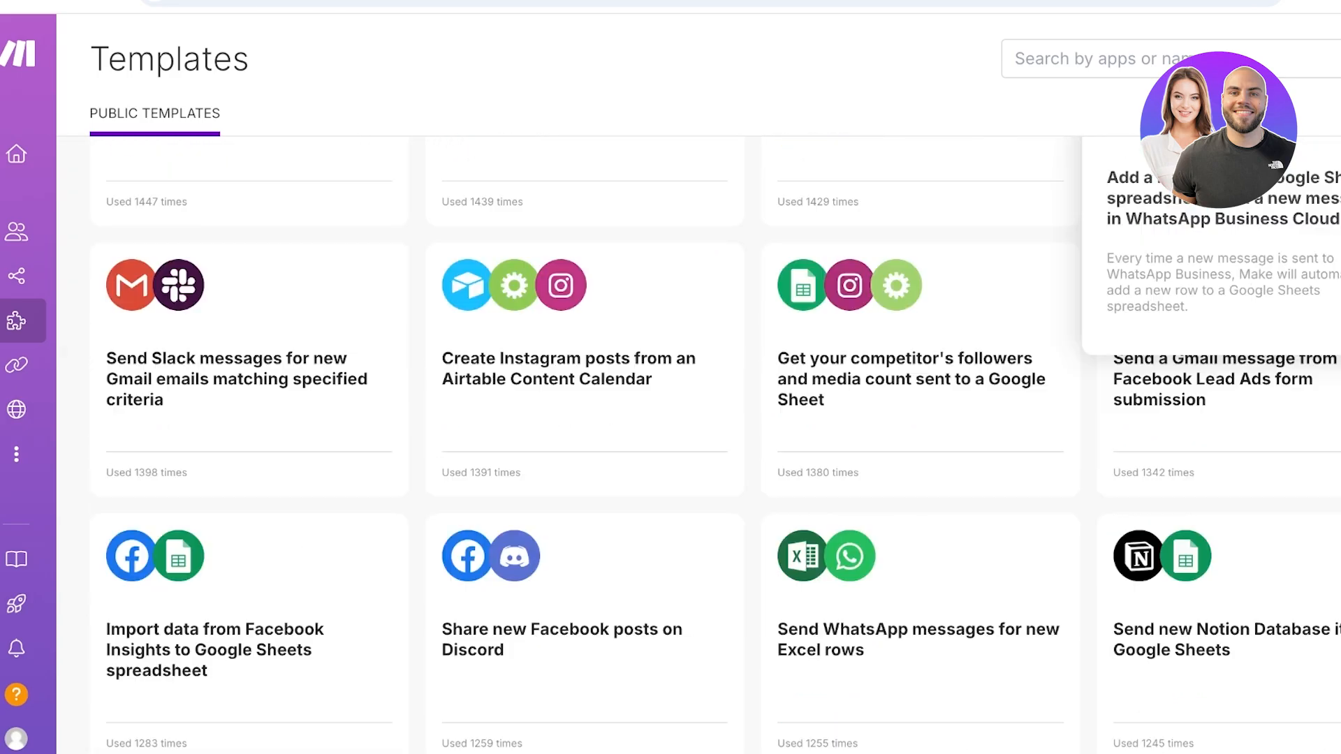
{"action": "scroll", "coordinate": [1201, 279], "scroll_direction": "down", "scroll_amount": 3}
{"action": "scroll", "coordinate": [587, 419], "scroll_direction": "down", "scroll_amount": 3}
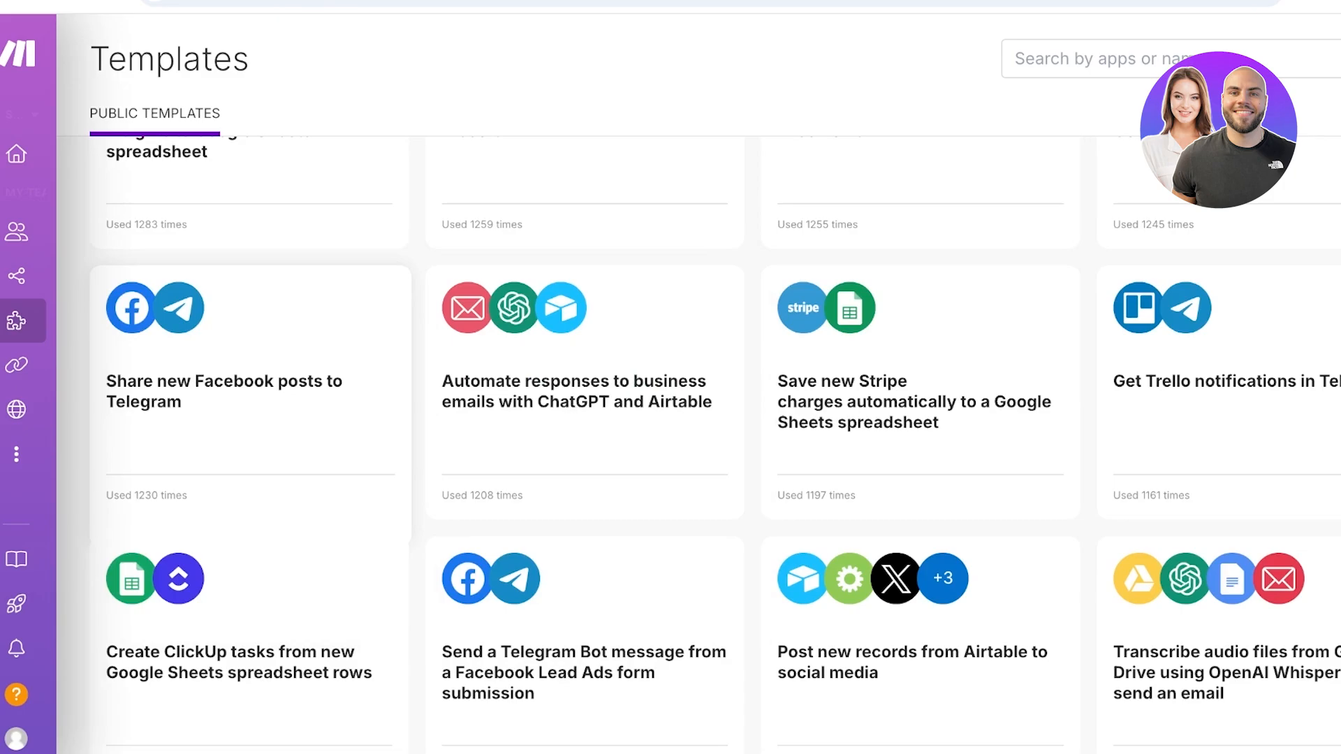
{"action": "scroll", "coordinate": [699, 448], "scroll_direction": "down", "scroll_amount": 5}
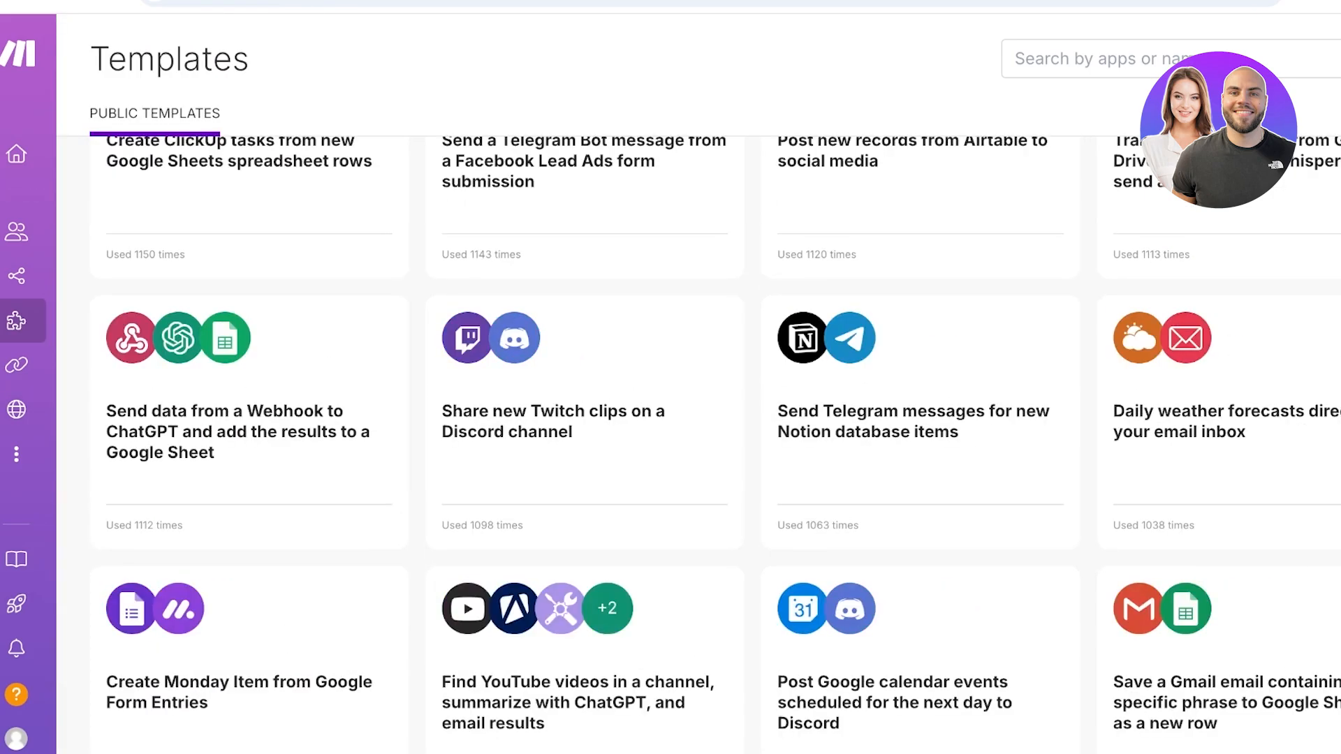
{"action": "scroll", "coordinate": [252, 447], "scroll_direction": "up", "scroll_amount": 3}
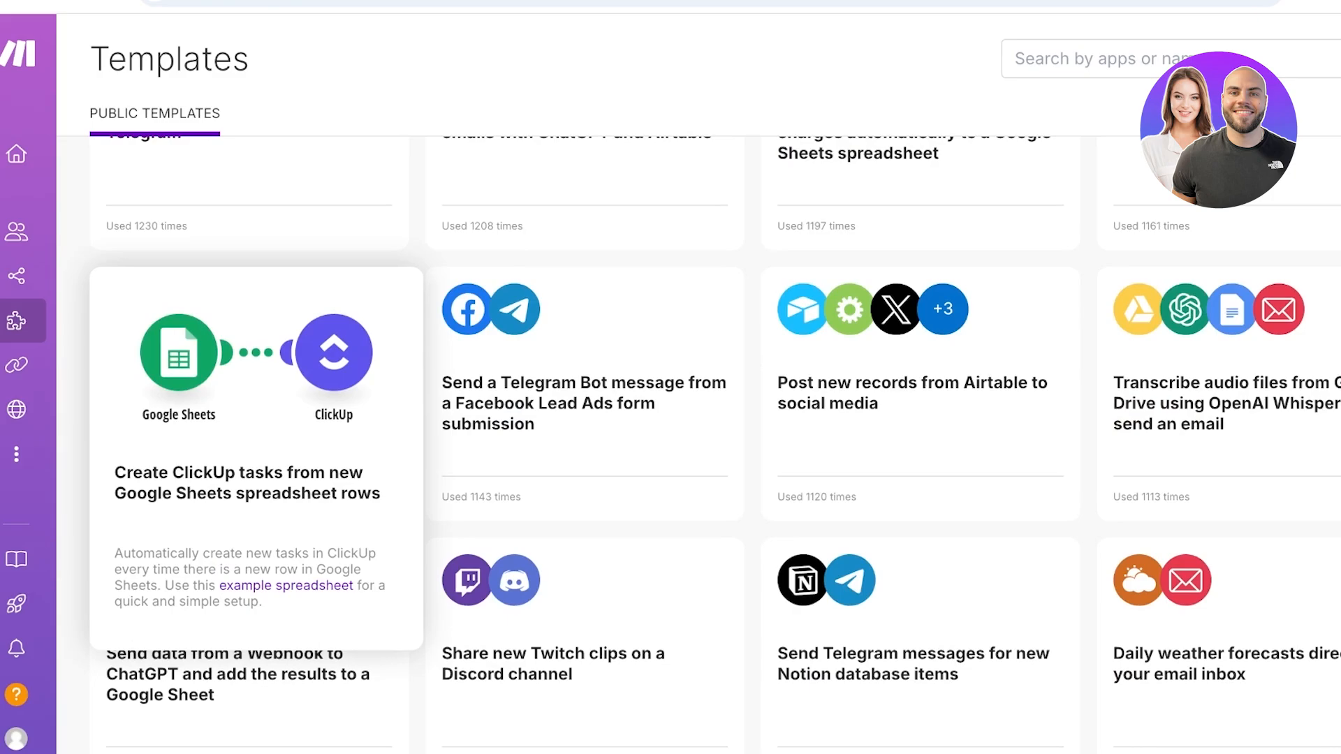
{"action": "left_click", "coordinate": [255, 433]}
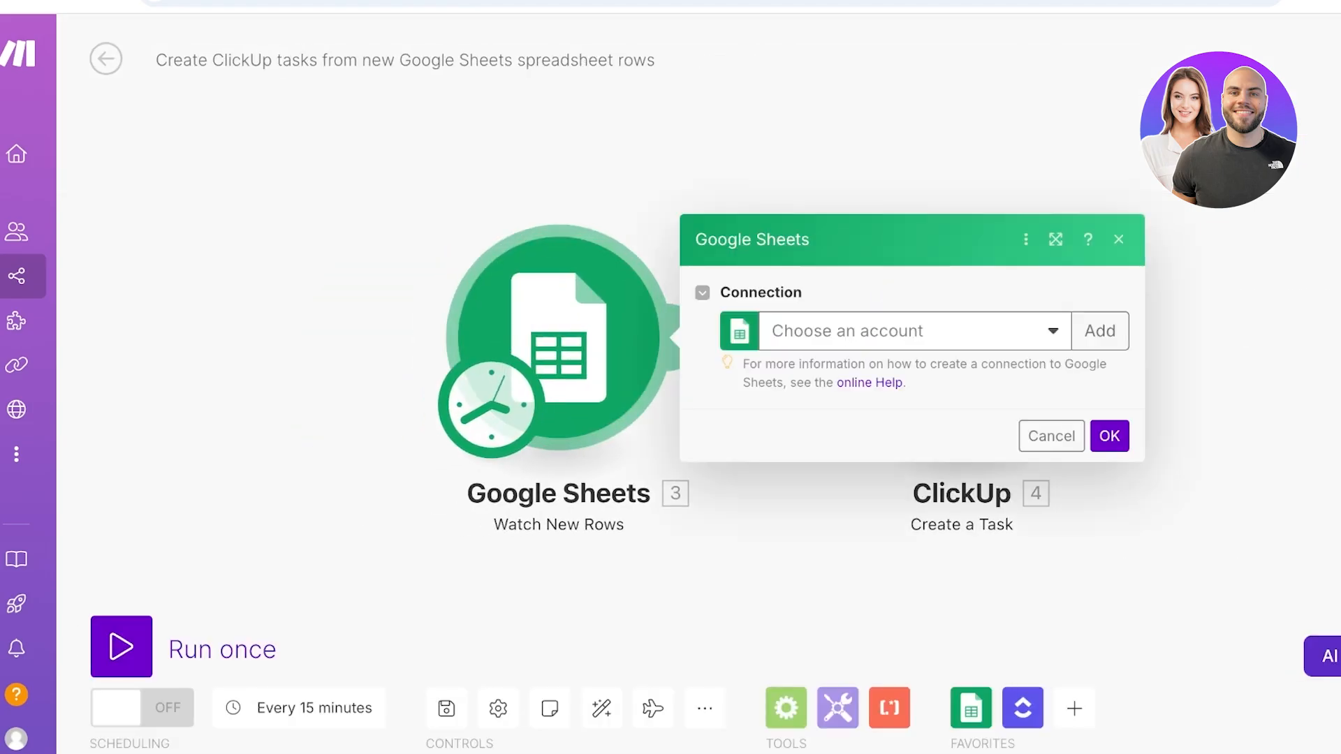
Use My Google connection in the Google Sheets module and update it with the required permissions.
{"action": "left_click", "coordinate": [915, 331]}
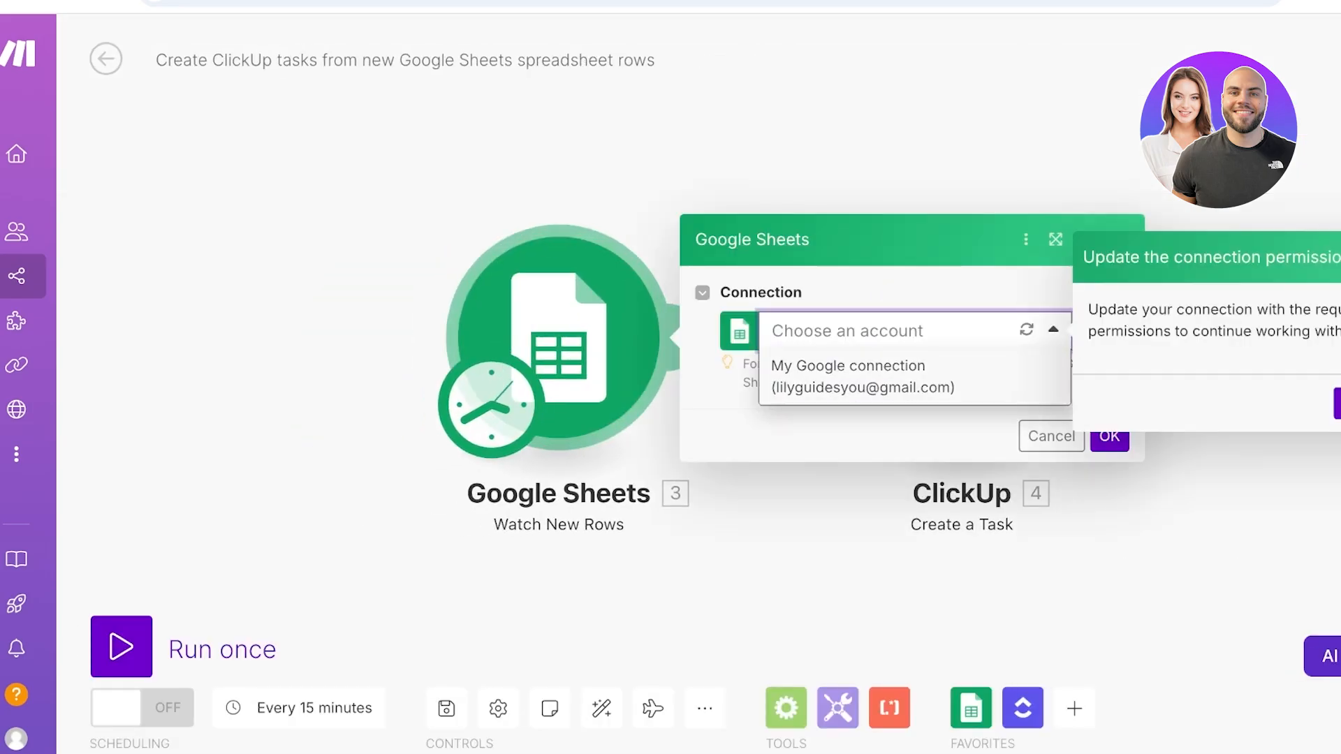
{"action": "left_click", "coordinate": [1338, 404]}
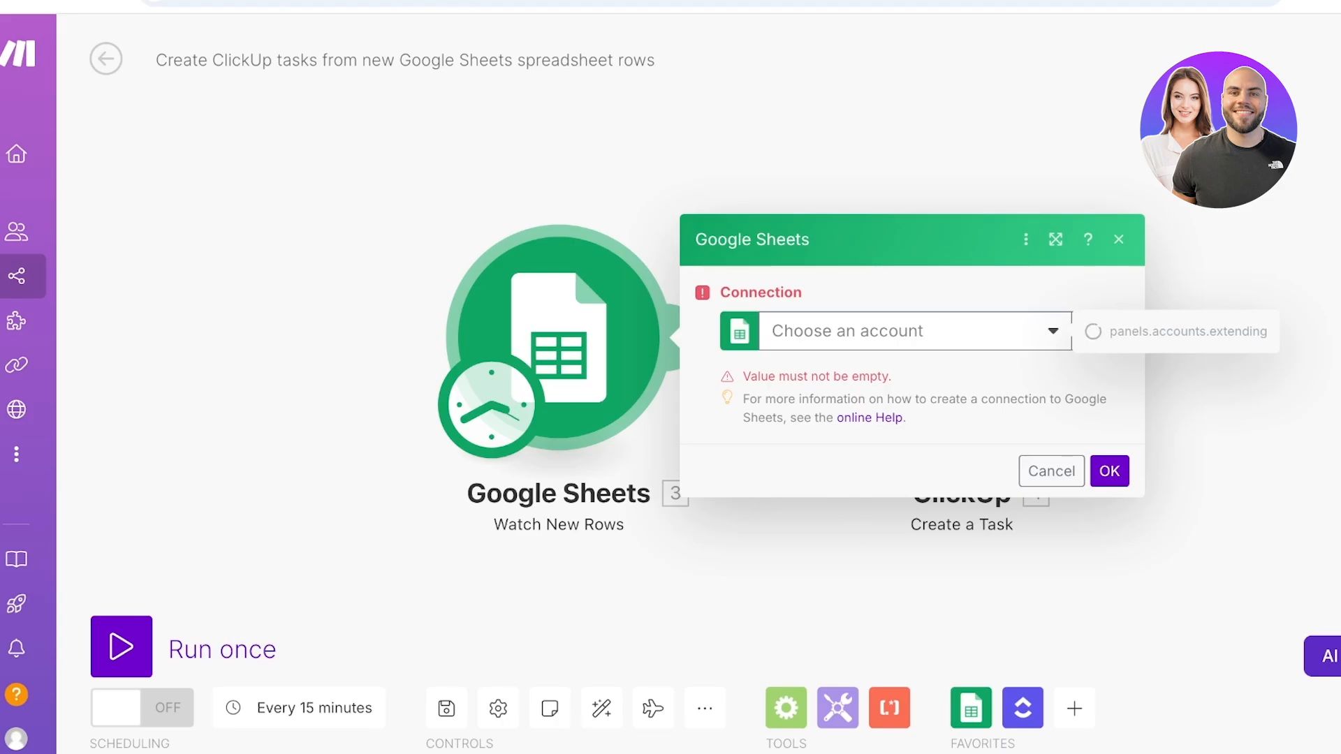
{"action": "left_click", "coordinate": [912, 142]}
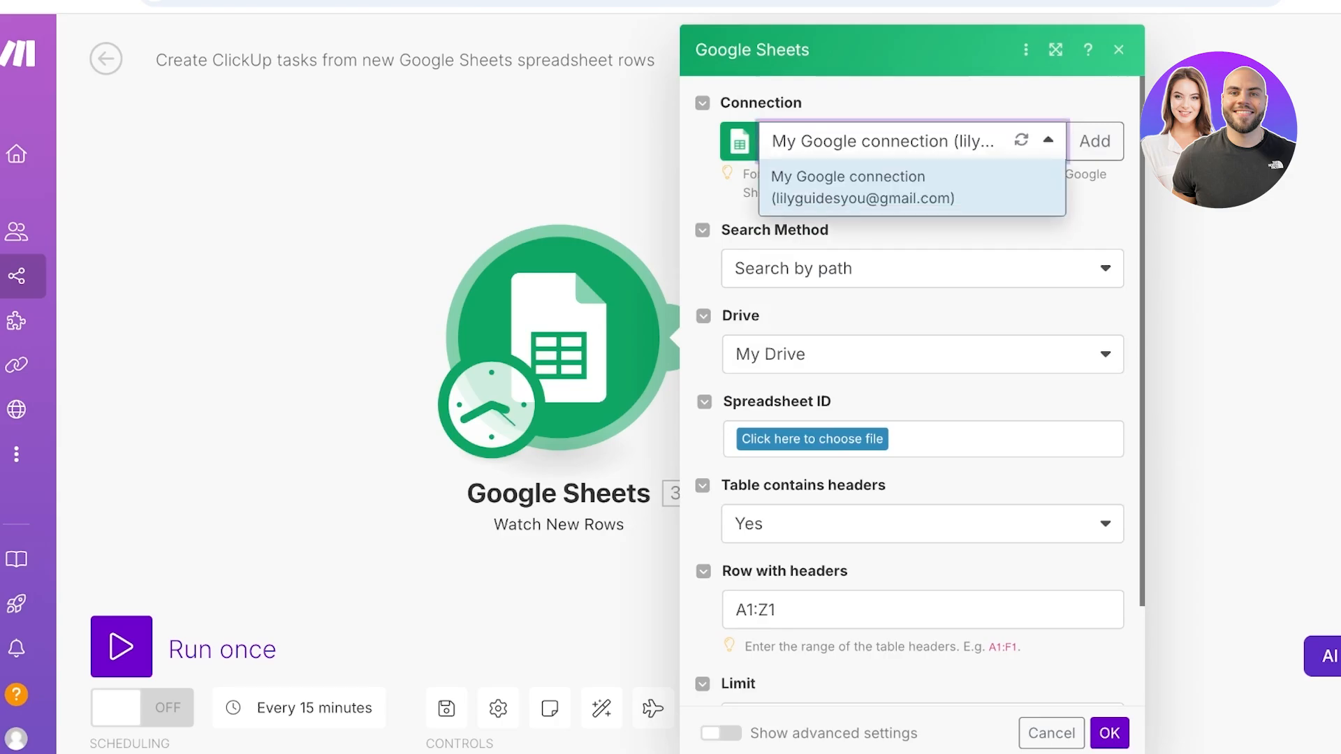
{"action": "left_click", "coordinate": [911, 141]}
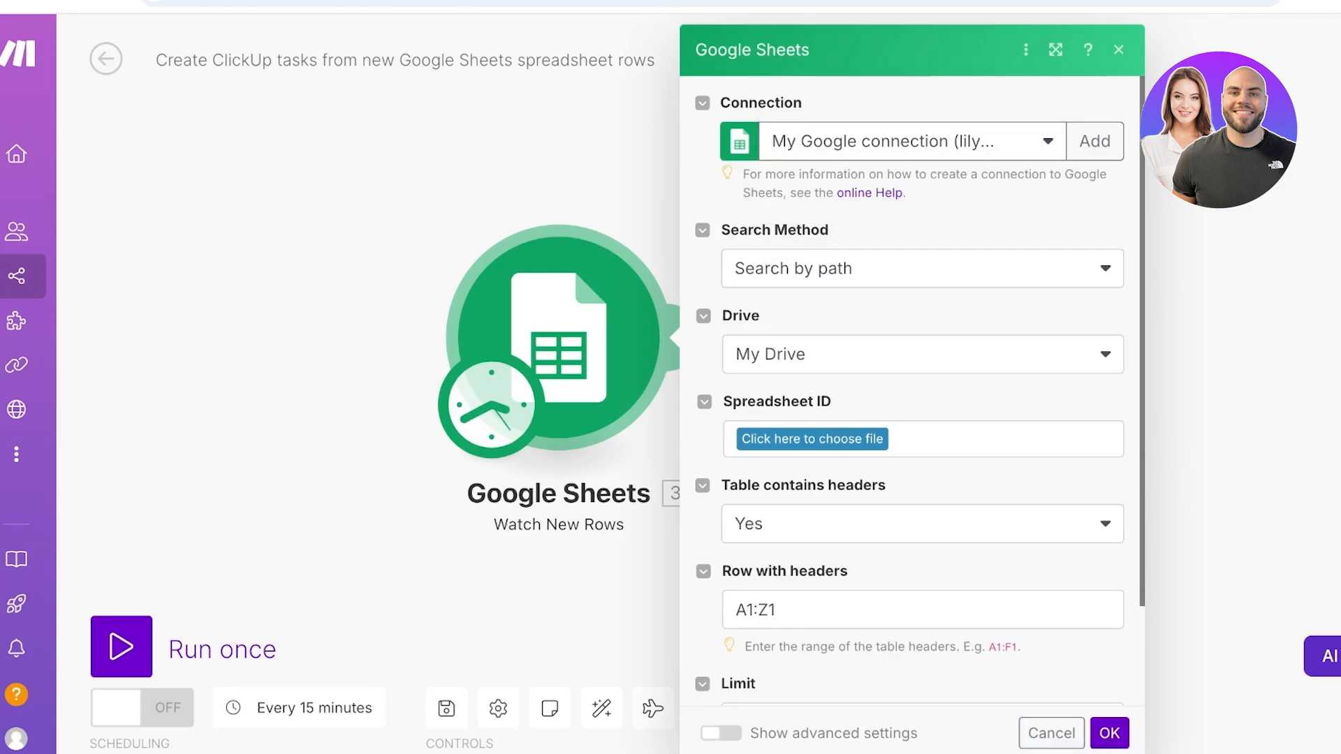
Set the Google Sheets module's limit to 80 results per execution cycle.
{"action": "scroll", "coordinate": [922, 419], "scroll_direction": "down", "scroll_amount": 2}
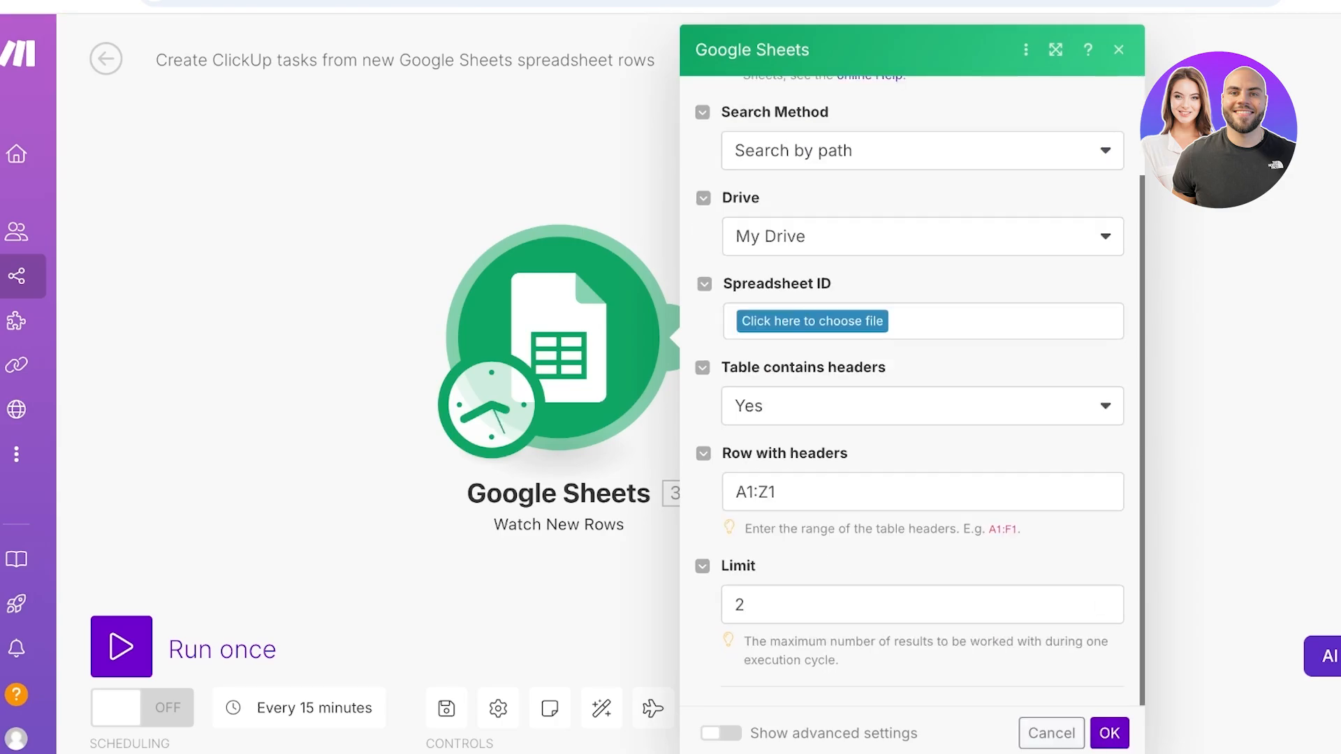
{"action": "left_click", "coordinate": [923, 605]}
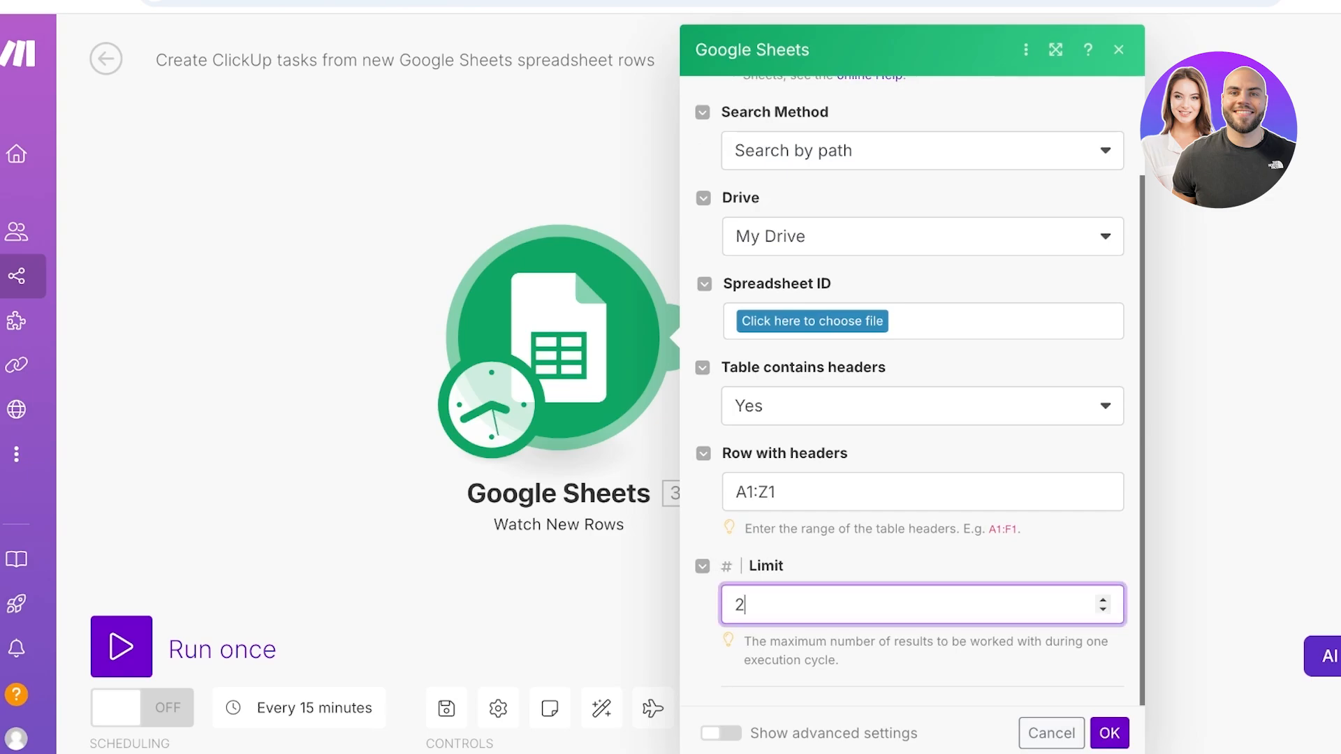
{"action": "key", "text": "BackSpace"}
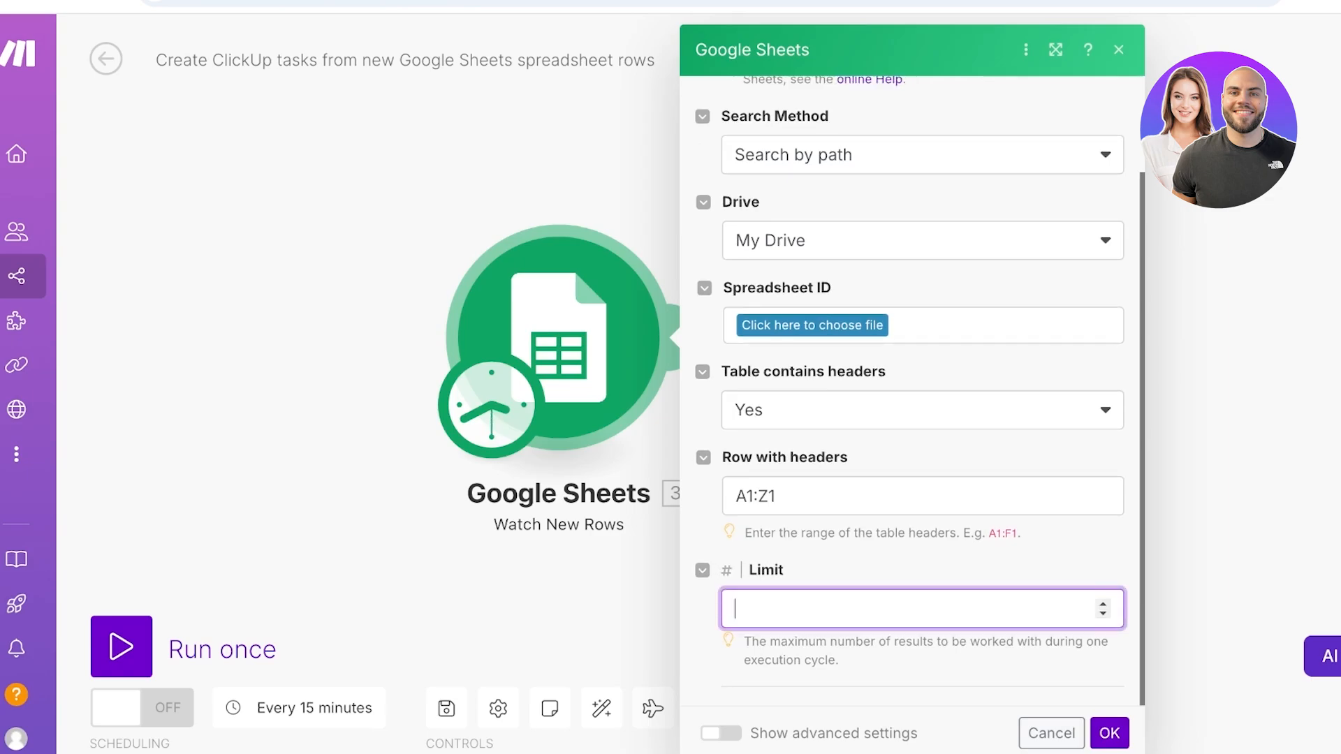
{"action": "type", "text": "80"}
{"action": "key", "text": "Return"}
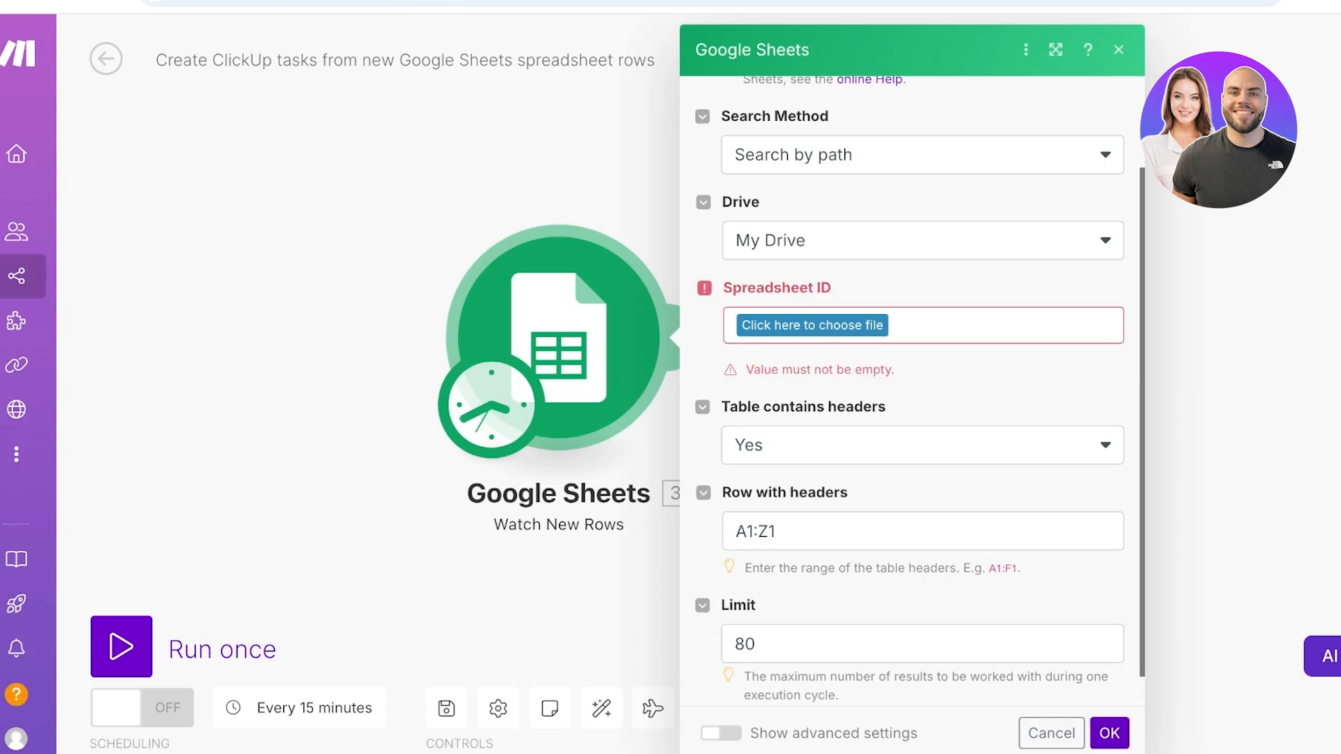
Choose the ZAPS spreadsheet and its Sheet1 for the Google Sheets module, and accept the module settings.
{"action": "left_click", "coordinate": [812, 325]}
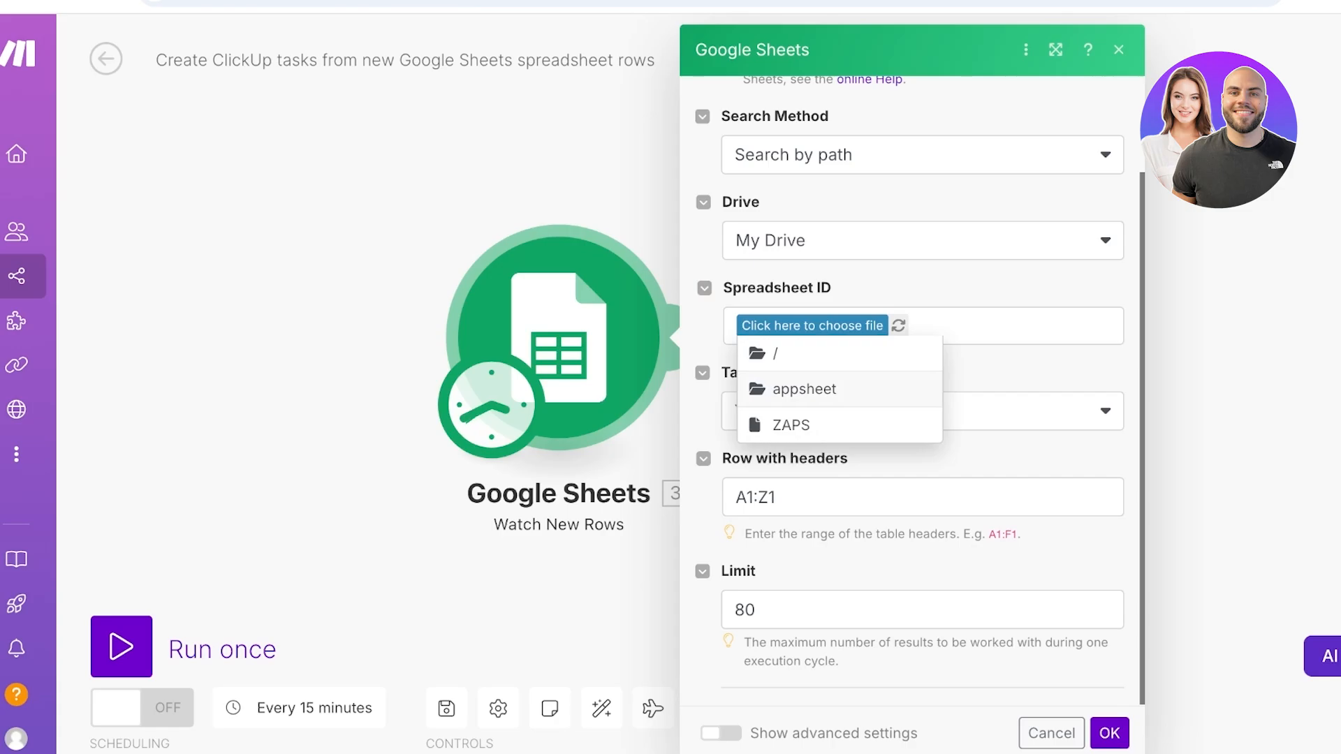
{"action": "left_click", "coordinate": [791, 424]}
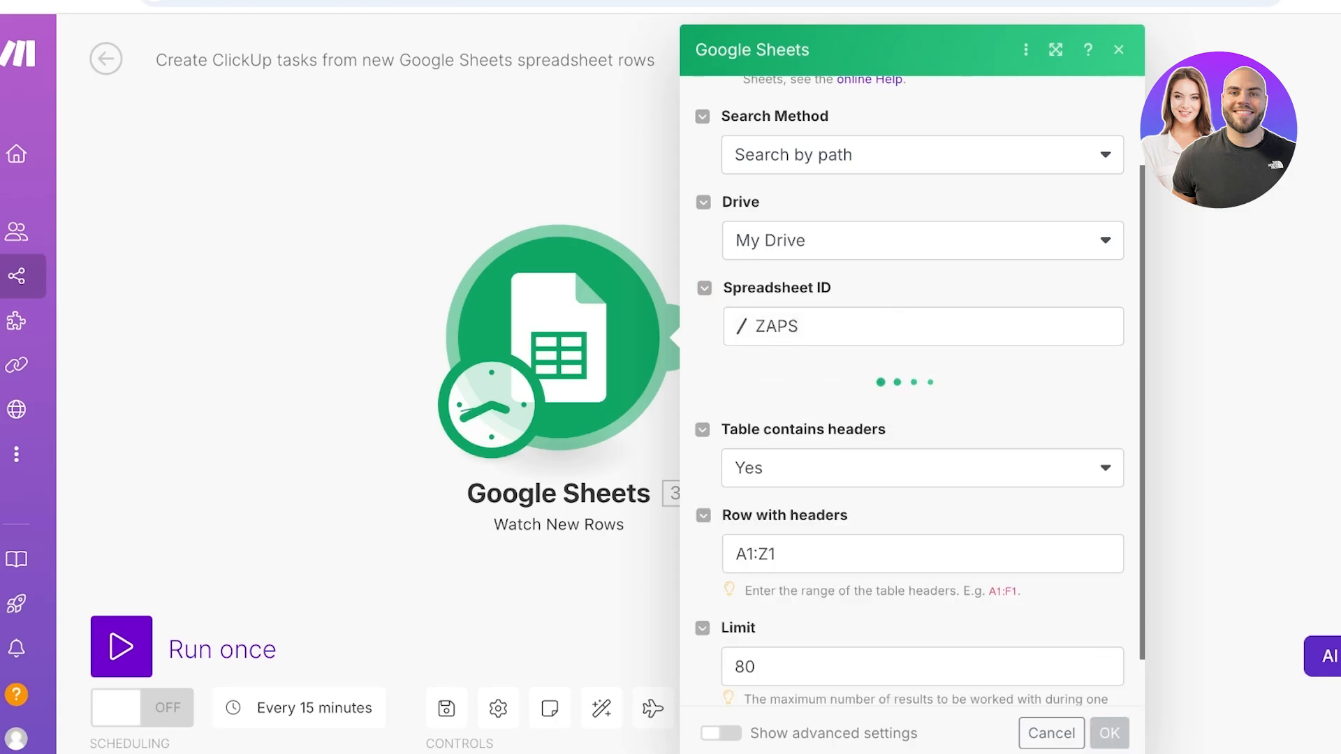
{"action": "left_click", "coordinate": [923, 413]}
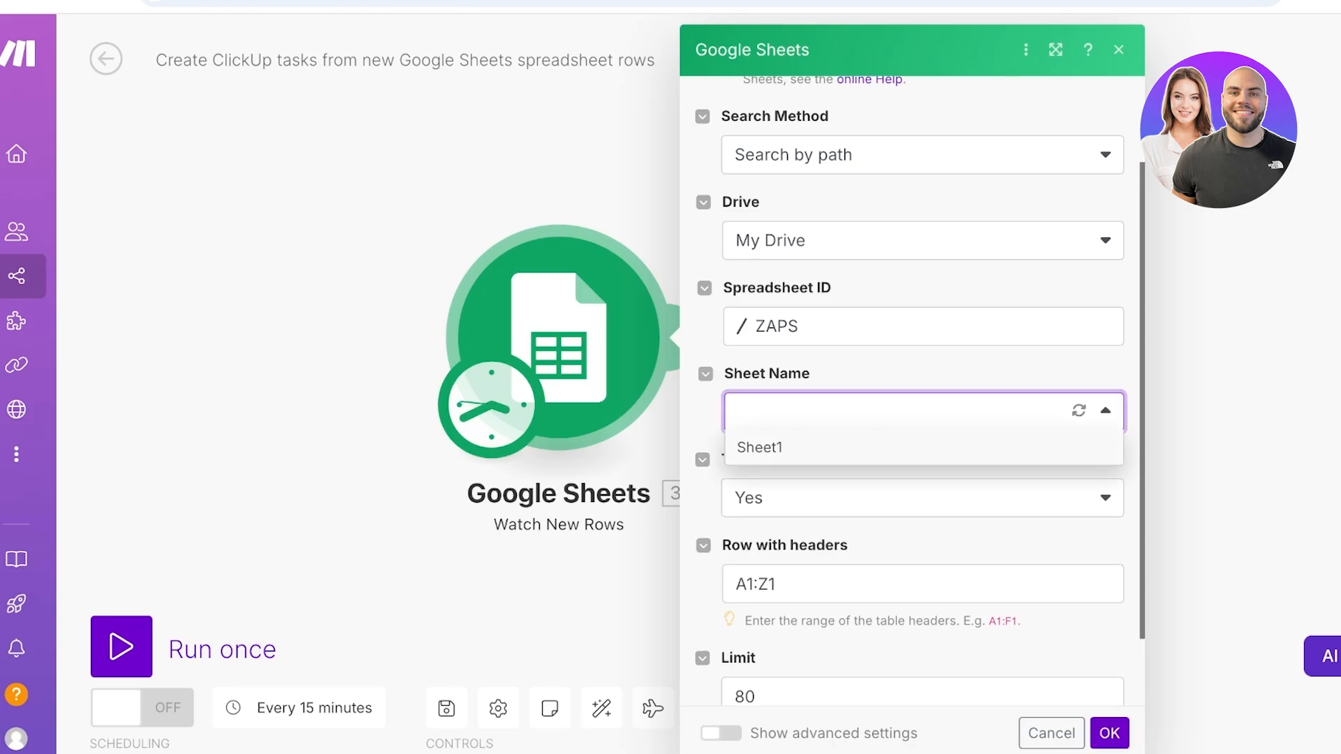
{"action": "left_click", "coordinate": [775, 447]}
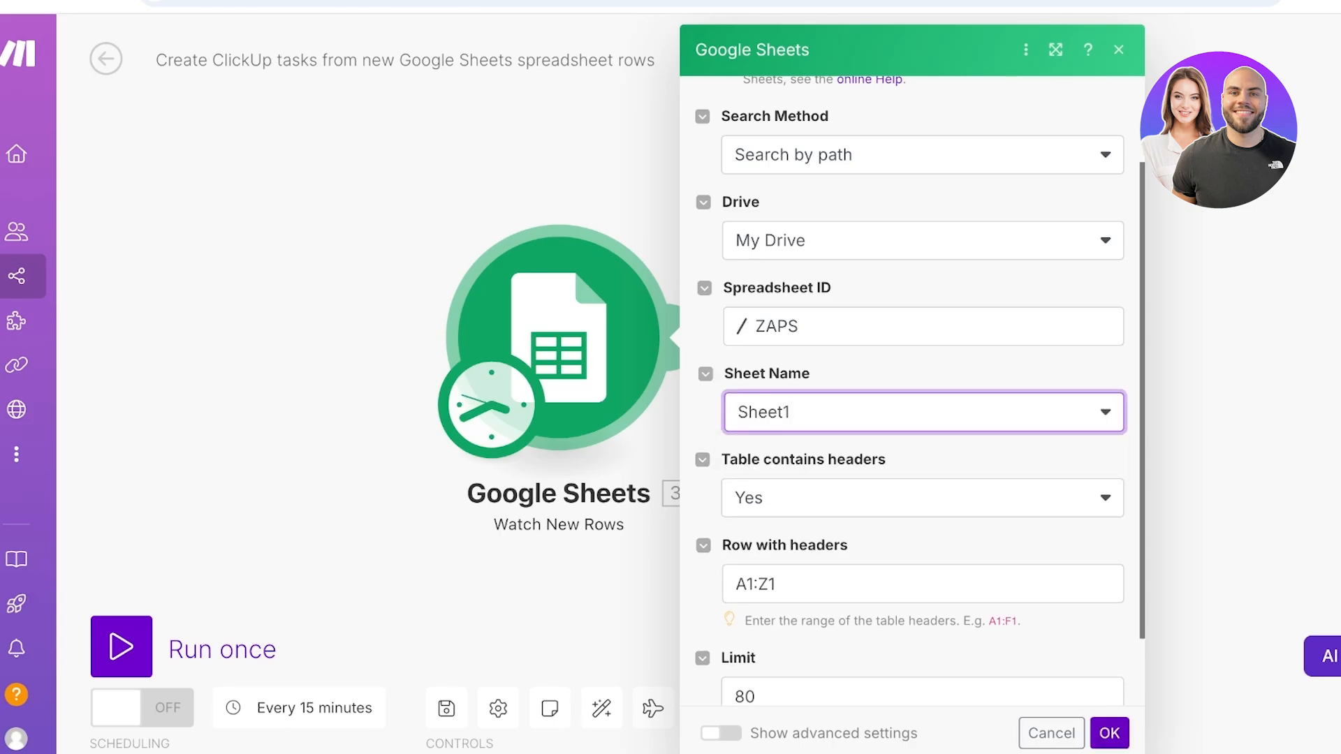
{"action": "left_click", "coordinate": [1109, 734]}
Choose All as the starting point for watching rows, and look at the ClickUp module's connection choices.
{"action": "left_click", "coordinate": [922, 336]}
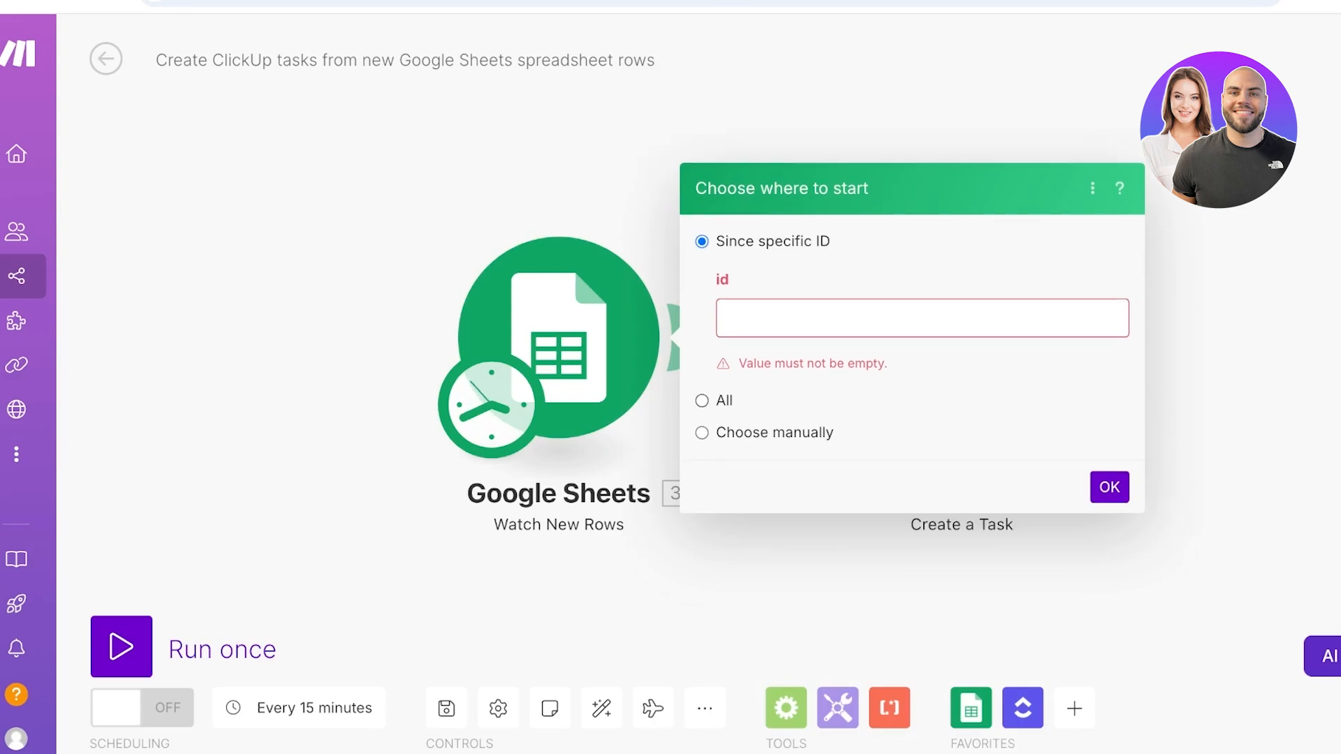
{"action": "left_click", "coordinate": [702, 408]}
{"action": "left_click", "coordinate": [1109, 354]}
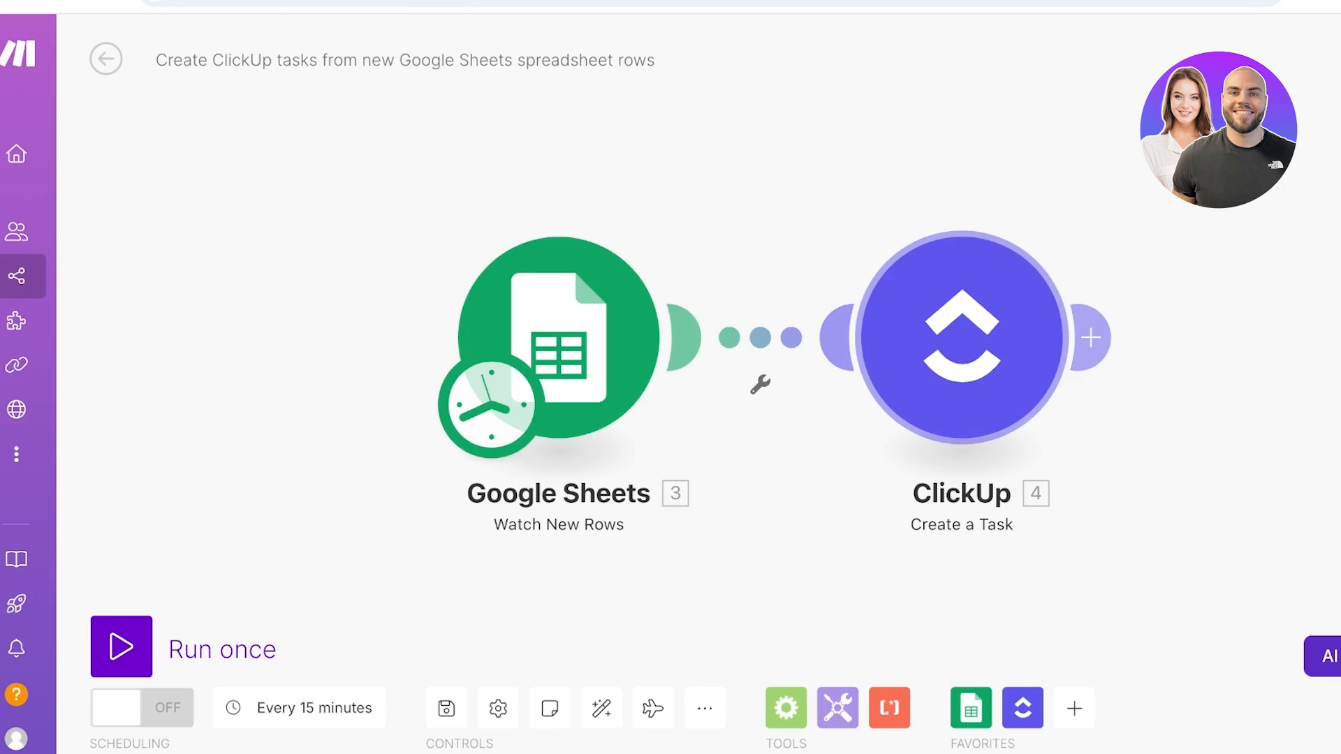
{"action": "left_click", "coordinate": [601, 331]}
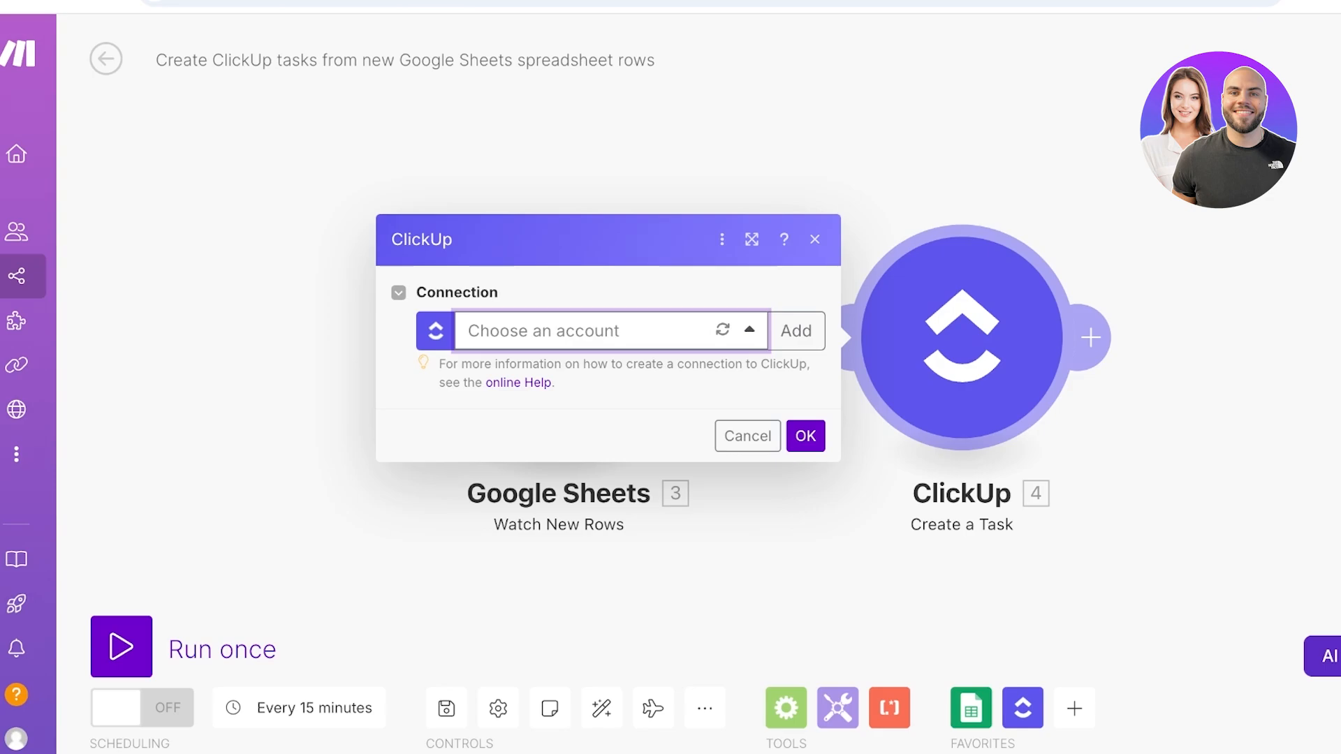
{"action": "key", "text": "Escape"}
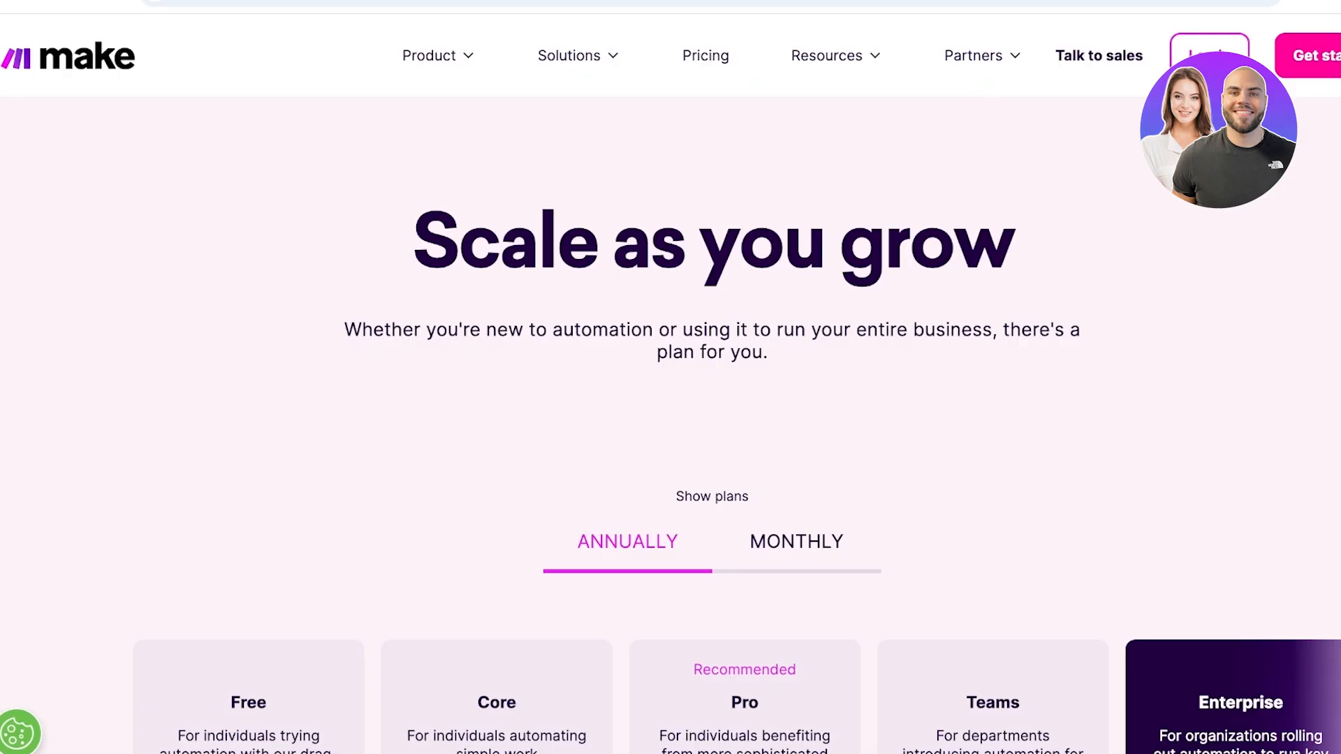
Review the annually billed plans on Make's pricing page, including their prices, operation allowances and included features.
{"action": "scroll", "coordinate": [670, 377], "scroll_direction": "down", "scroll_amount": 7}
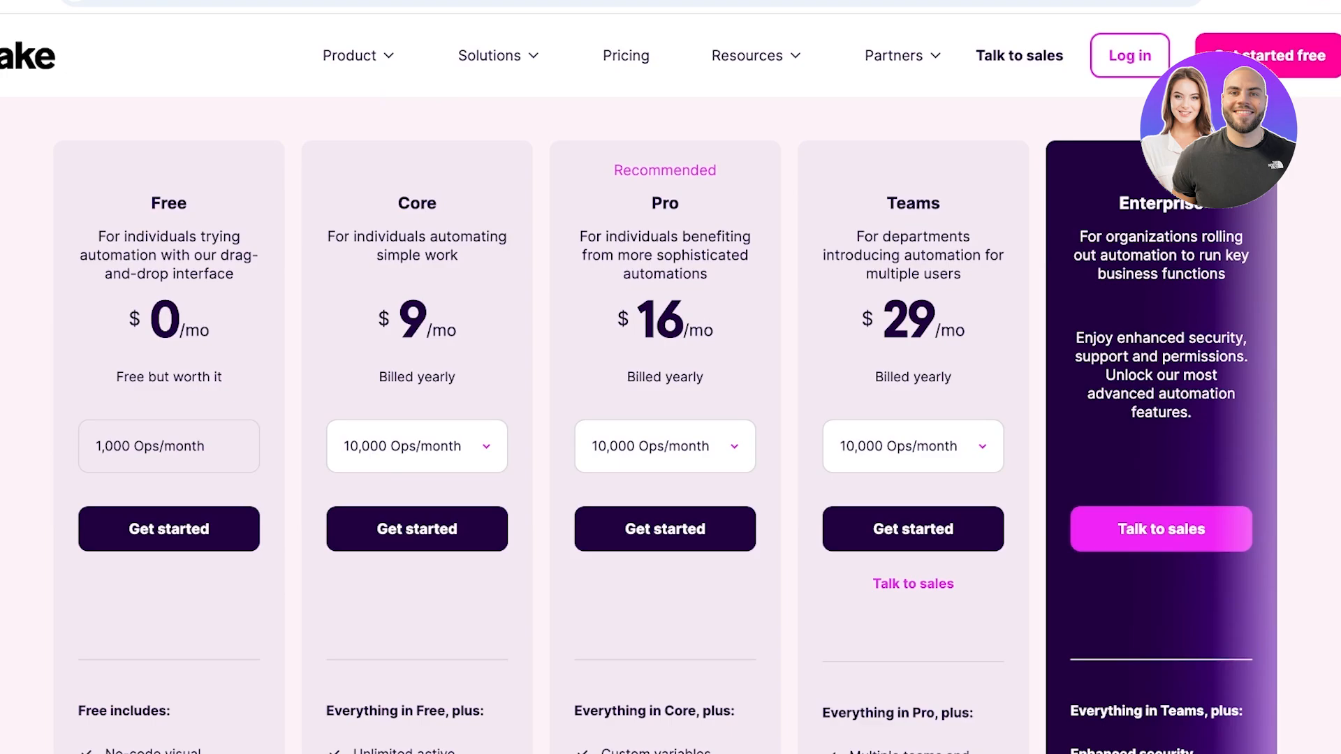
{"action": "scroll", "coordinate": [670, 419], "scroll_direction": "down", "scroll_amount": 2}
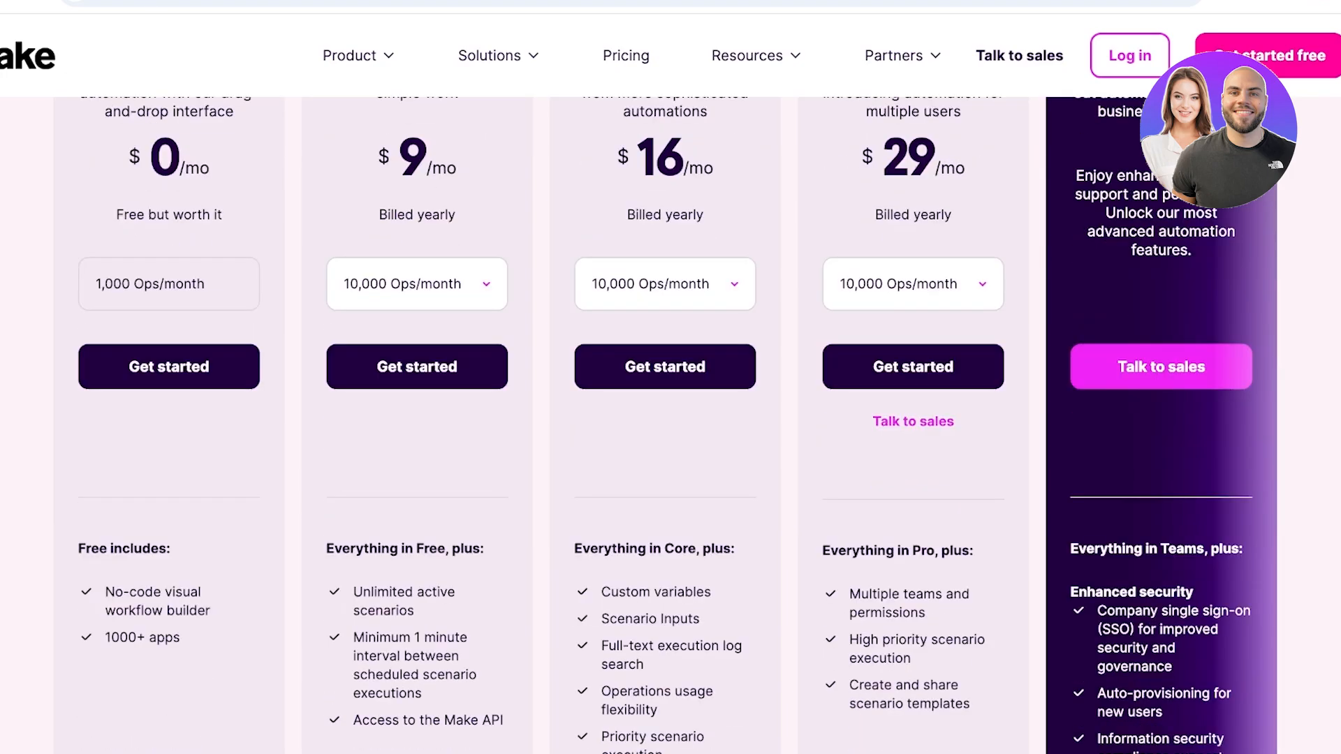
{"action": "scroll", "coordinate": [671, 419], "scroll_direction": "up", "scroll_amount": 2}
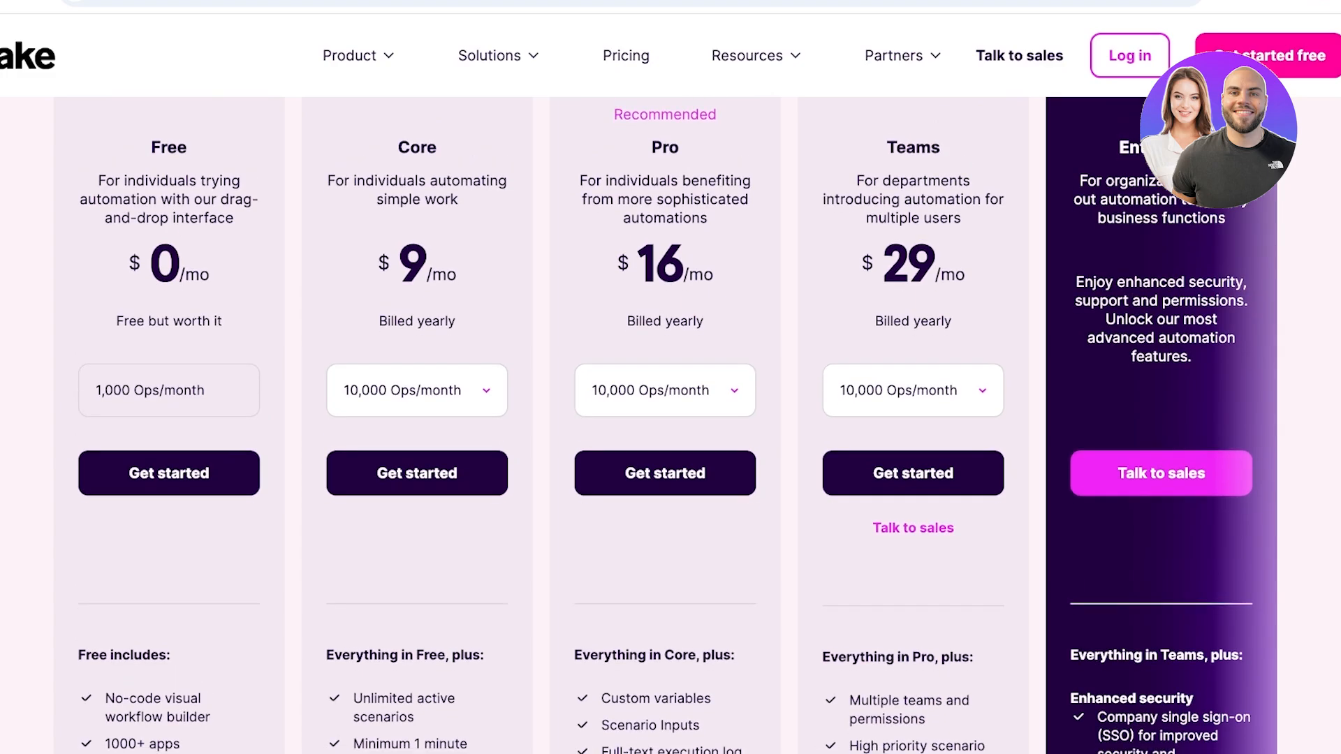
{"action": "scroll", "coordinate": [671, 419], "scroll_direction": "up", "scroll_amount": 2}
{"action": "mouse_move", "coordinate": [903, 55]}
Show the plans with monthly billing and compare the prices and features of Free, Core, Pro, Teams and Enterprise.
{"action": "left_click", "coordinate": [718, 143]}
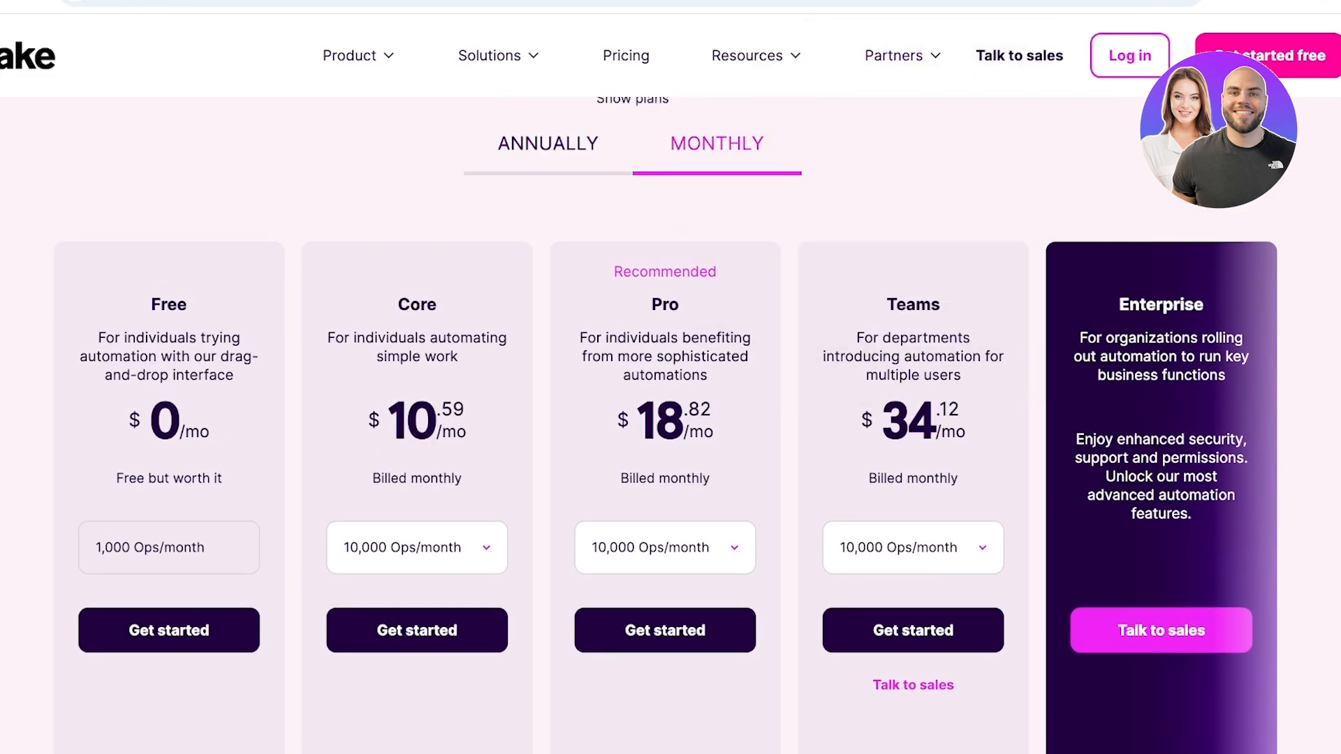
{"action": "scroll", "coordinate": [417, 266], "scroll_direction": "down", "scroll_amount": 5}
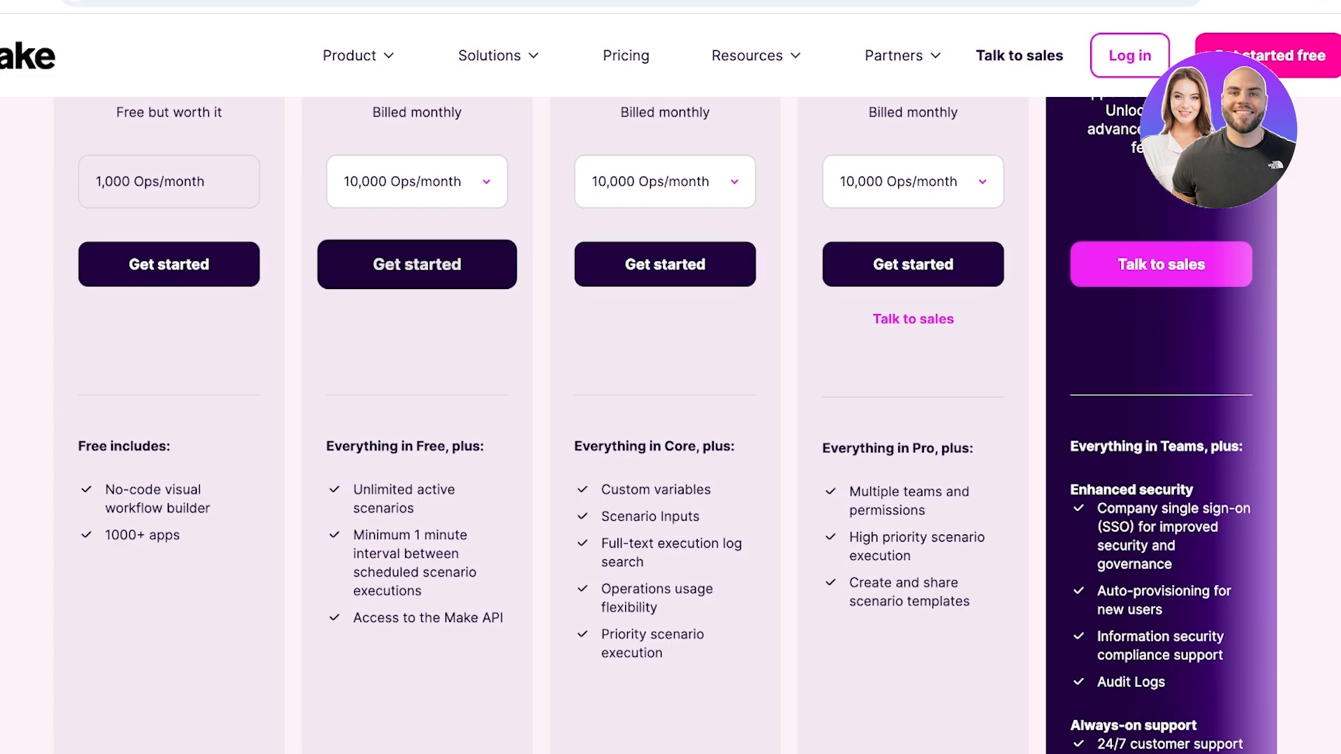
{"action": "scroll", "coordinate": [417, 264], "scroll_direction": "up", "scroll_amount": 2}
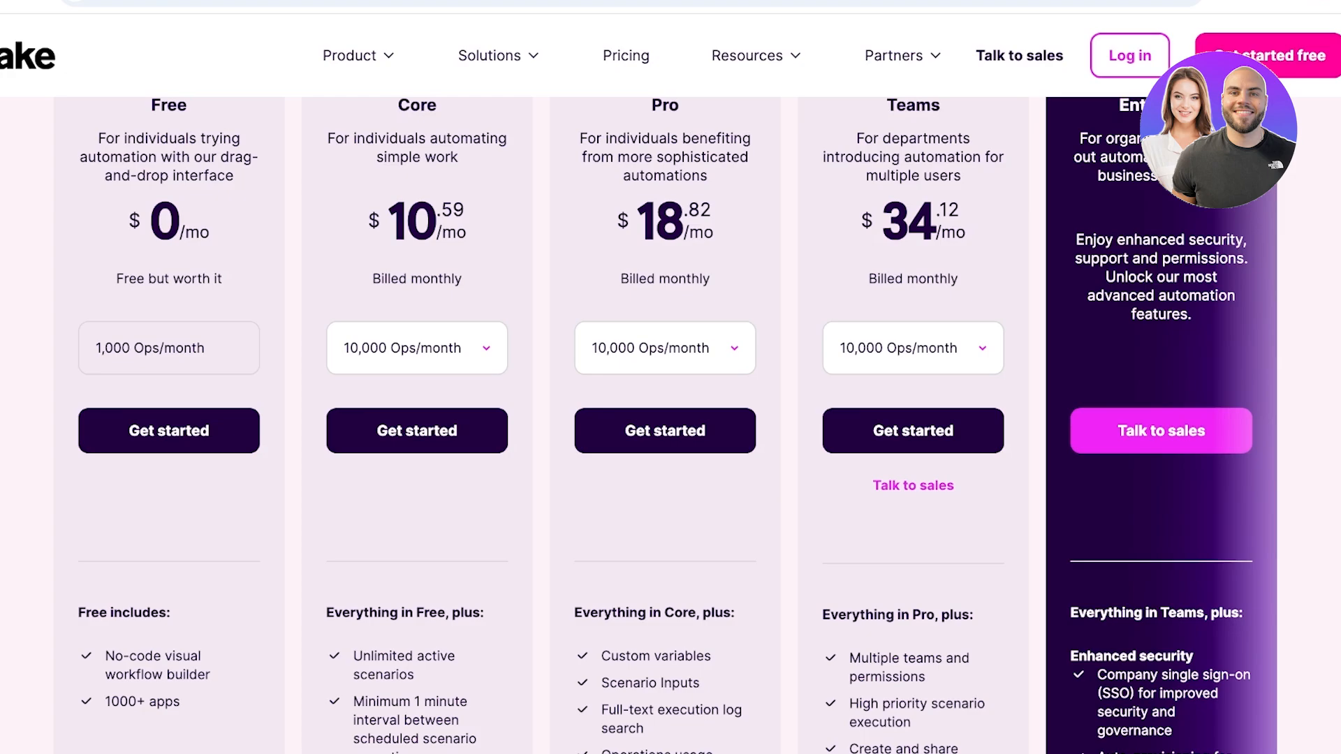
{"action": "scroll", "coordinate": [665, 223], "scroll_direction": "down", "scroll_amount": 2}
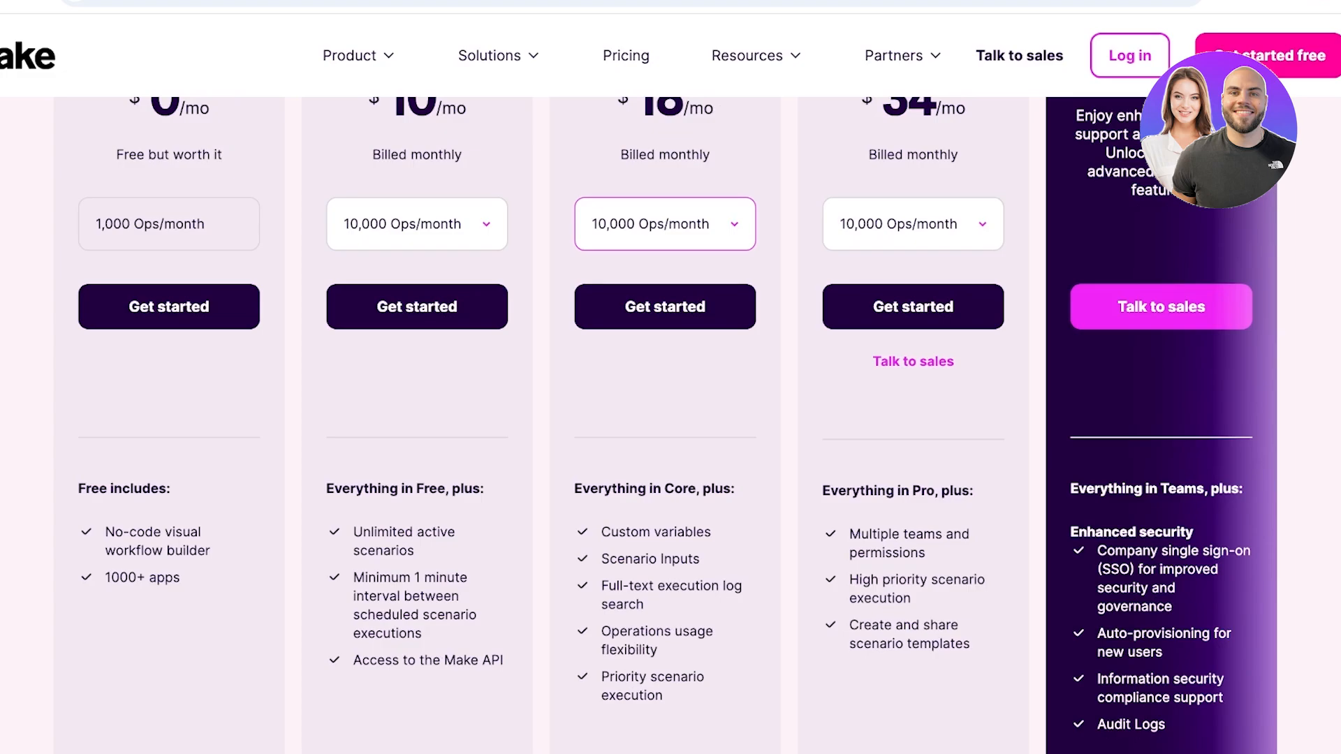
{"action": "scroll", "coordinate": [665, 224], "scroll_direction": "up", "scroll_amount": 2}
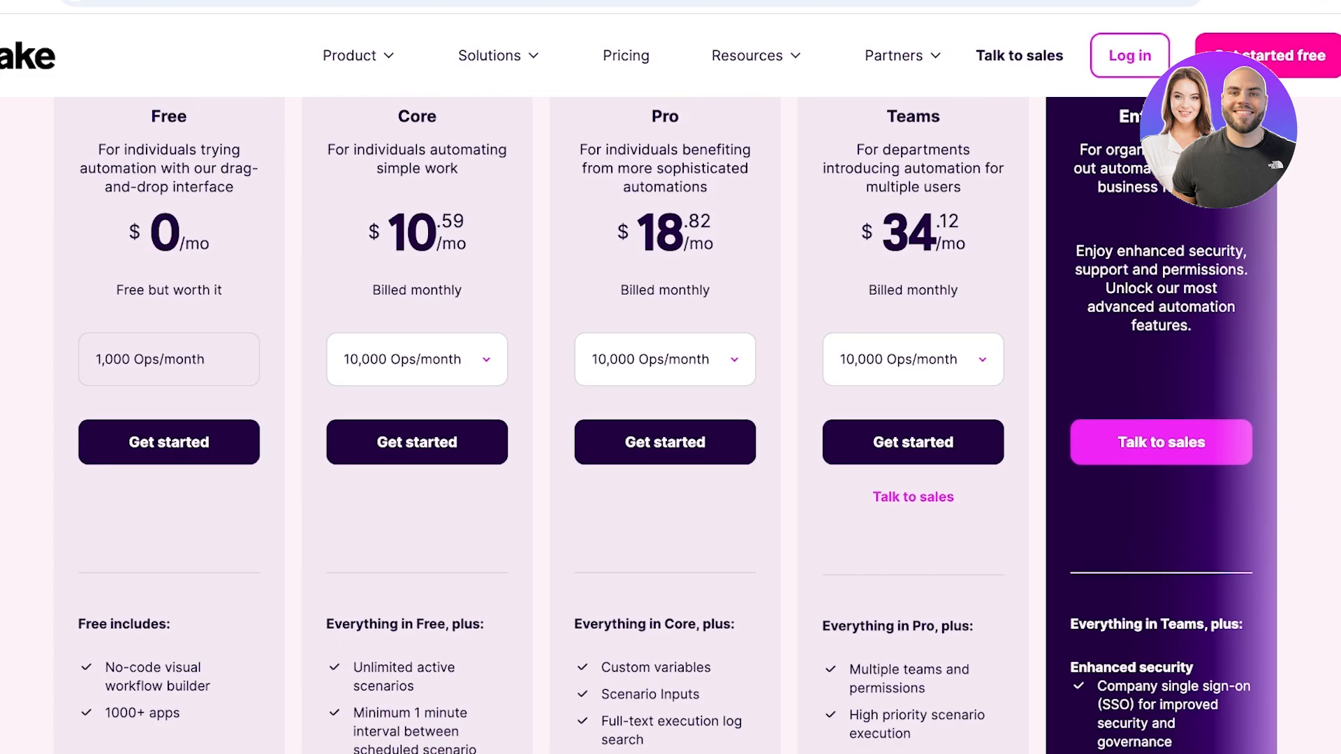
{"action": "scroll", "coordinate": [913, 210], "scroll_direction": "down", "scroll_amount": 2}
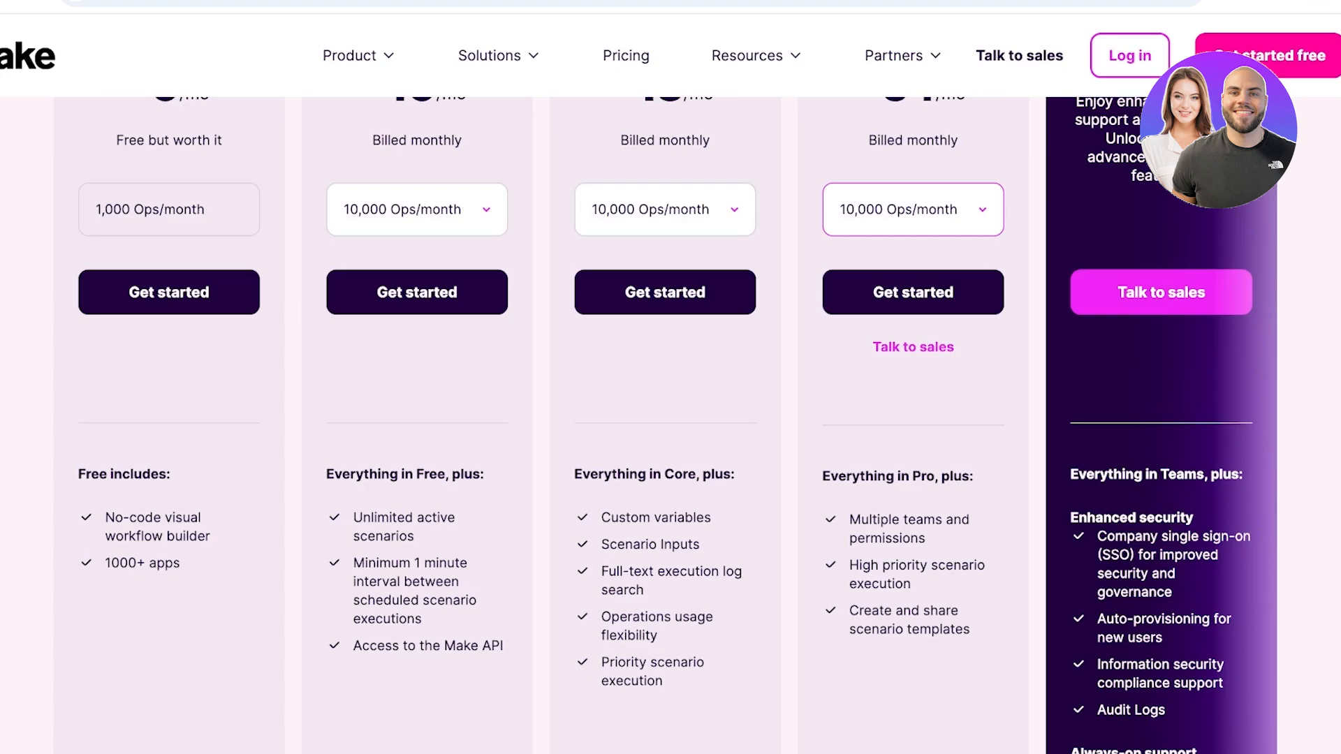
Check the Teams and Core prices by operation volume, trying 20,000 and 40,000 Ops/month for Core before restoring 10,000.
{"action": "left_click", "coordinate": [913, 210]}
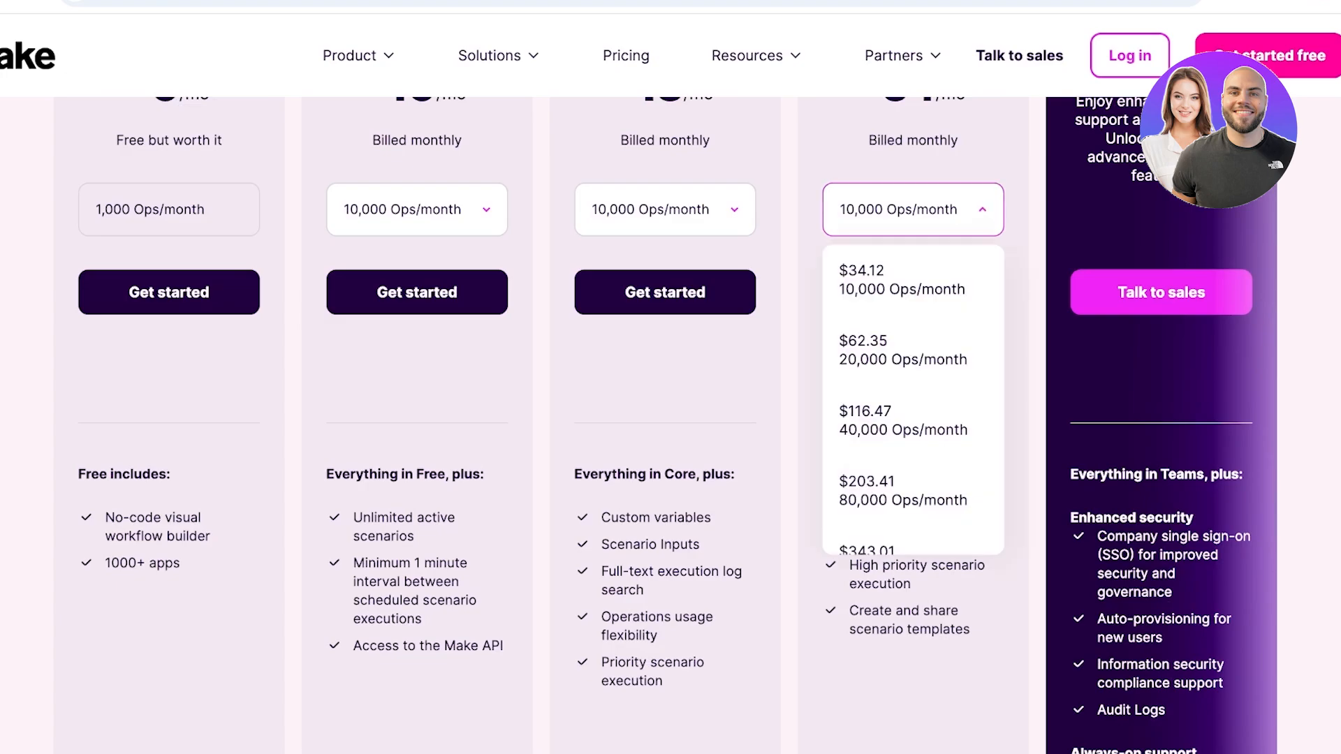
{"action": "left_click", "coordinate": [417, 209]}
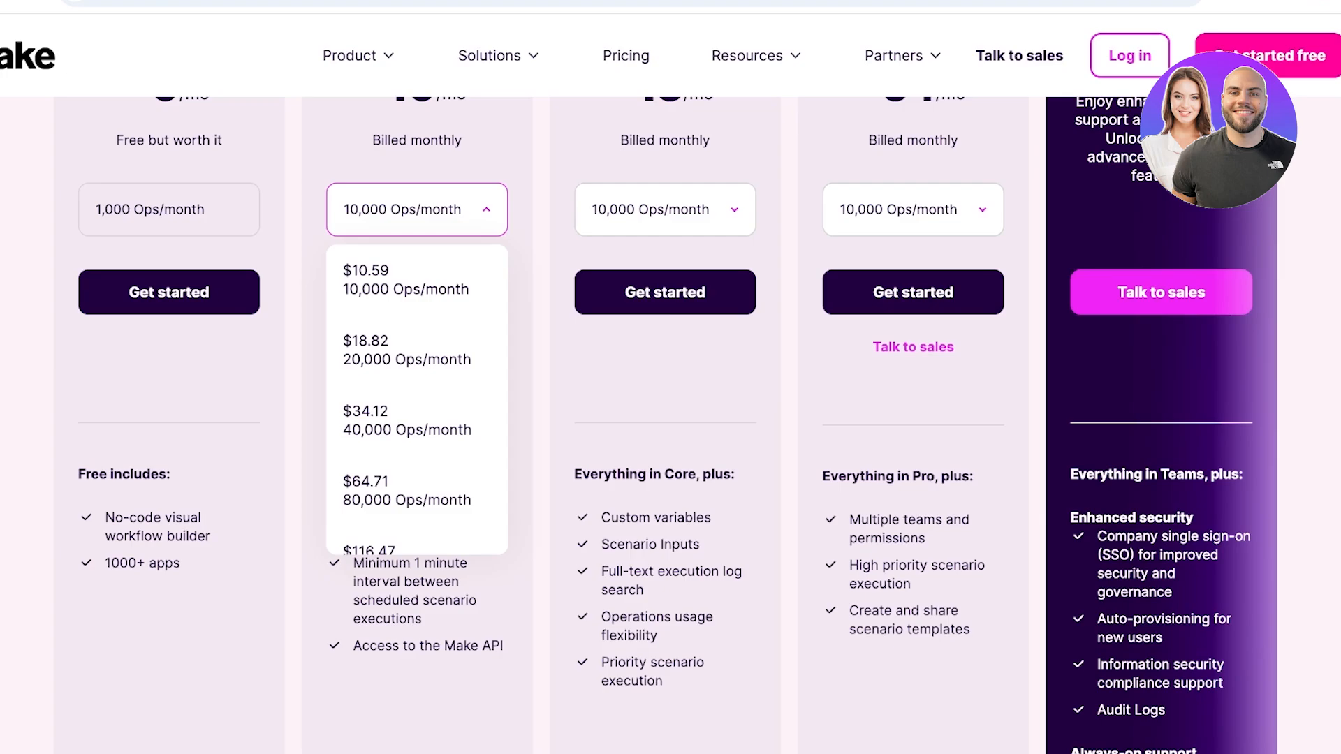
{"action": "scroll", "coordinate": [665, 426], "scroll_direction": "up", "scroll_amount": 1}
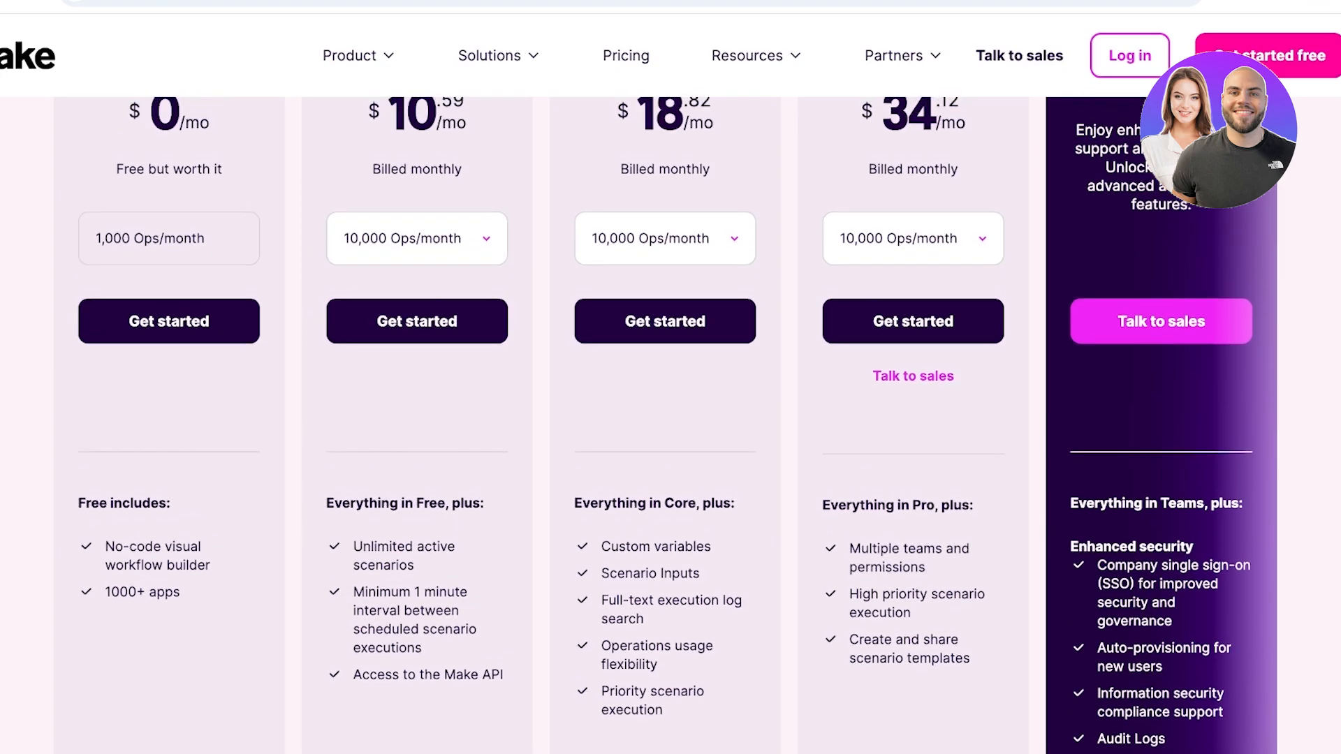
{"action": "left_click", "coordinate": [417, 239]}
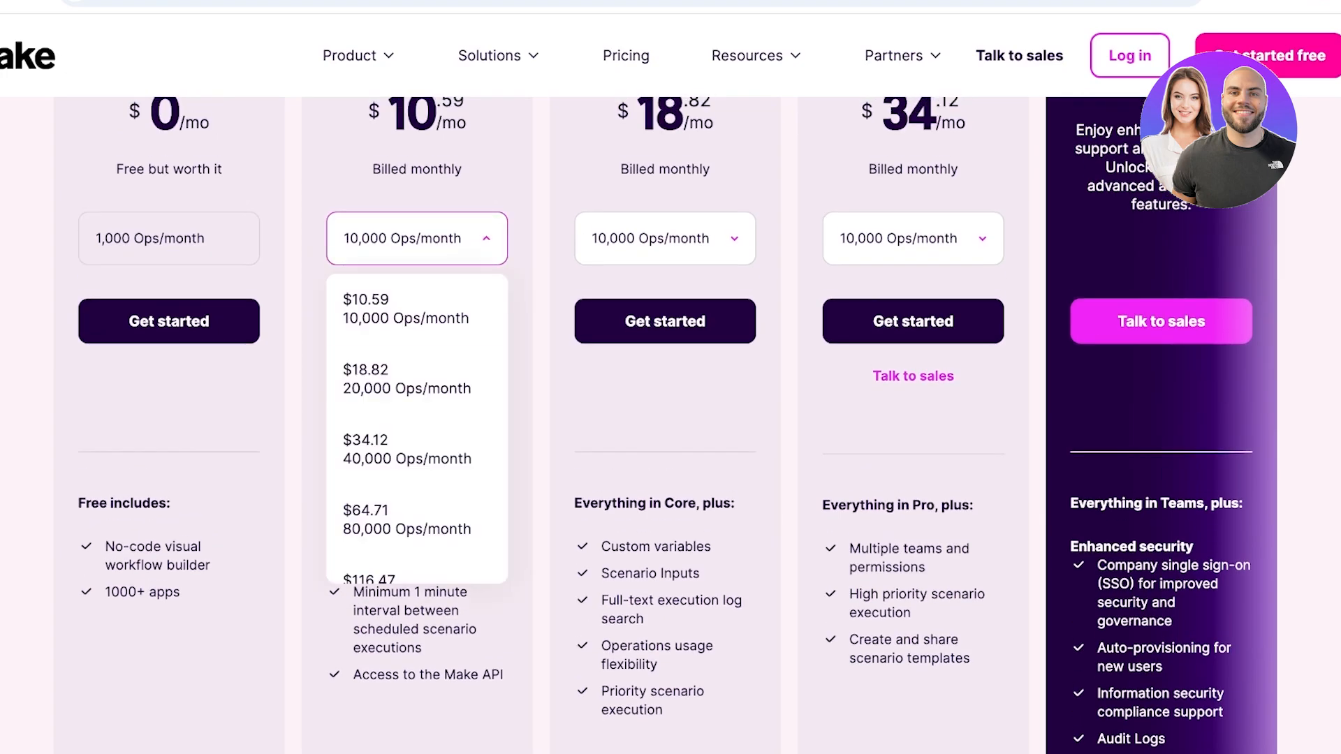
{"action": "left_click", "coordinate": [407, 379]}
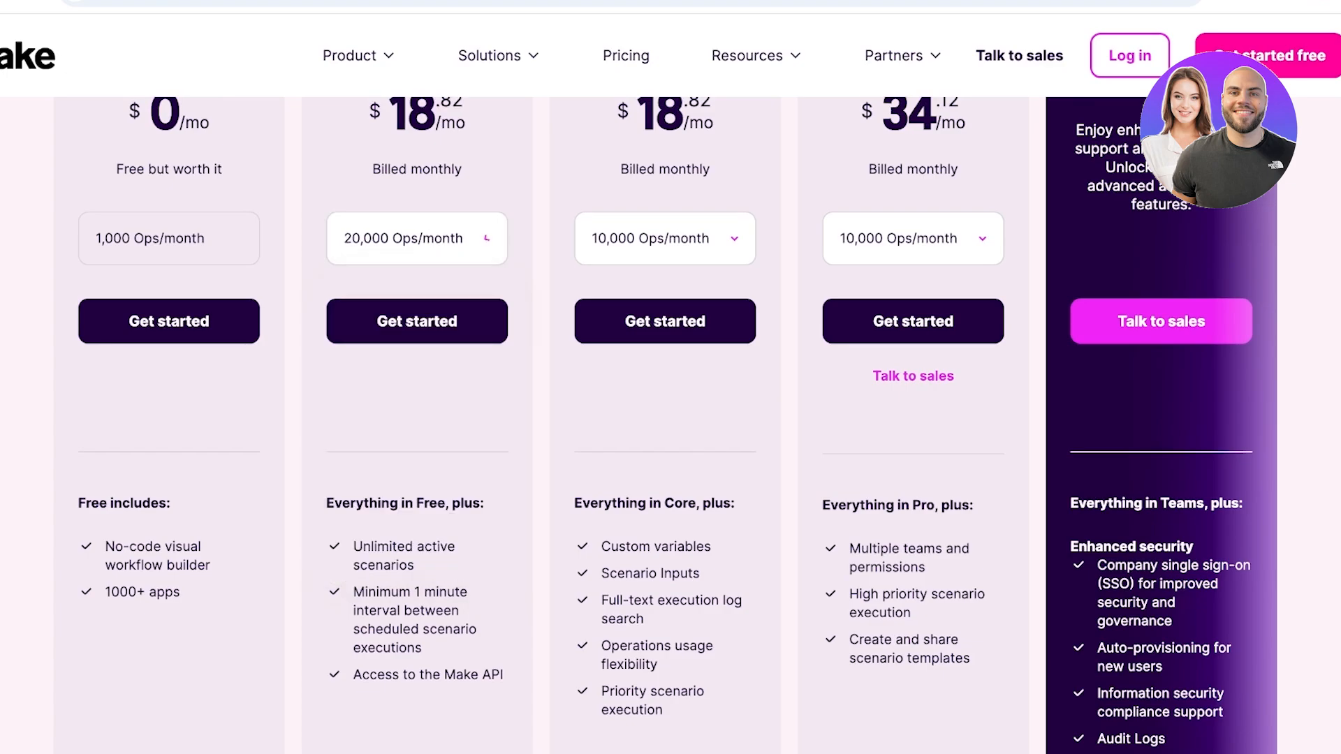
{"action": "left_click", "coordinate": [418, 238]}
{"action": "left_click", "coordinate": [408, 449]}
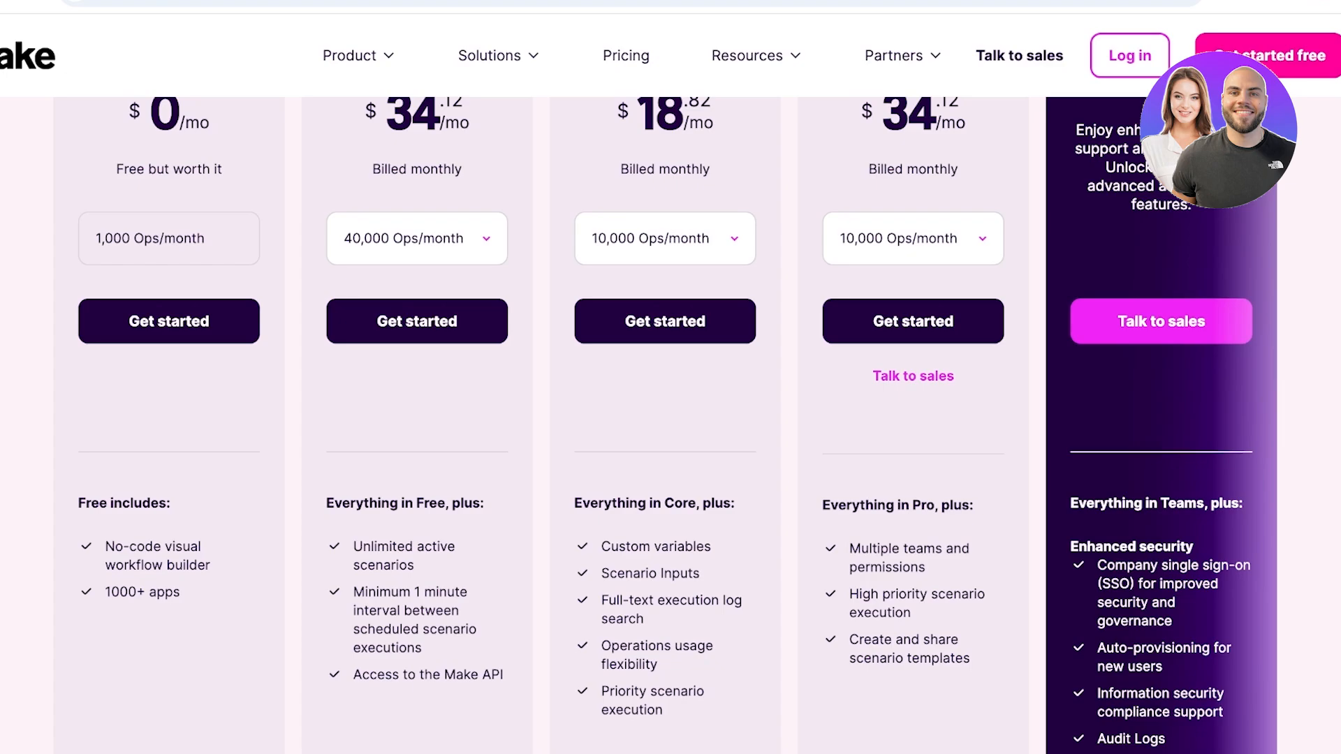
{"action": "left_click", "coordinate": [417, 238]}
{"action": "left_click", "coordinate": [407, 307]}
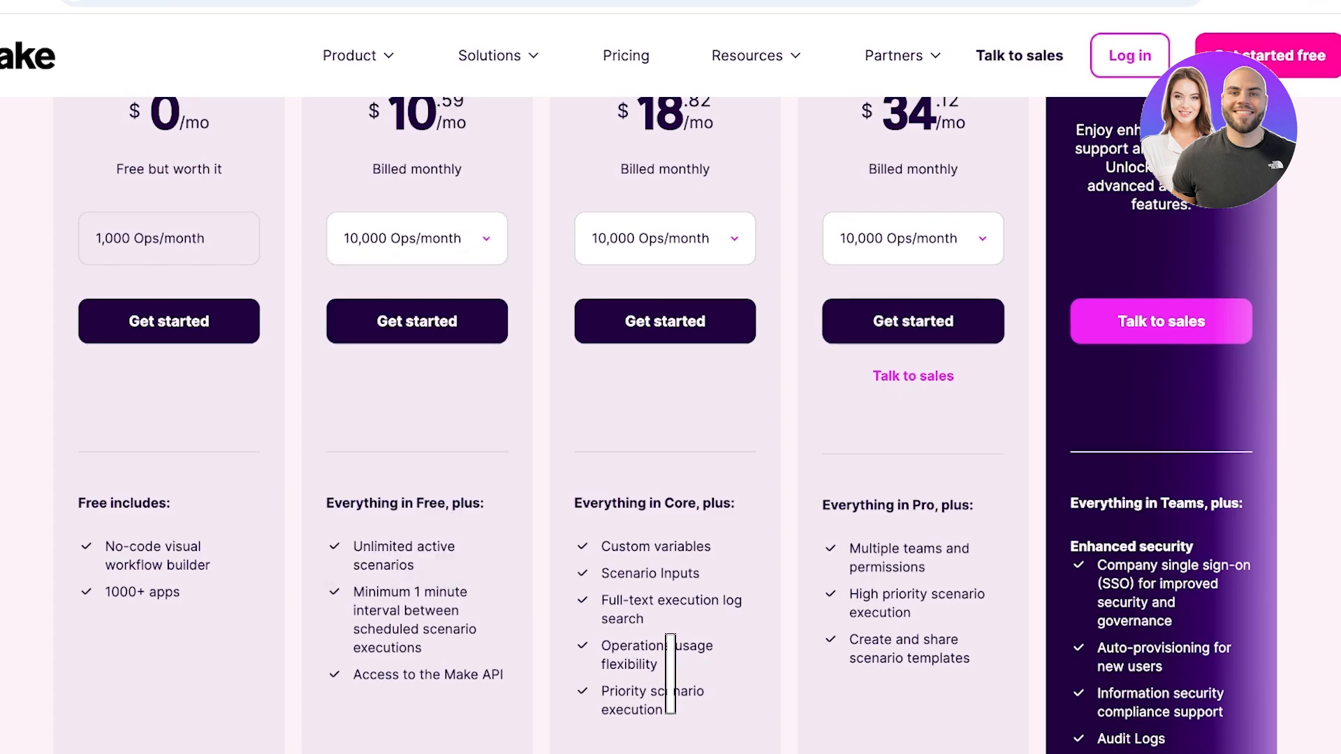
{"action": "scroll", "coordinate": [671, 419], "scroll_direction": "up", "scroll_amount": 8}
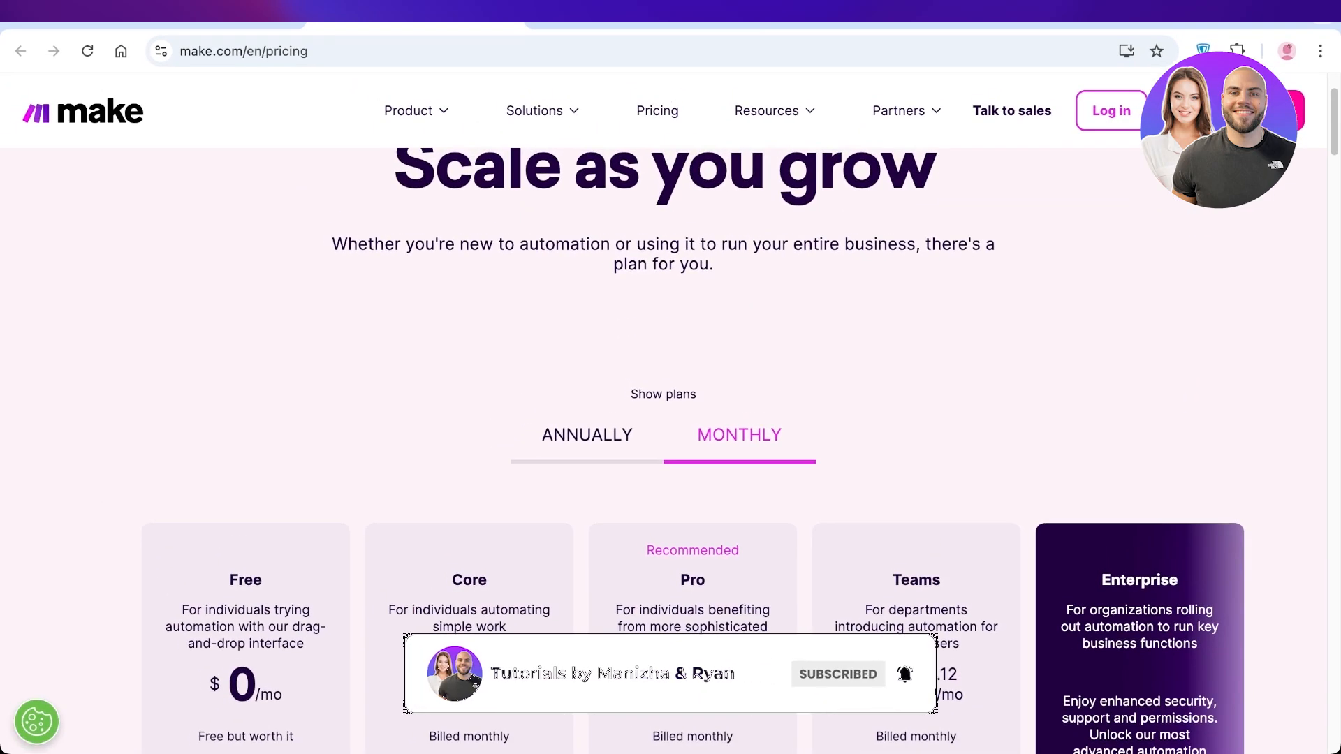